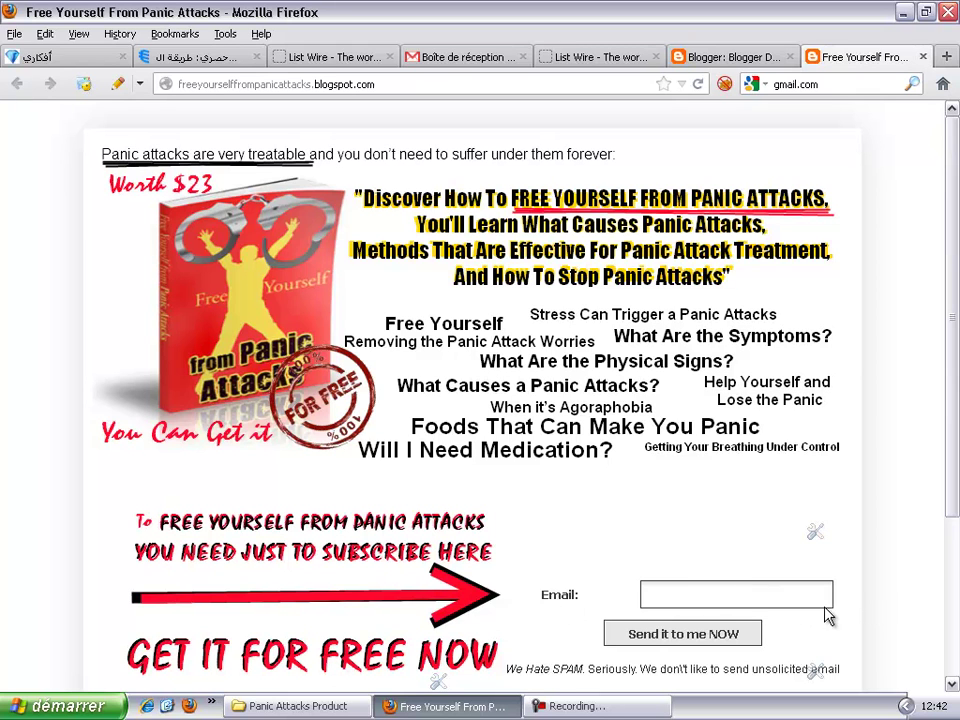
# Step: Check the Free Yourself From Panic Attacks blog page's free ebook offer and subscription form
pyautogui.moveTo(951, 392); pyautogui.dragTo(955, 27)
pyautogui.click(590, 57)
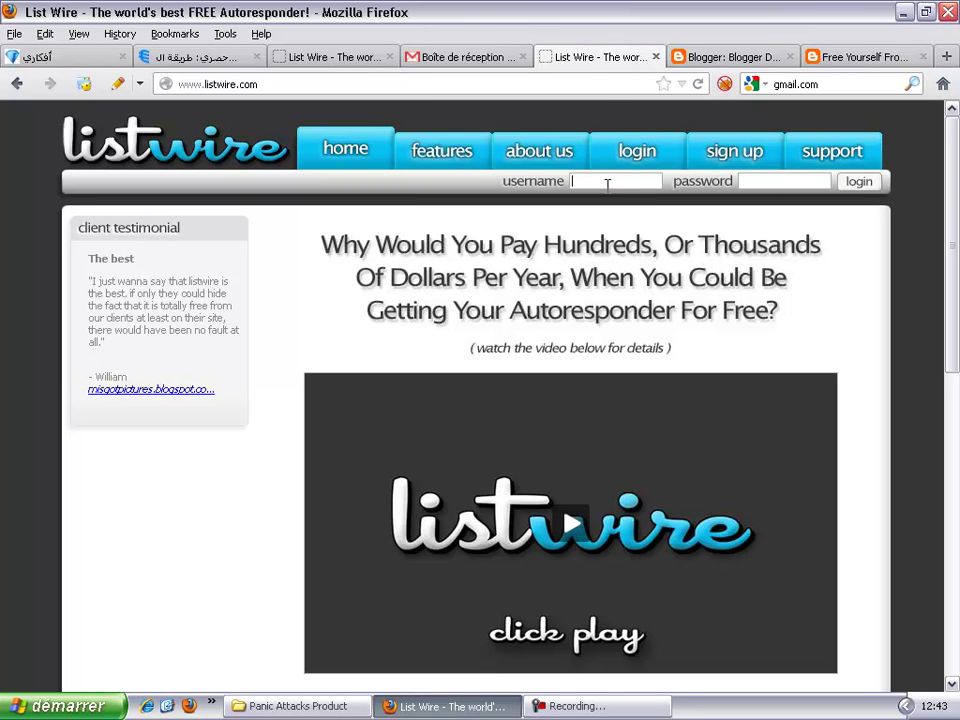
# Step: Enter the account username and password in the List Wire header and attempt to log in
pyautogui.write('Abde')
pyautogui.write('lkarim')
pyautogui.write('H101')
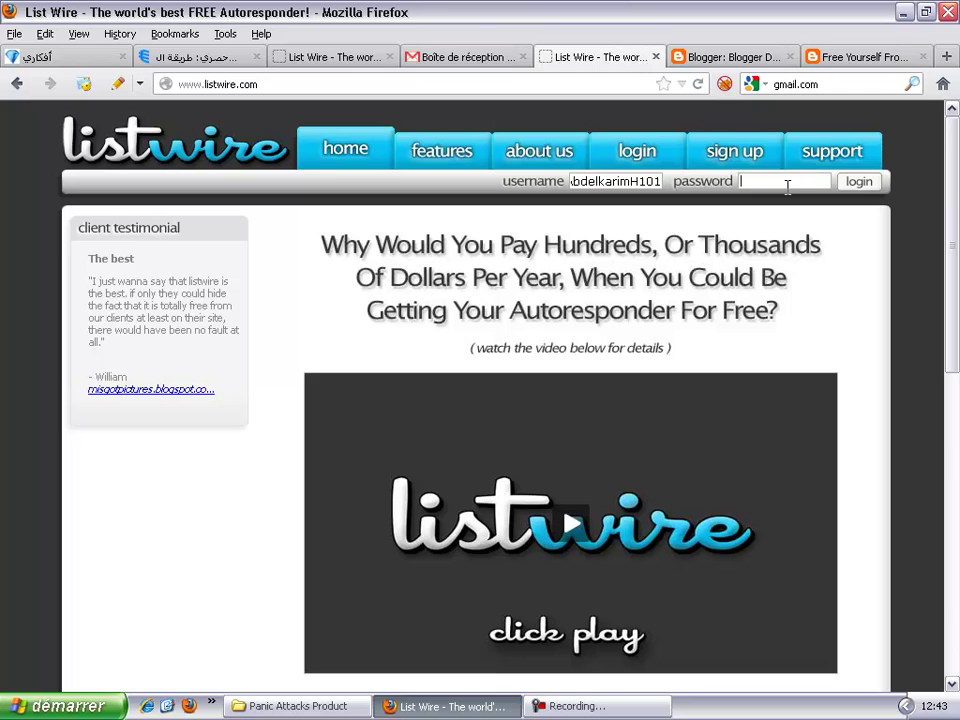
pyautogui.write('••••••••••')
pyautogui.click(857, 186)
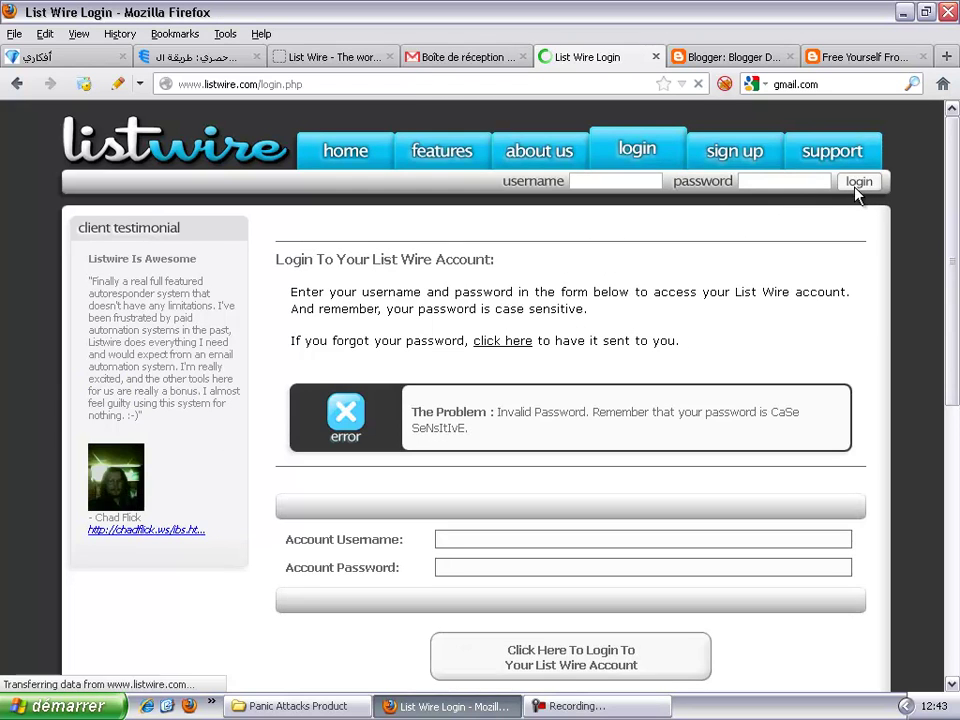
# Step: Re-enter the username from the saved entry with a different password and retry the login
pyautogui.click(614, 176)
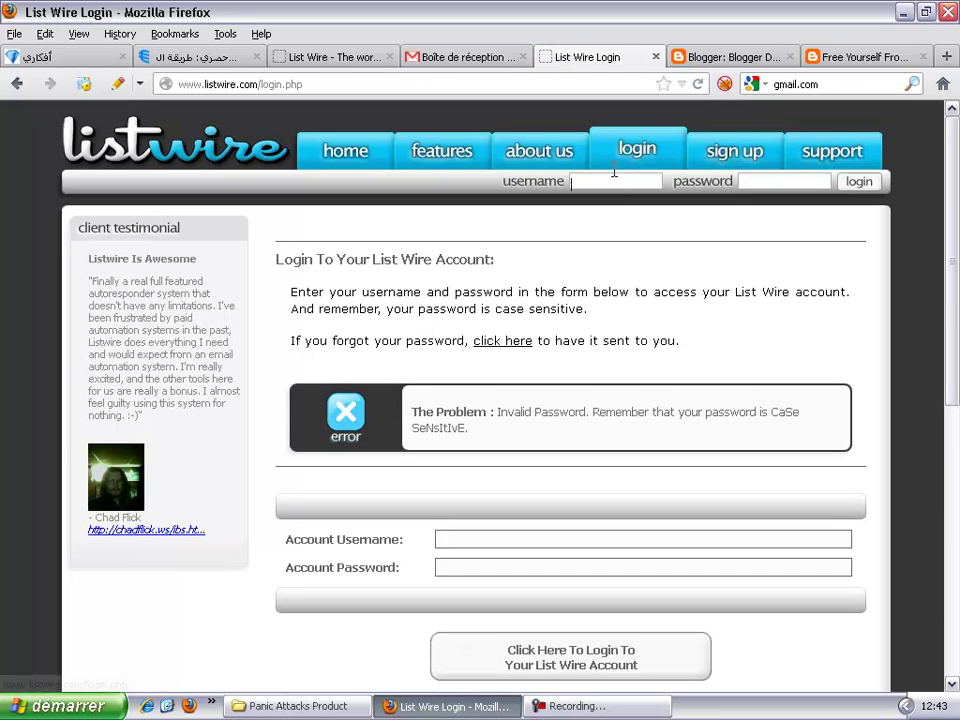
pyautogui.click(614, 179)
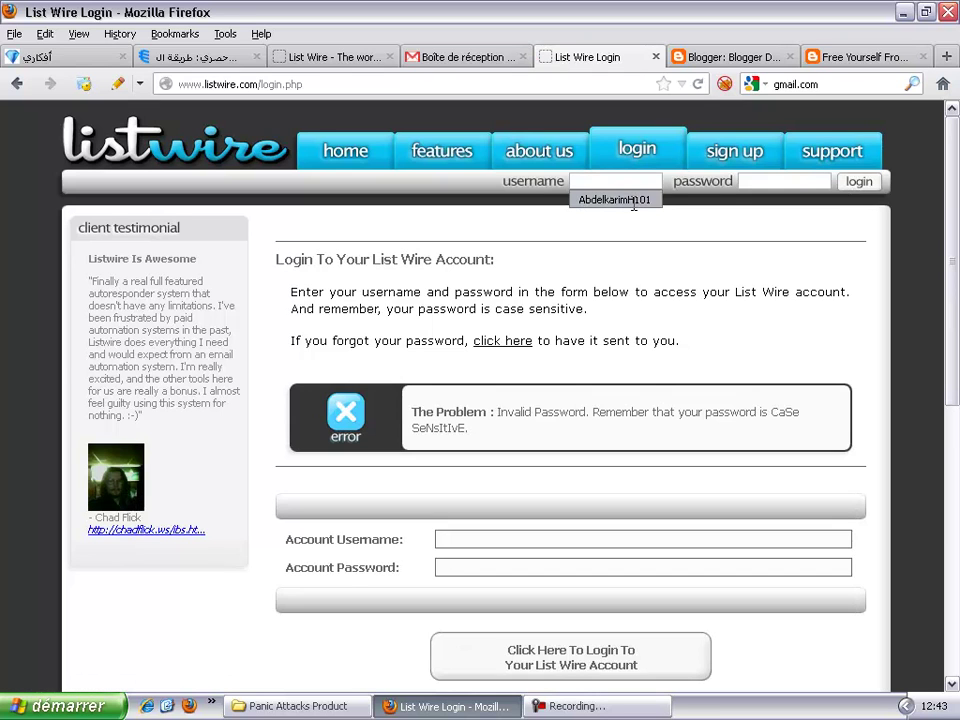
pyautogui.click(633, 200)
pyautogui.click(772, 181)
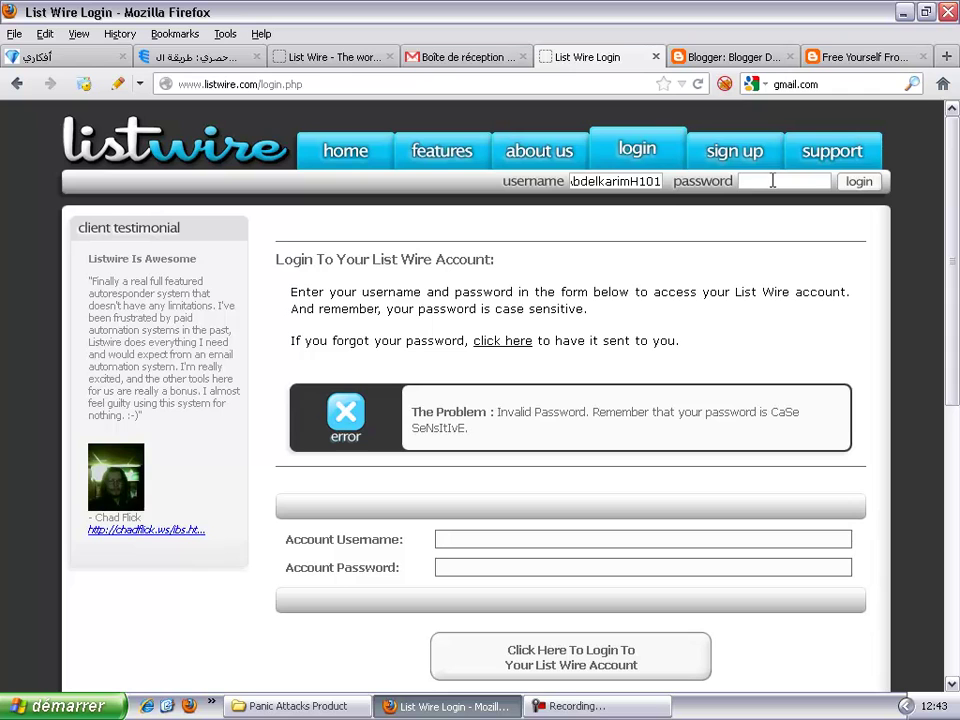
pyautogui.write('••••••••••••••')
pyautogui.click(858, 182)
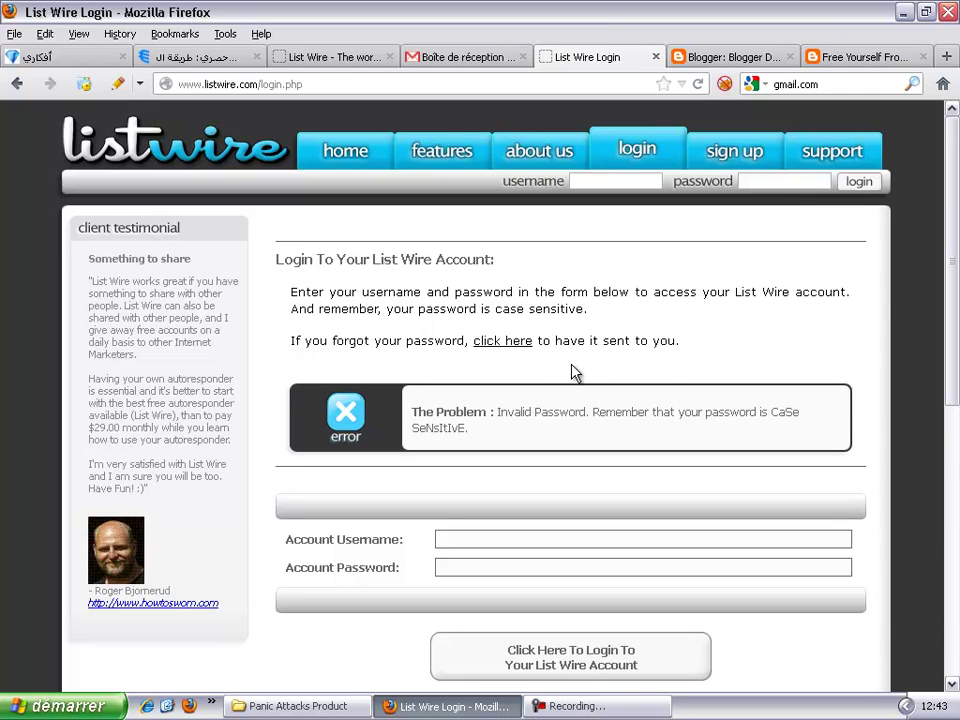
# Step: Request that the lost password for the account username be emailed
pyautogui.click(515, 342)
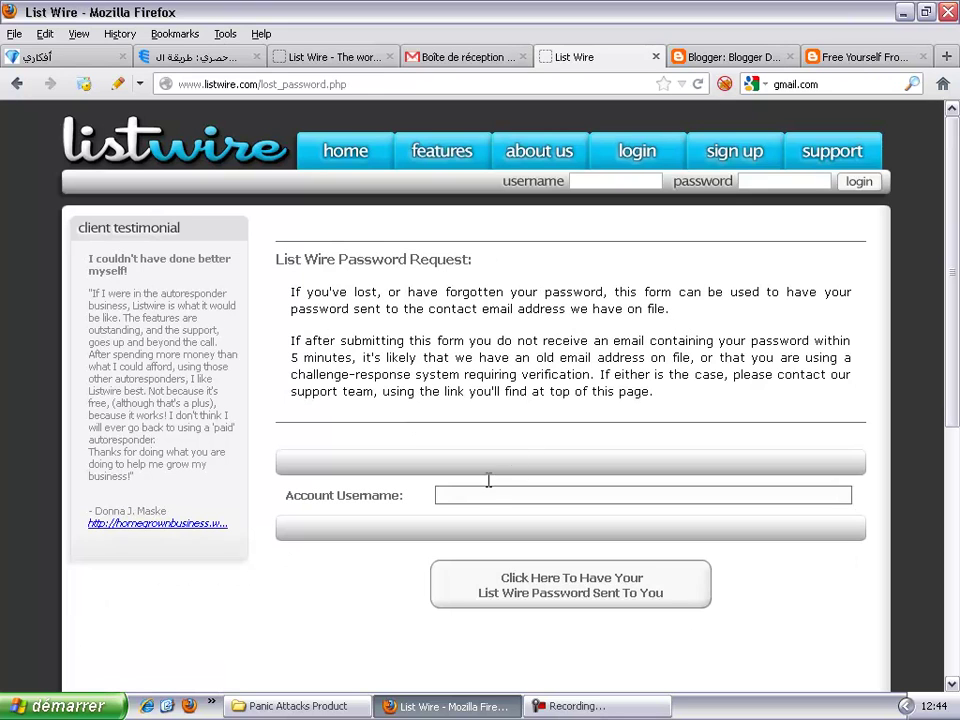
pyautogui.click(466, 502)
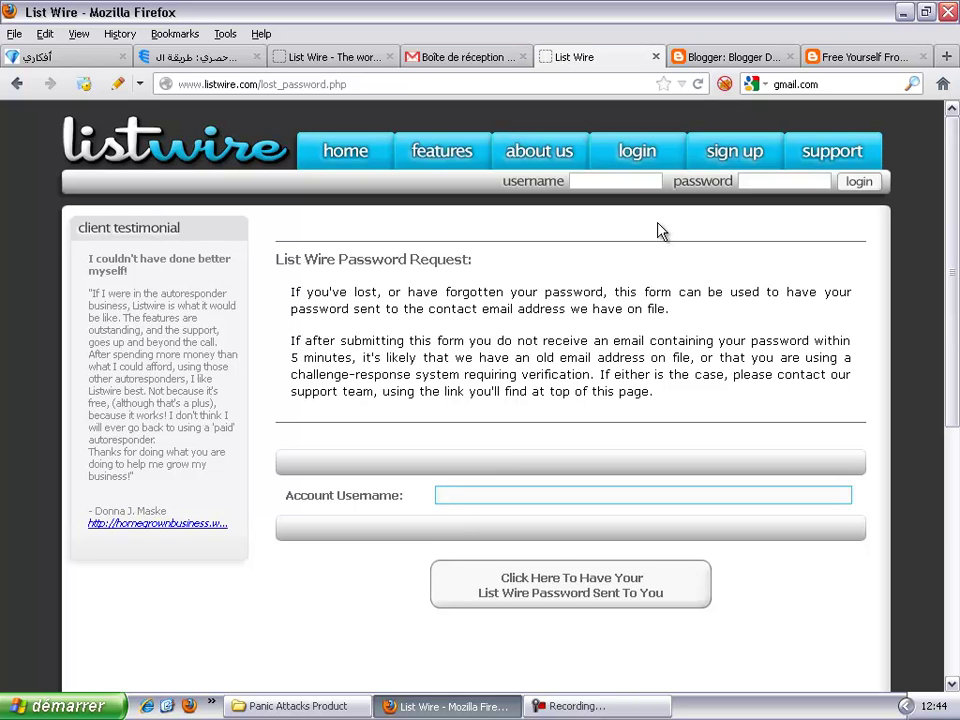
pyautogui.write('A')
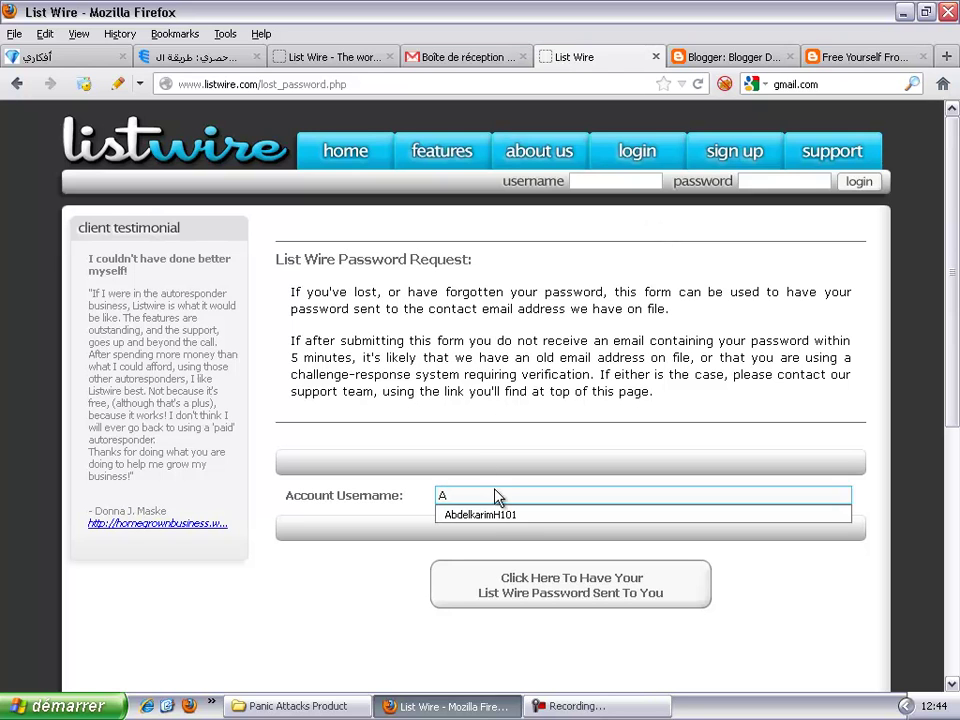
pyautogui.click(505, 519)
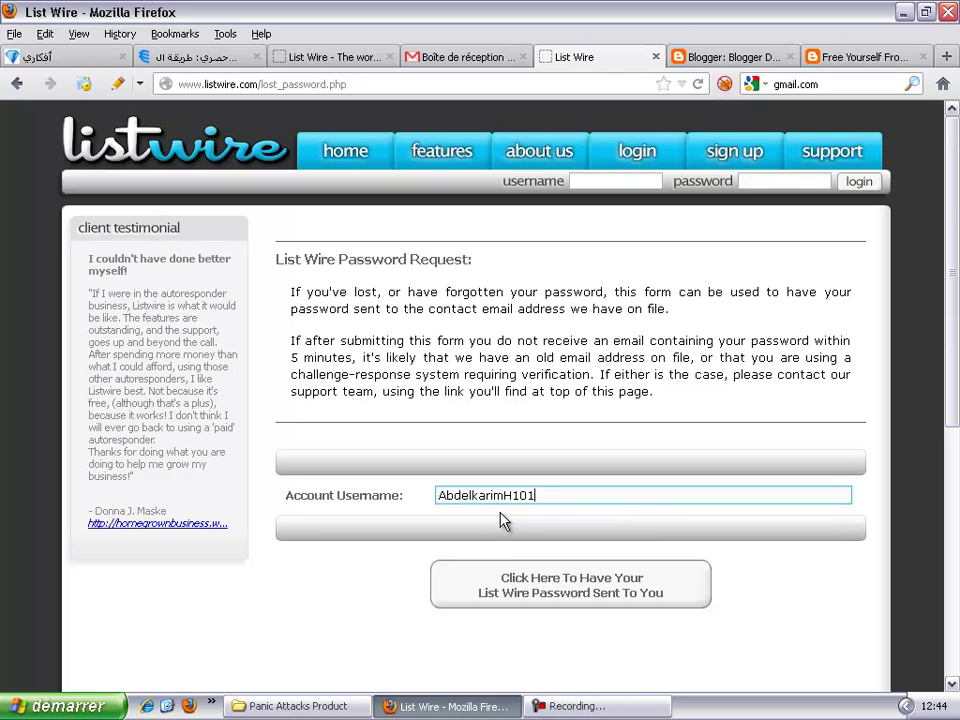
pyautogui.click(590, 600)
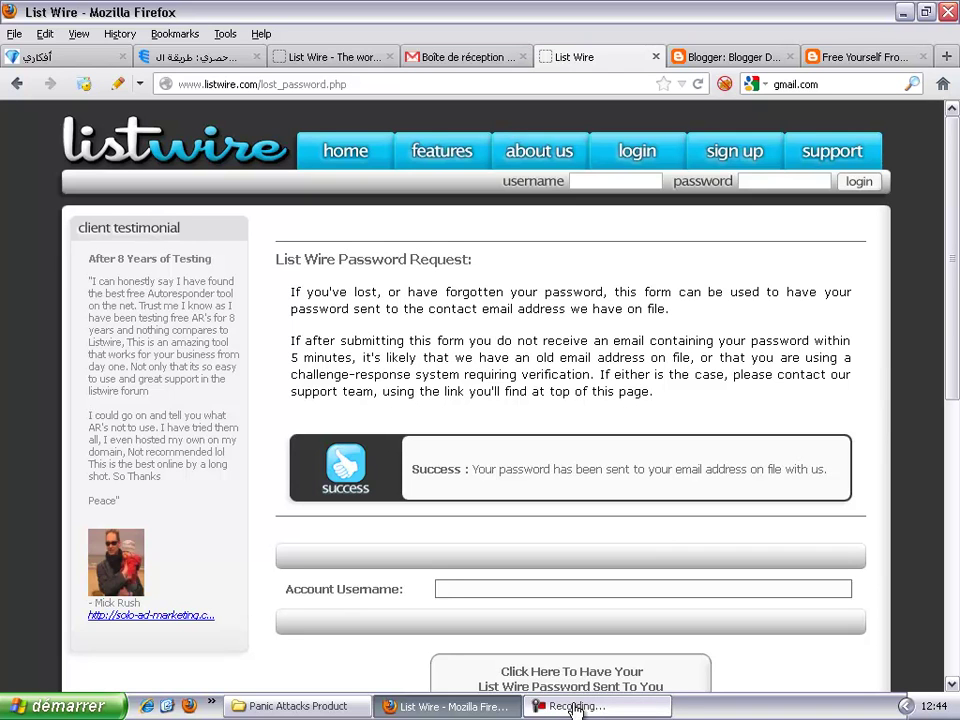
# Step: Check Gmail for the account-information email, then return to the List Wire home page
pyautogui.click(573, 707)
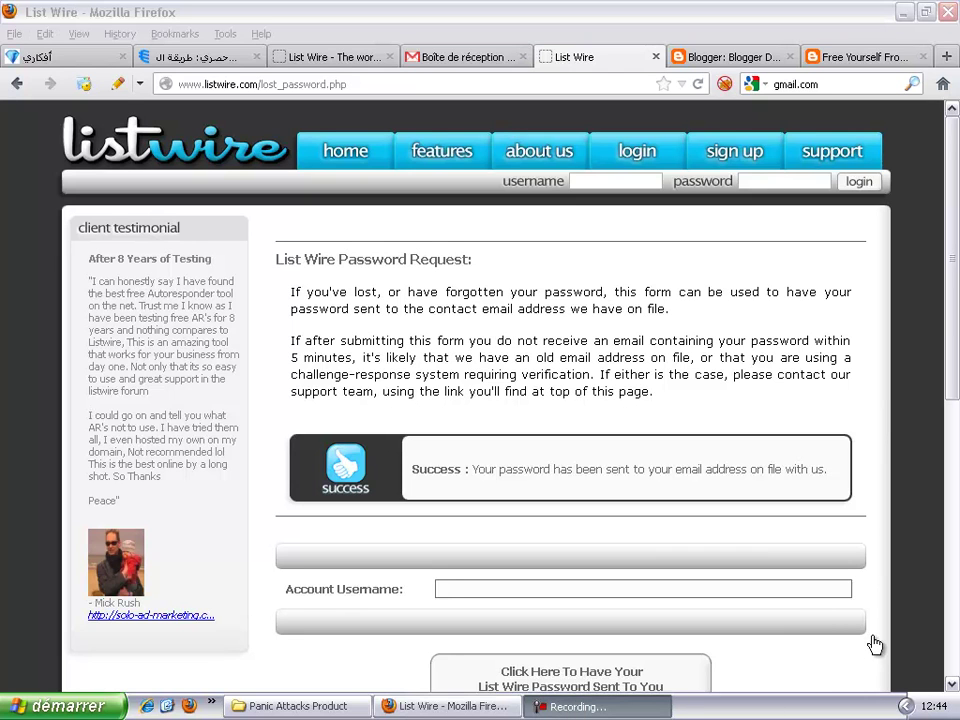
pyautogui.hotkey('ctrl', 'shift', 'Tab')
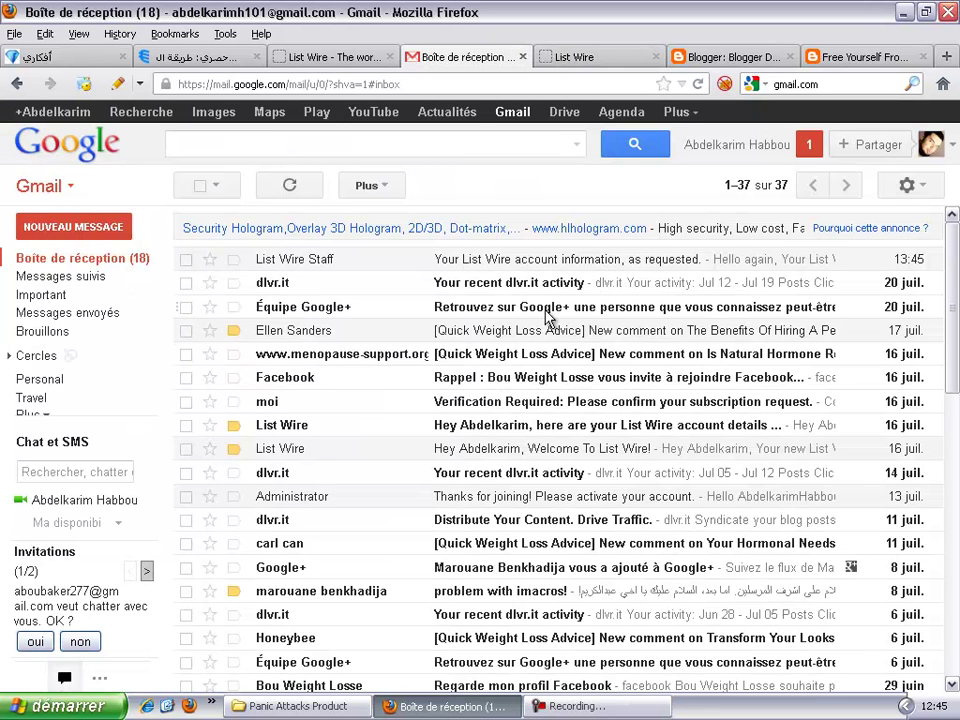
pyautogui.click(340, 57)
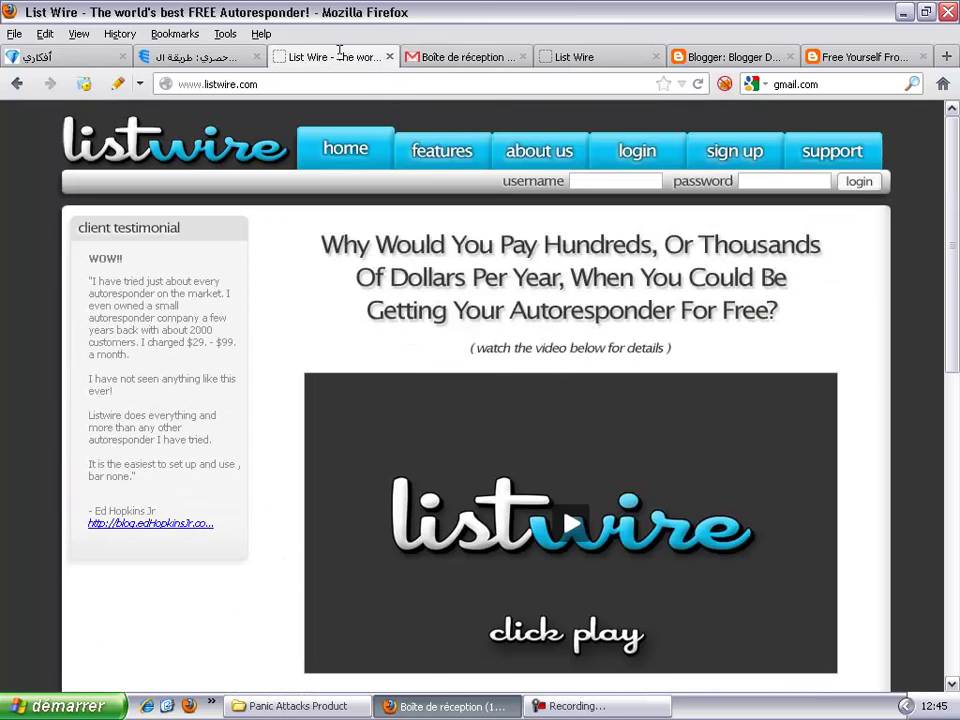
# Step: Sign in to List Wire with the saved username and the account password
pyautogui.click(590, 184)
pyautogui.click(600, 201)
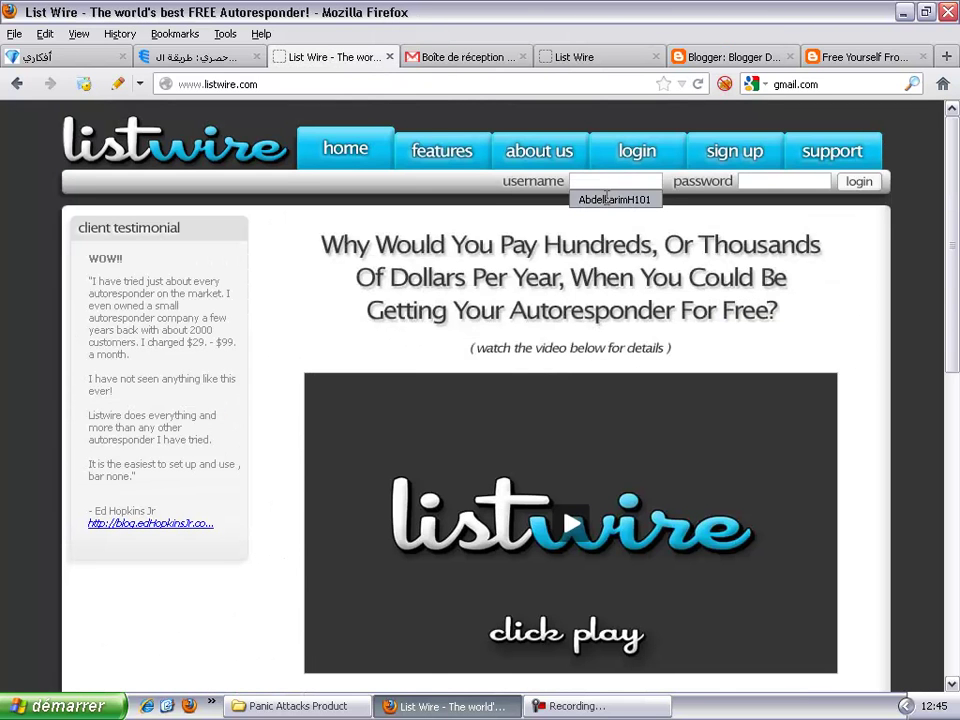
pyautogui.click(782, 180)
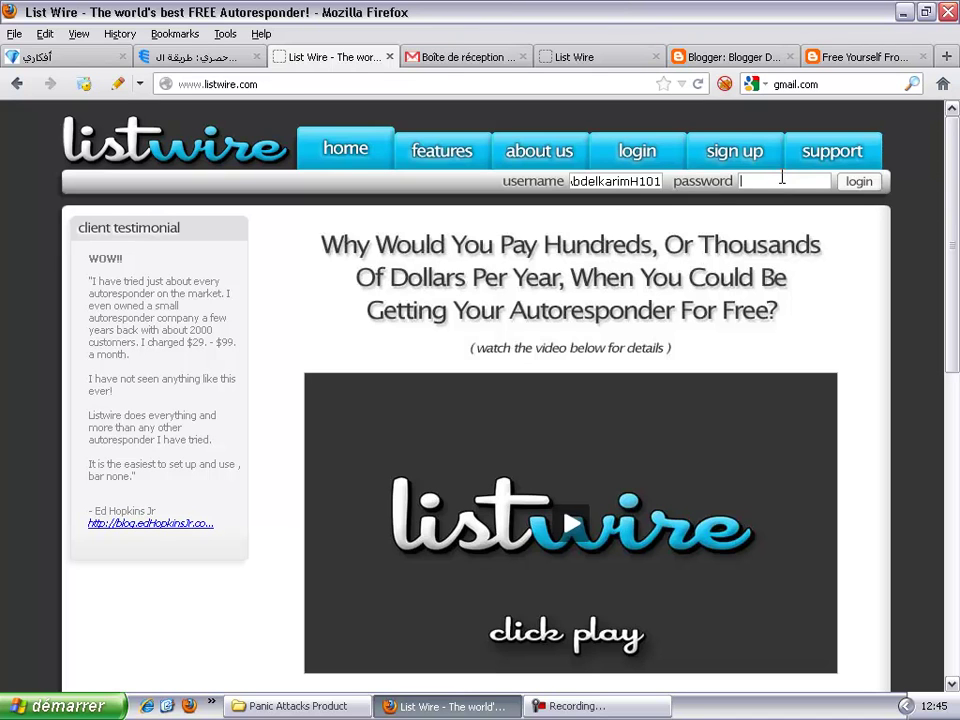
pyautogui.write('••••••••••••')
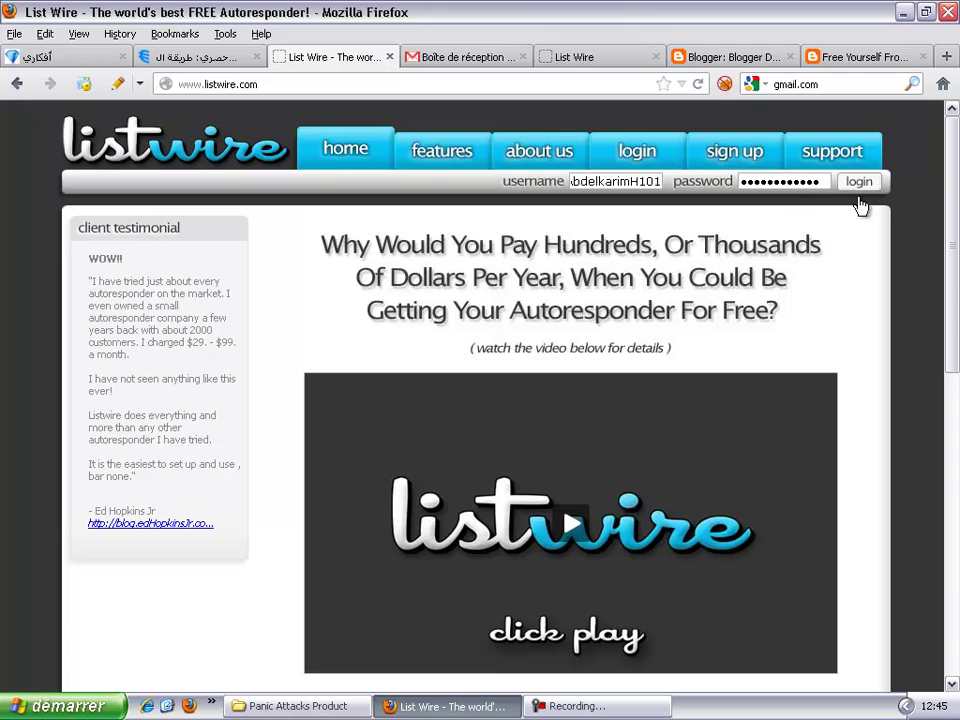
pyautogui.click(860, 184)
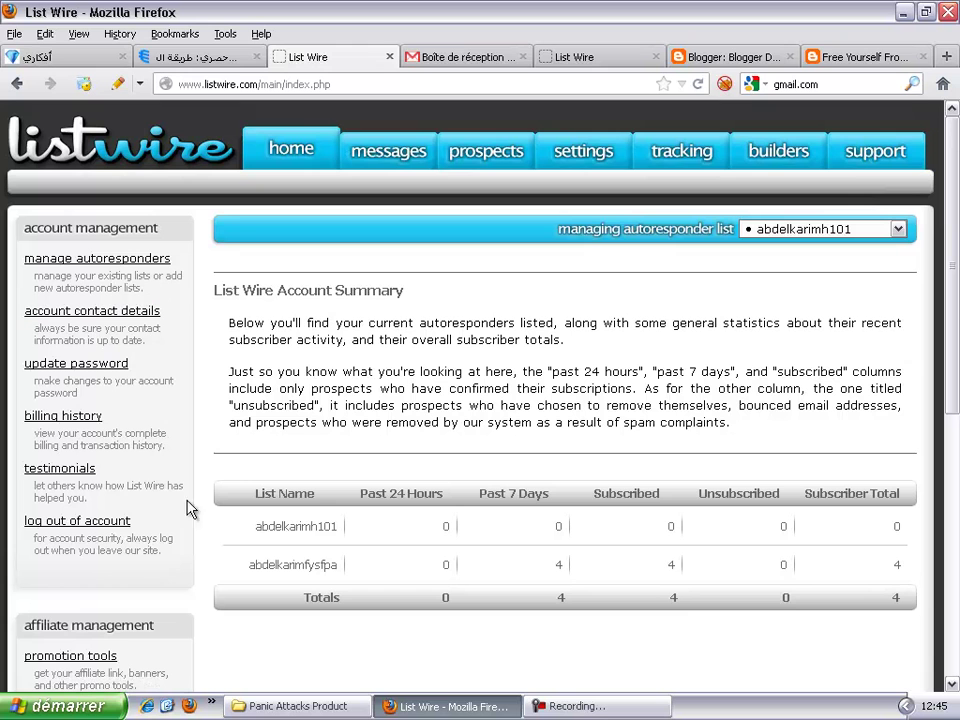
# Step: Review the account summary of both autoresponder lists and go to autoresponder management
pyautogui.scroll(-2, 665, 381)
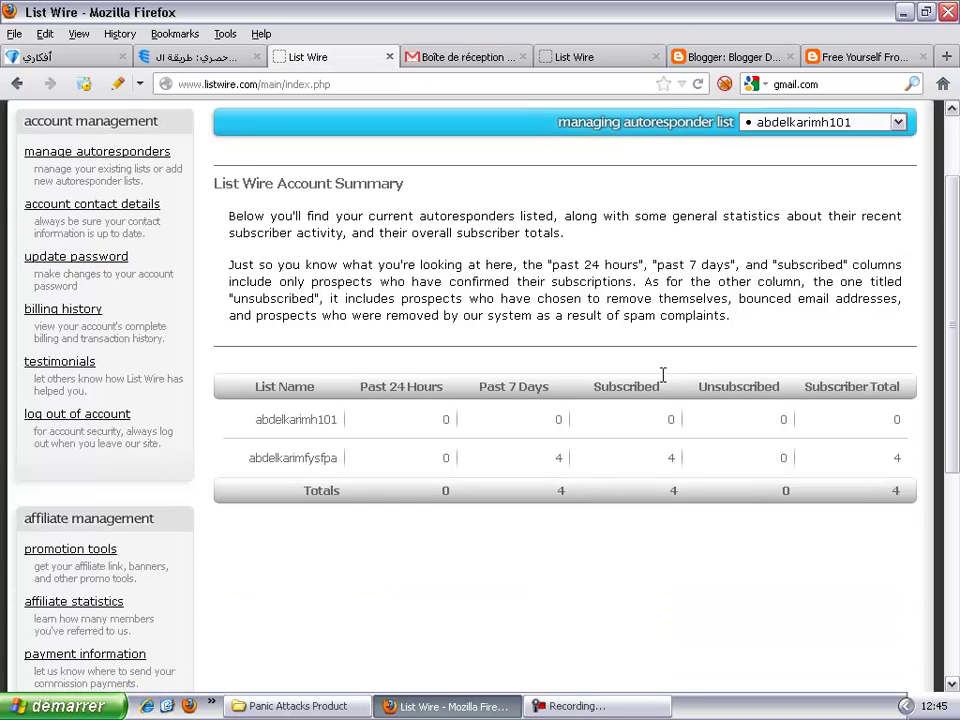
pyautogui.scroll(2, 662, 374)
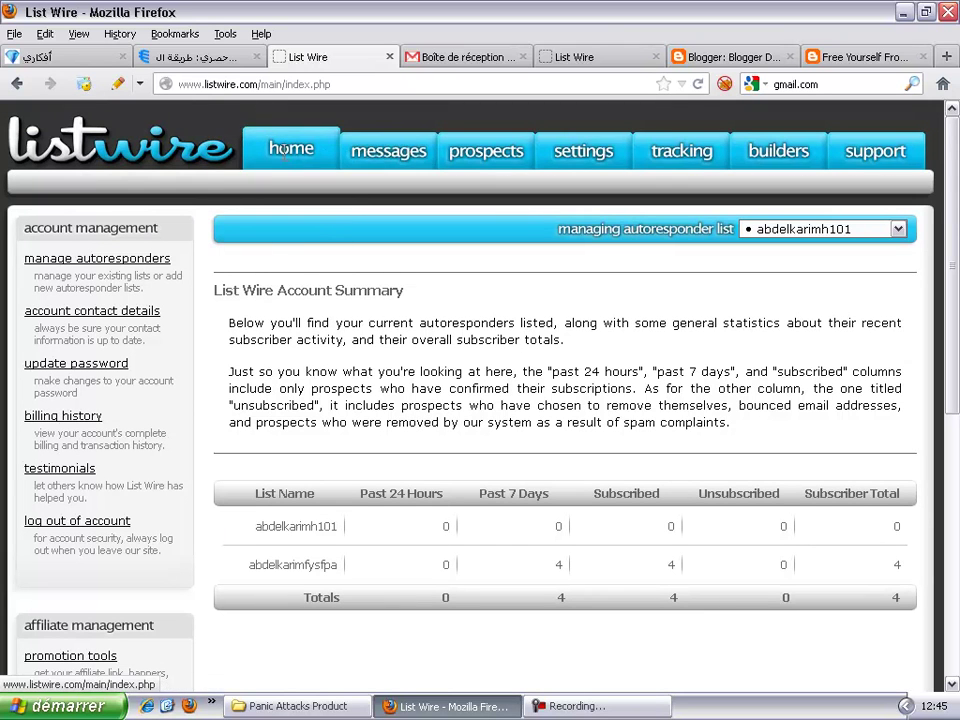
pyautogui.moveTo(345, 152)
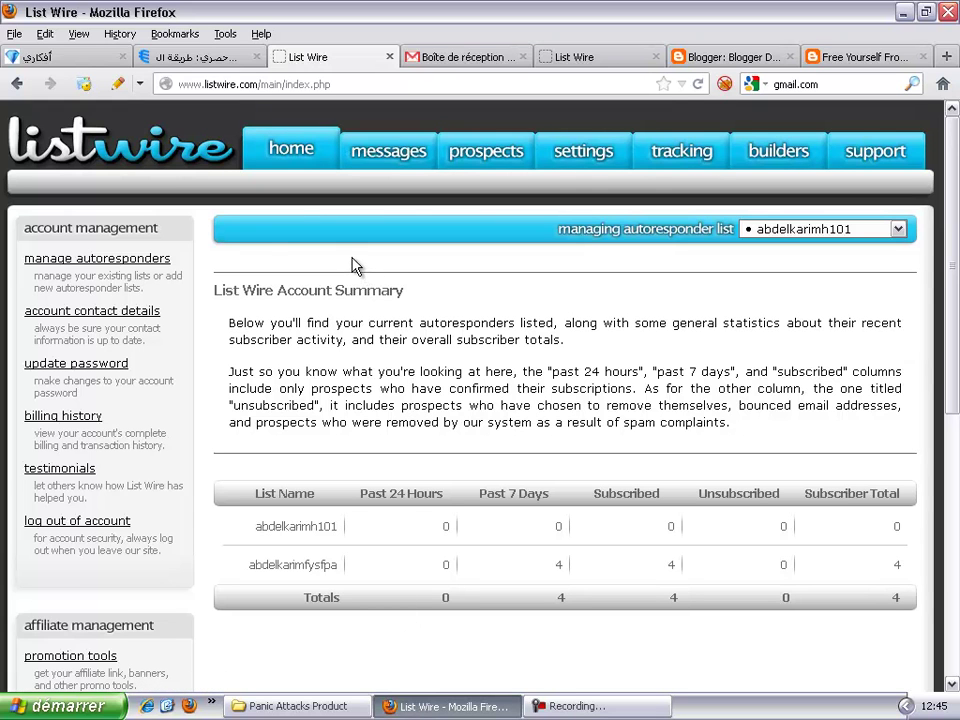
pyautogui.click(163, 268)
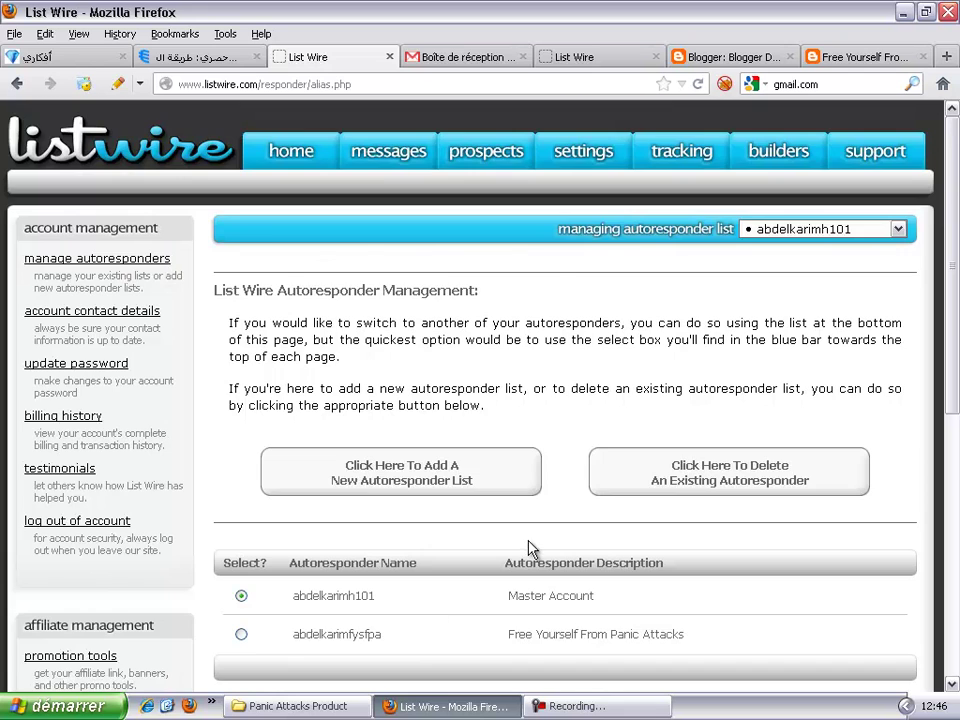
# Step: Look over the Autoresponder Management page listing the Master Account and Panic Attacks autoresponders
pyautogui.scroll(-6, 530, 548)
pyautogui.scroll(3, 497, 240)
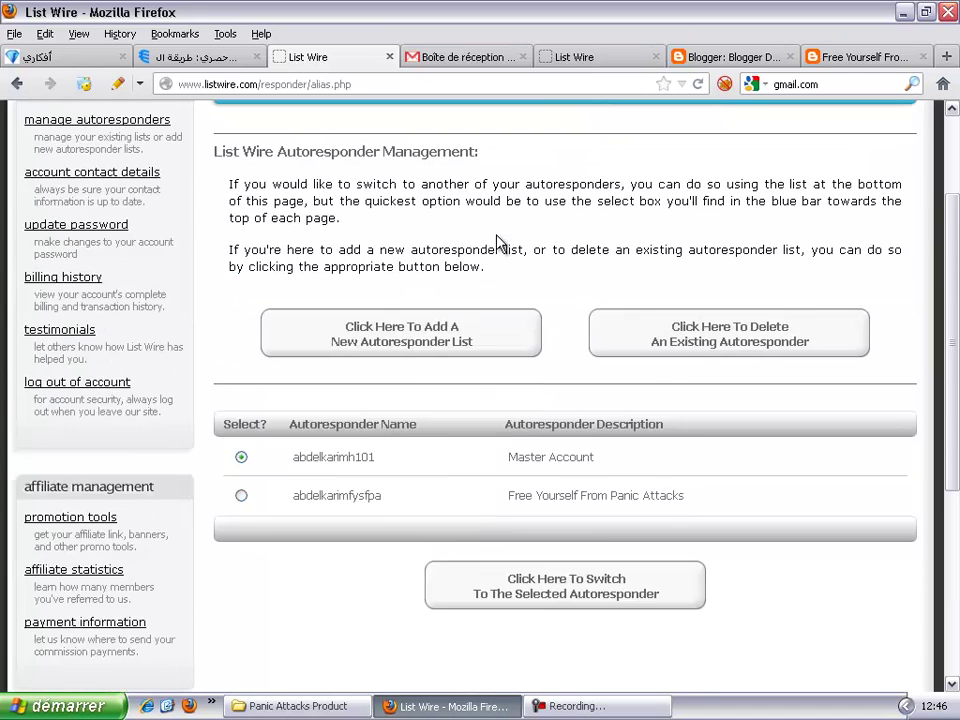
pyautogui.scroll(3, 497, 242)
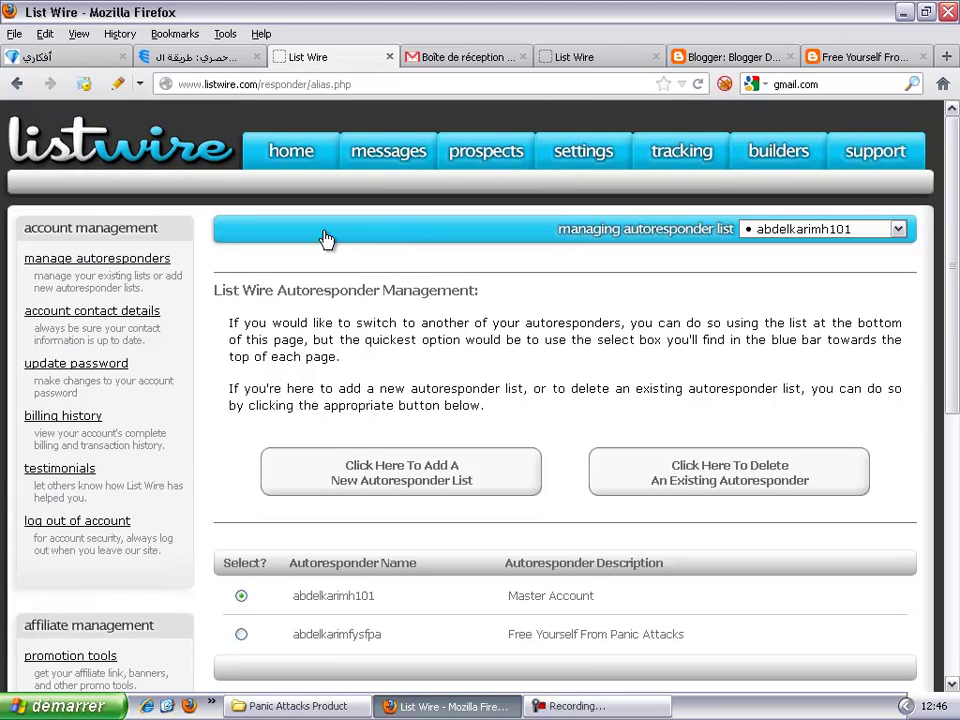
pyautogui.moveTo(395, 155)
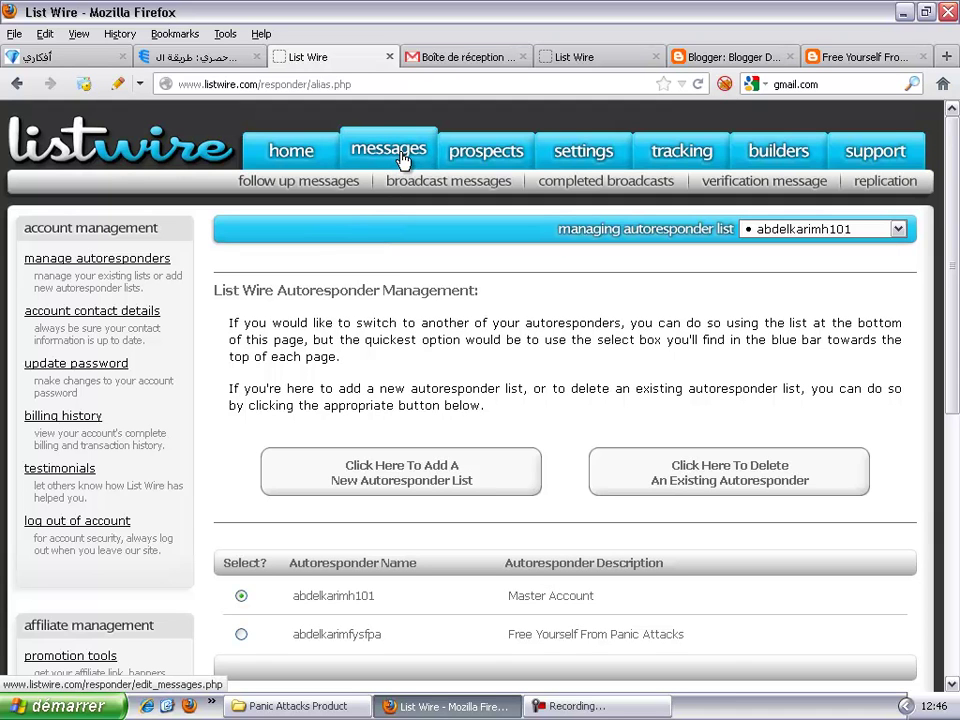
# Step: Open the empty follow-up messages page, then switch back to the Panic Attacks blog tab
pyautogui.click(316, 187)
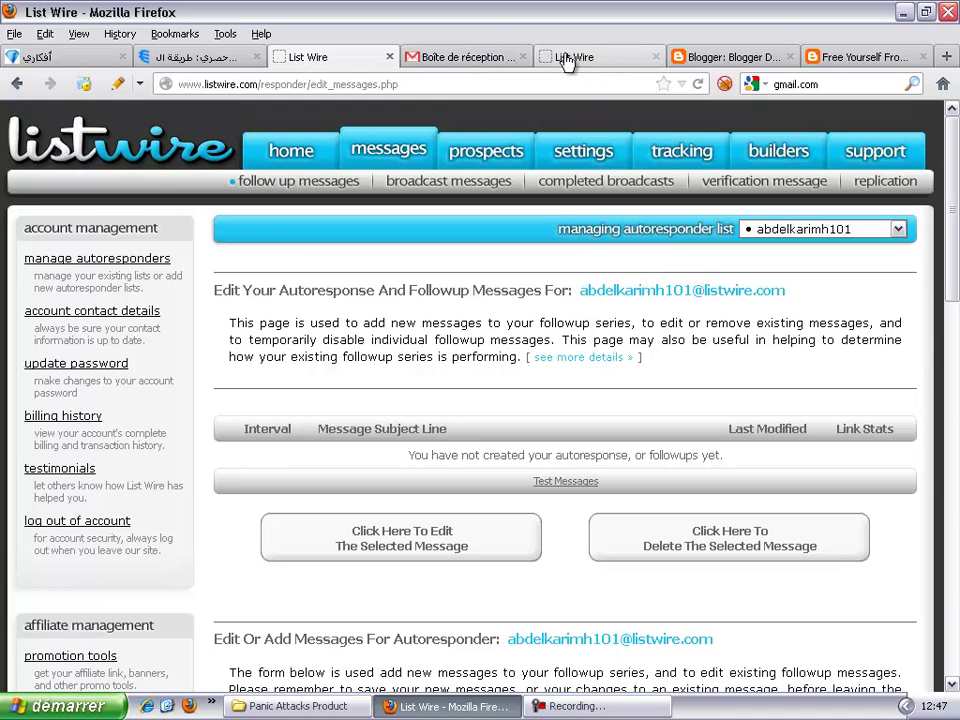
pyautogui.click(818, 62)
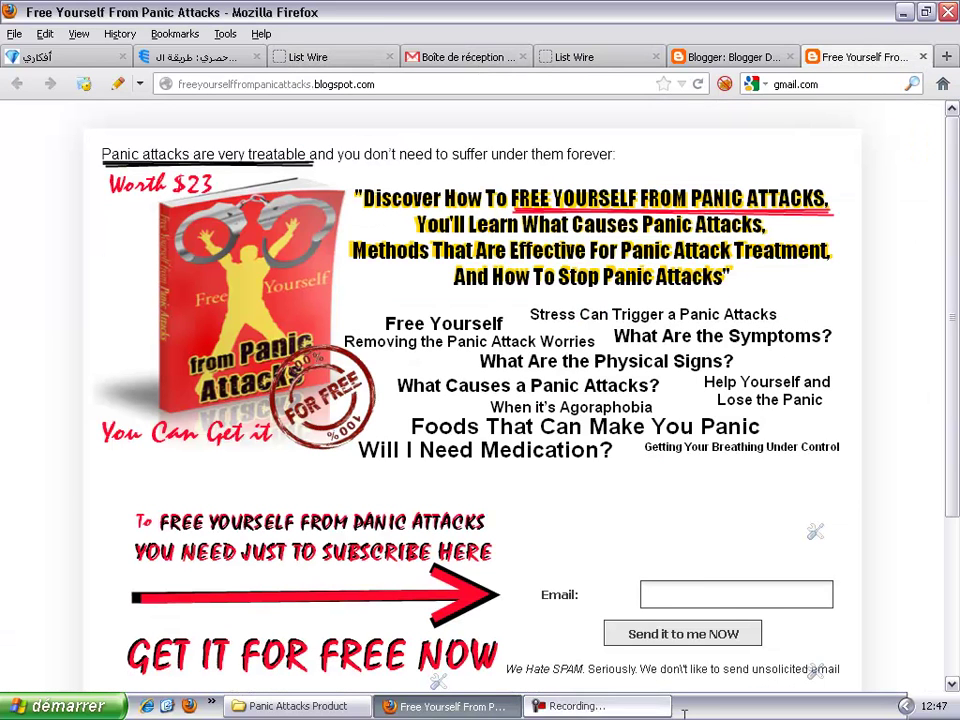
# Step: Subscribe to the blog's free ebook offer with the Gmail address via 'Send it to me NOW'
pyautogui.click(675, 594)
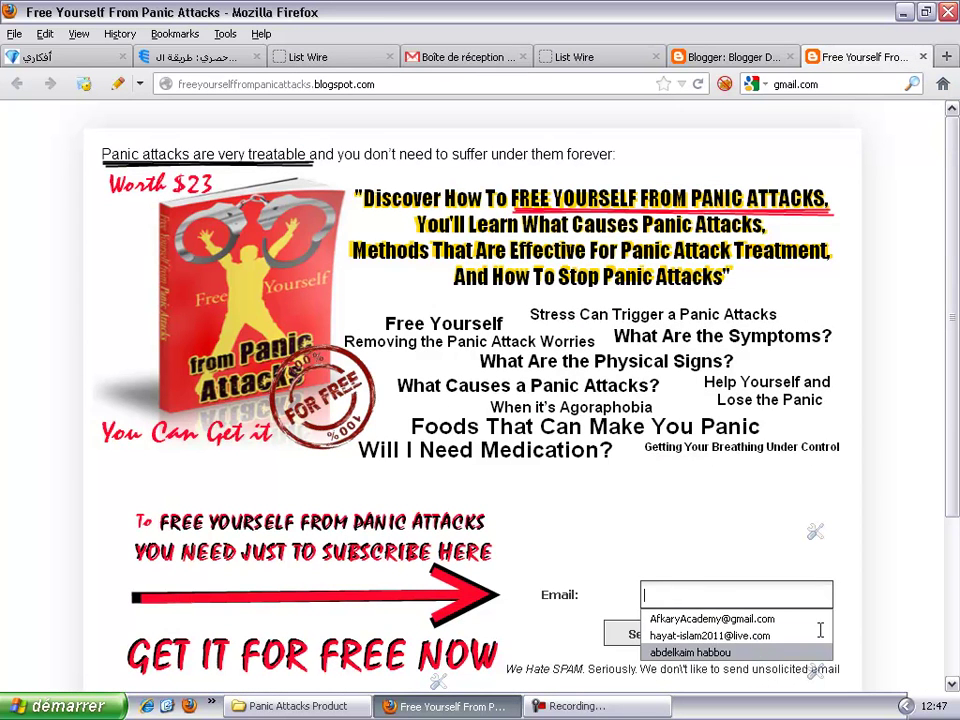
pyautogui.click(881, 611)
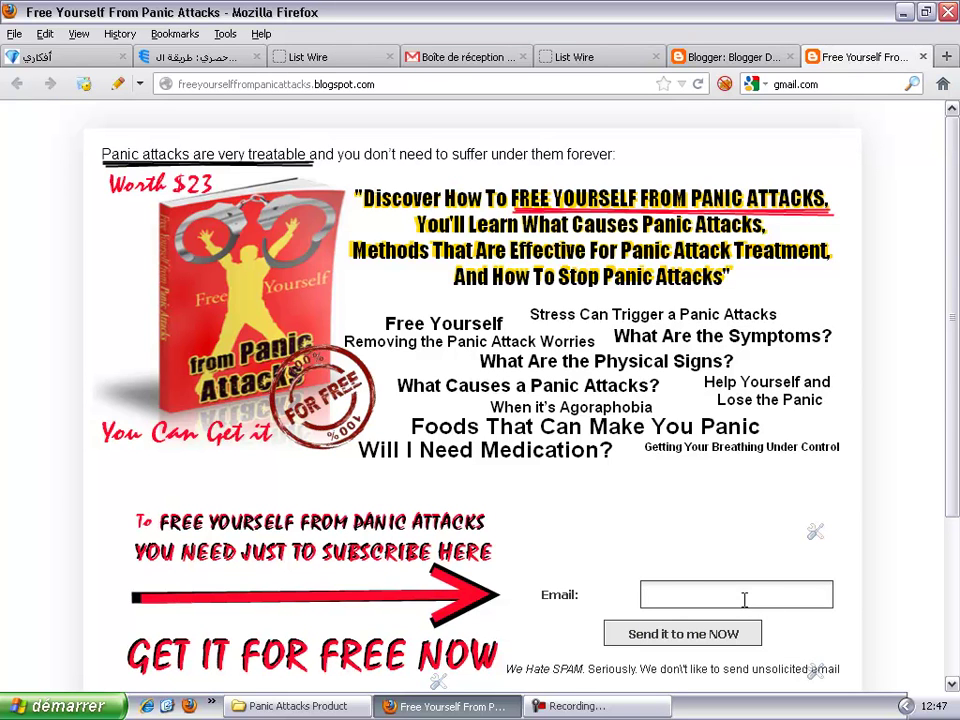
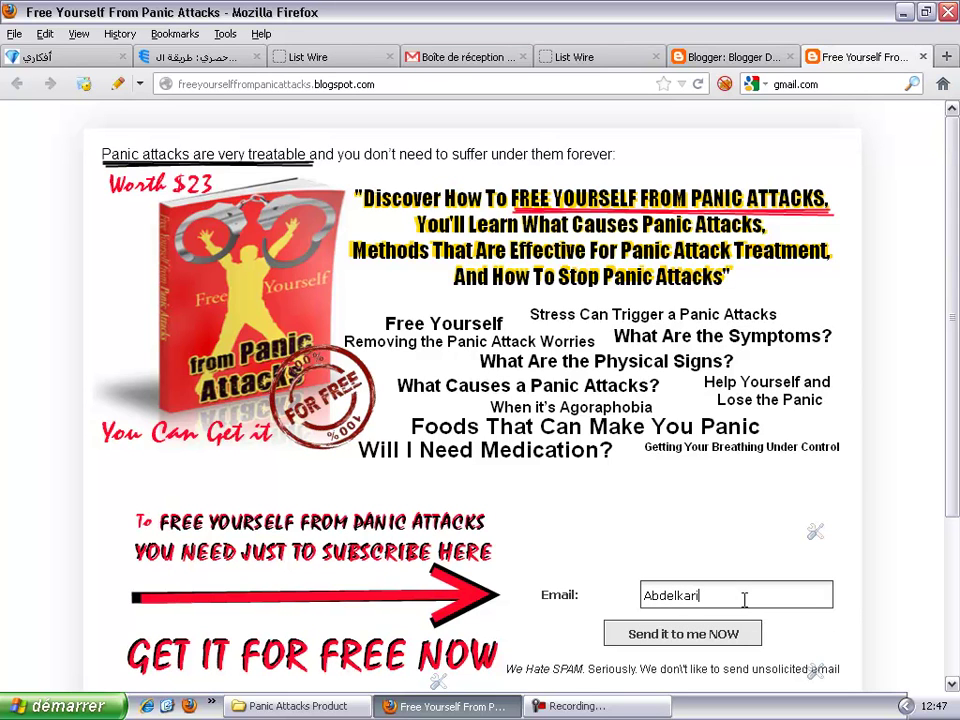
pyautogui.click(670, 643)
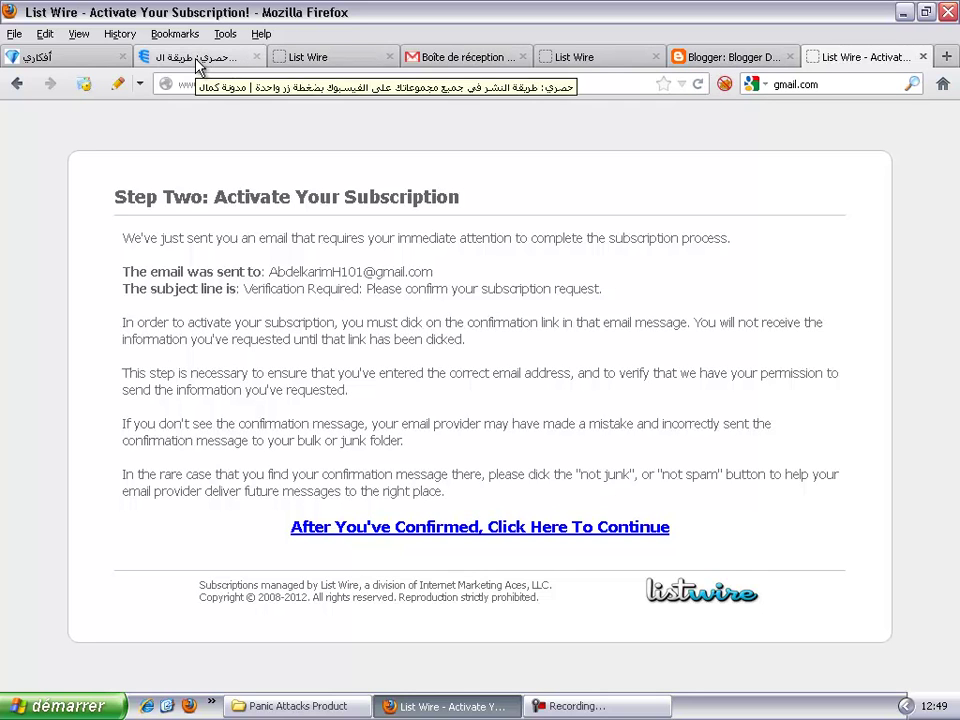
# Step: Return to List Wire's empty follow-up messages page and go to Prospects > subscription form
pyautogui.click(295, 60)
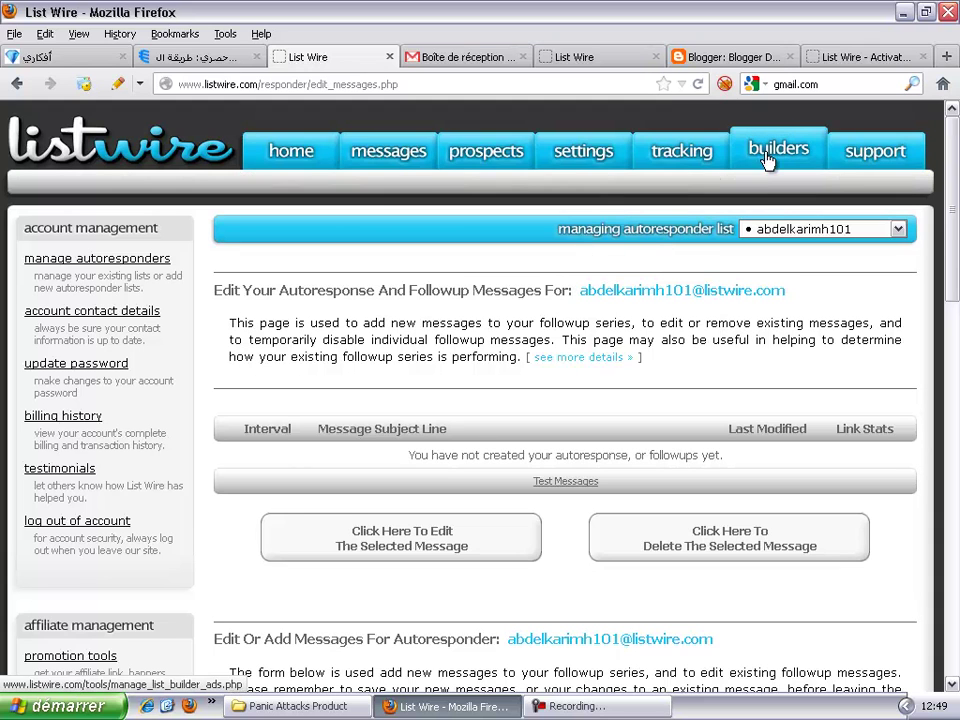
pyautogui.moveTo(762, 148)
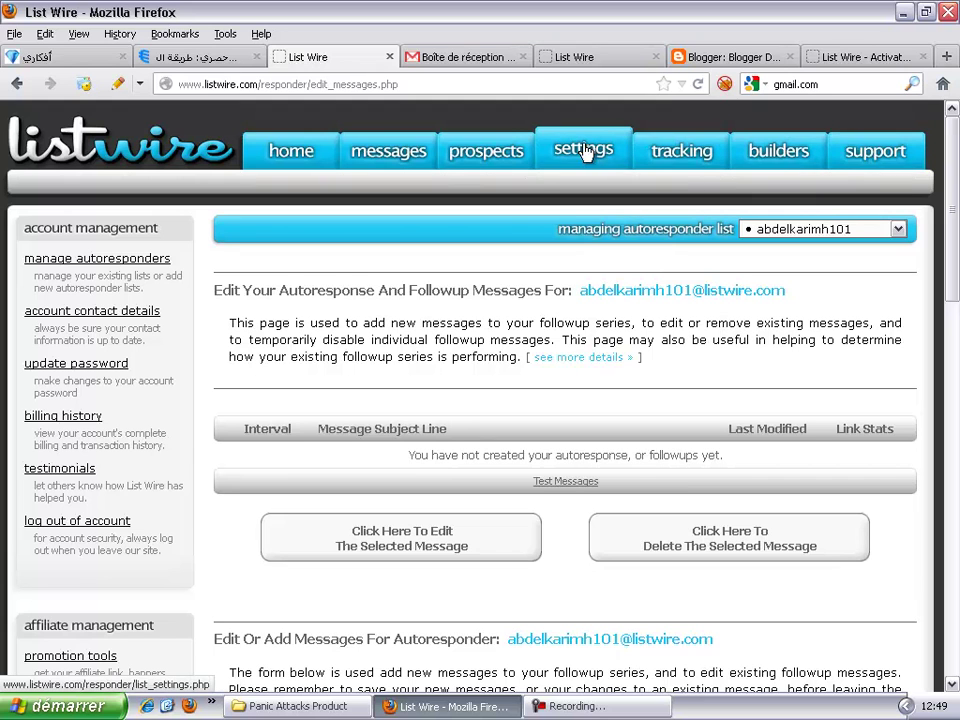
pyautogui.moveTo(505, 151)
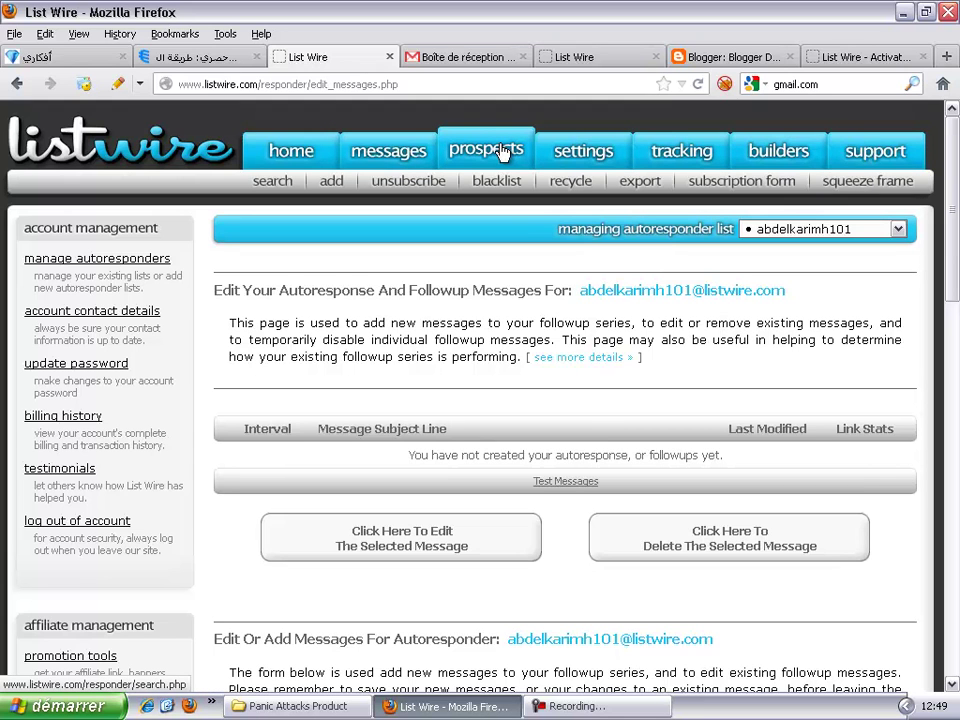
pyautogui.click(731, 189)
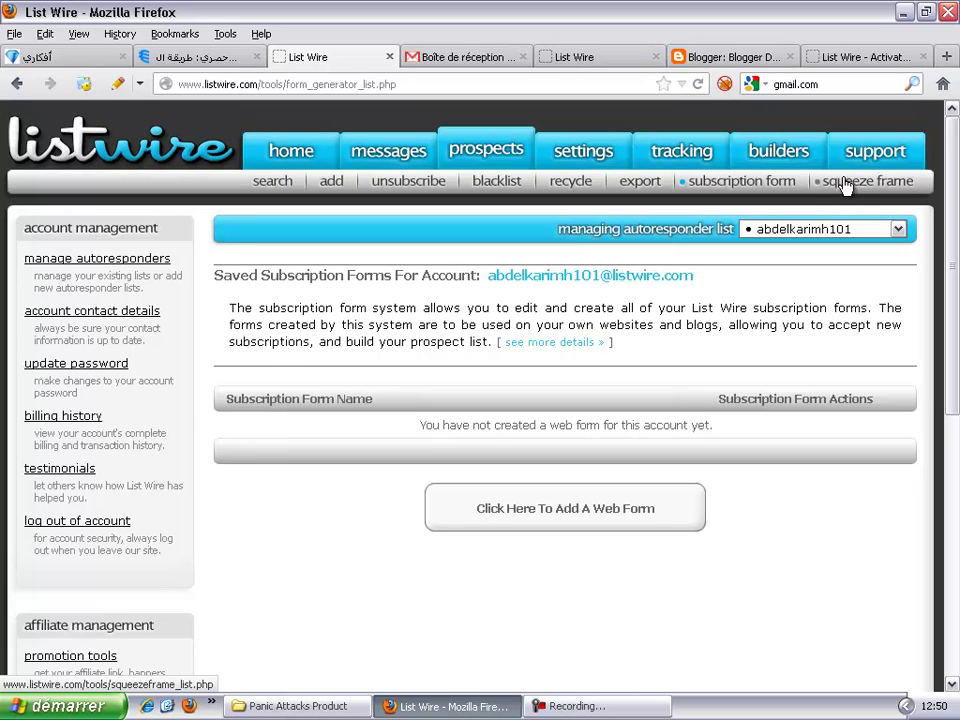
# Step: Go from the empty subscription forms list to the SqueezeFrame page
pyautogui.click(845, 185)
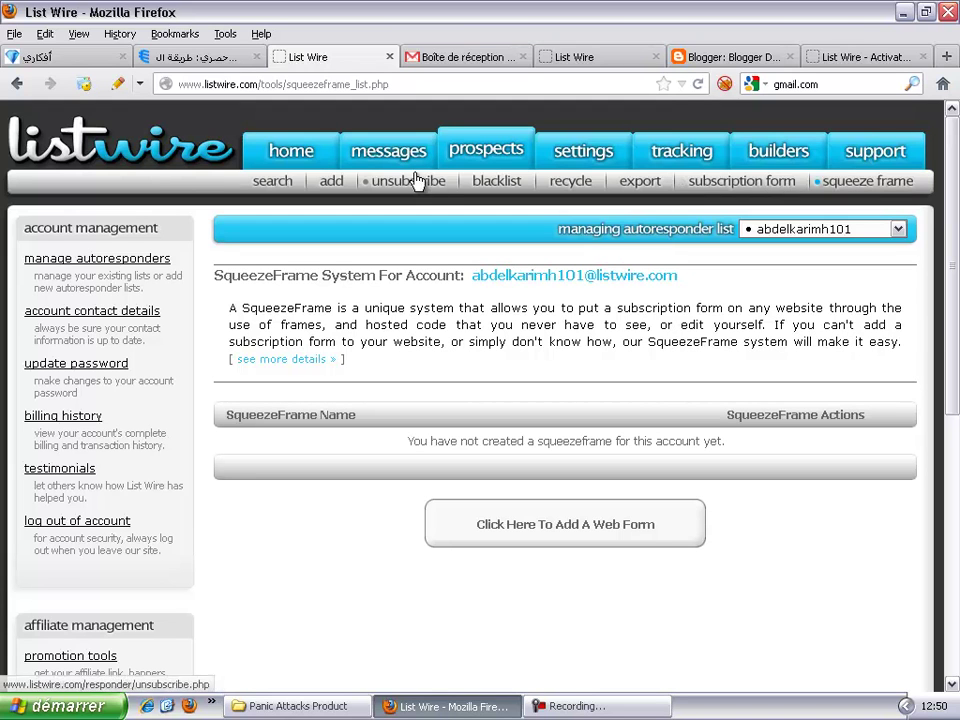
# Step: Look over the messages, prospects, settings, tracking and builders menus on the empty SqueezeFrame page
pyautogui.moveTo(420, 160)
pyautogui.moveTo(510, 158)
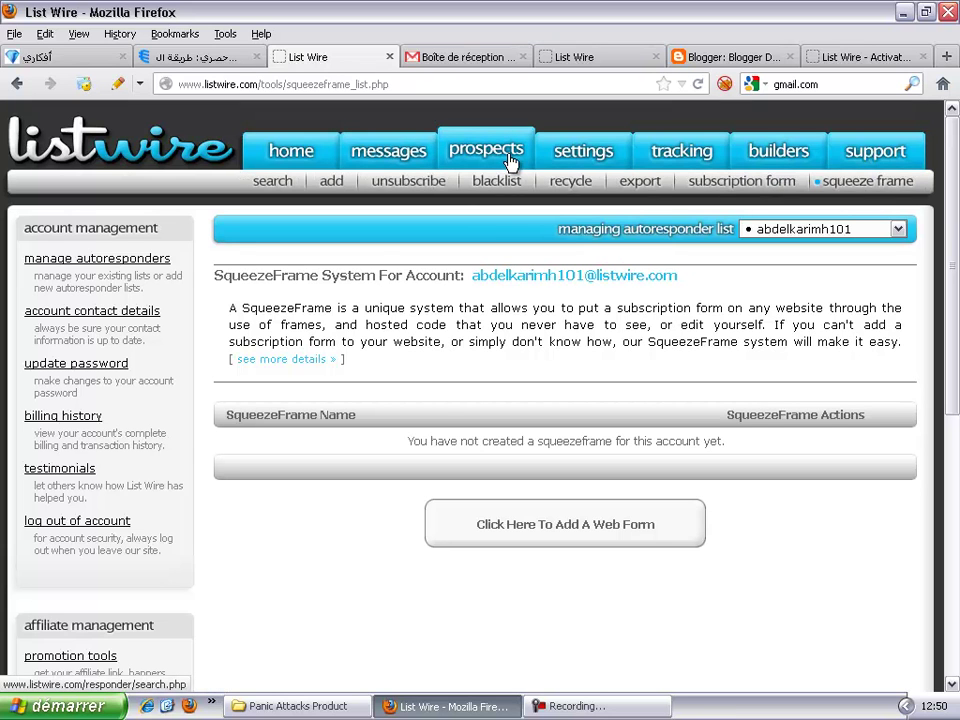
pyautogui.moveTo(575, 163)
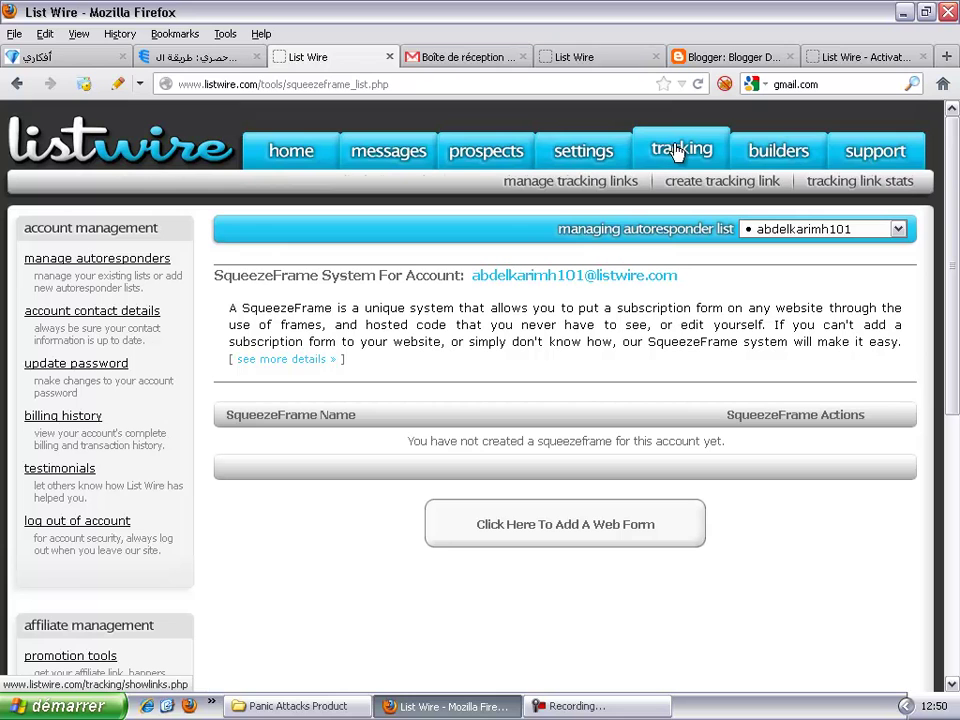
pyautogui.moveTo(774, 150)
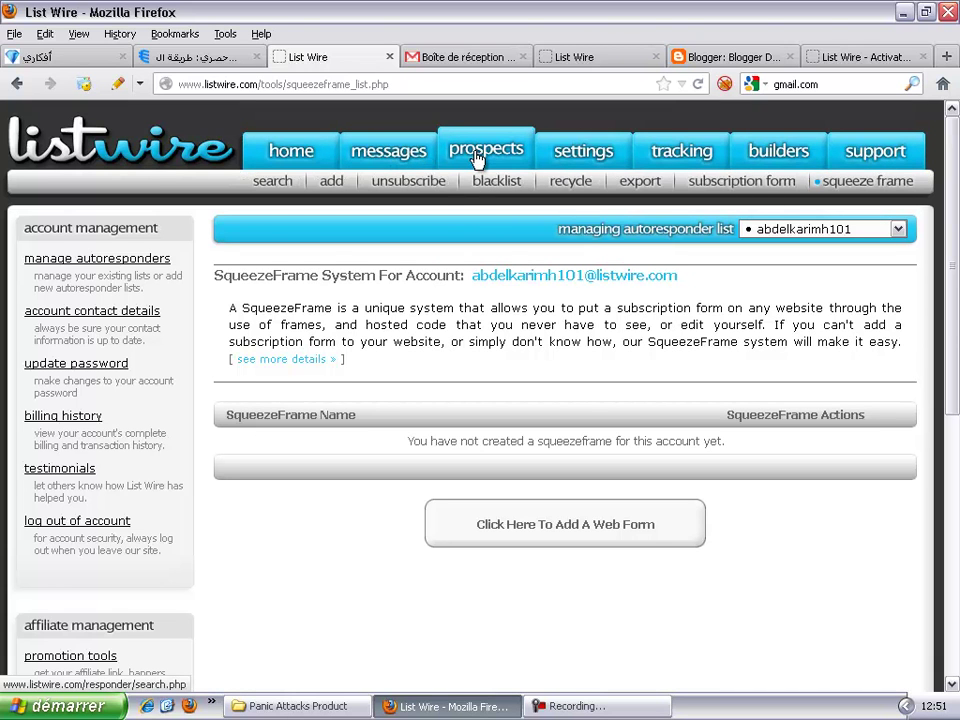
# Step: Add a new web form, review its Name/Email content, and return to Options' Form Redirect URL
pyautogui.click(720, 191)
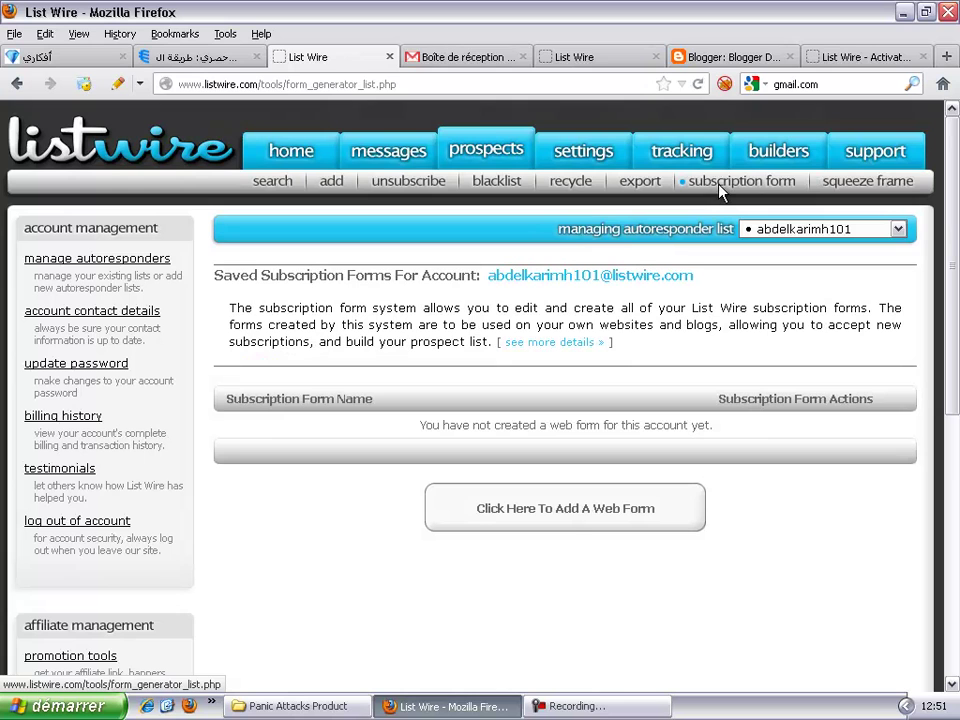
pyautogui.click(565, 510)
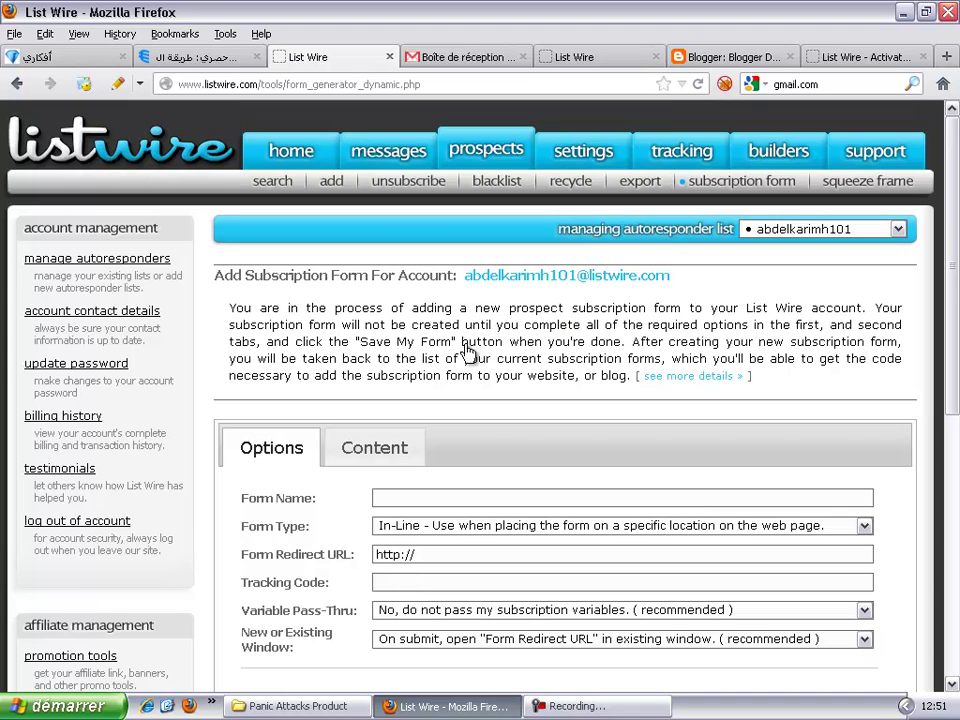
pyautogui.click(388, 440)
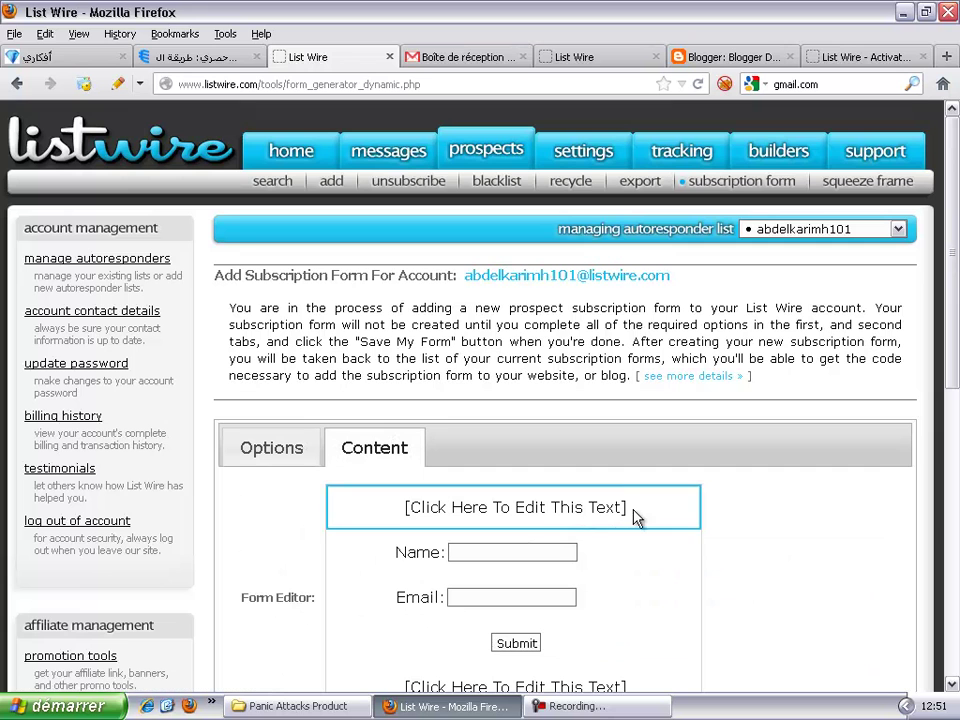
pyautogui.scroll(-5, 645, 510)
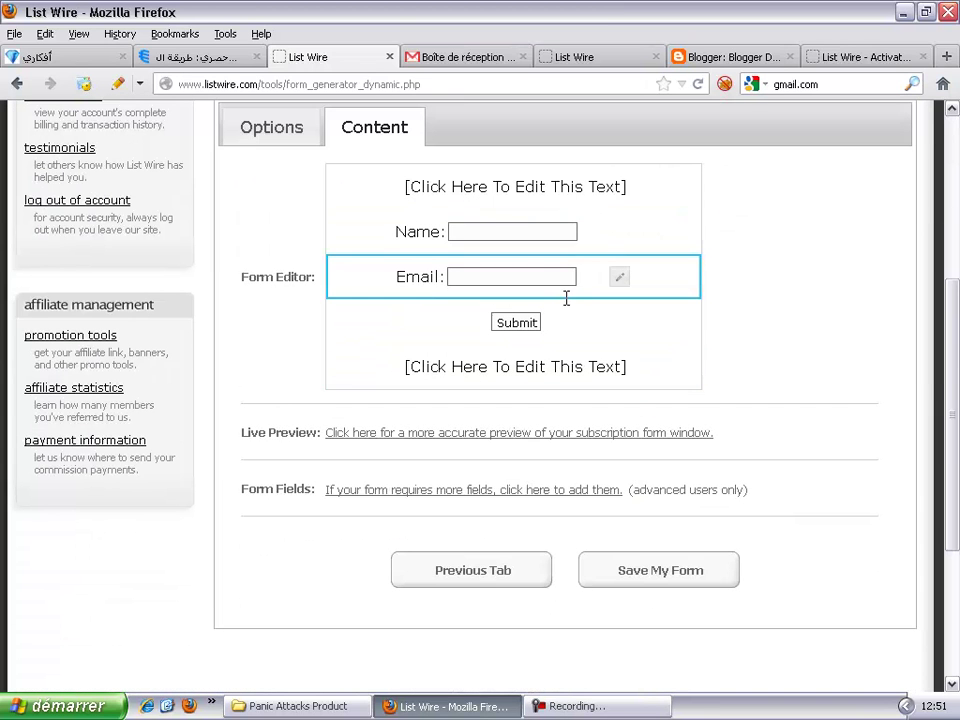
pyautogui.scroll(3, 566, 298)
pyautogui.click(291, 350)
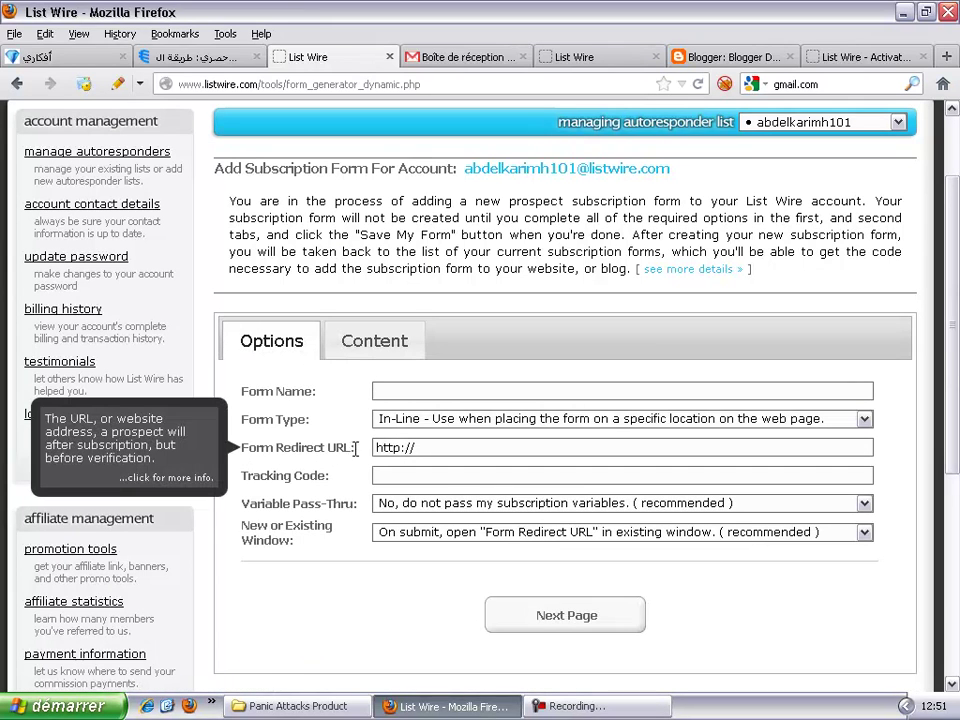
pyautogui.click(435, 448)
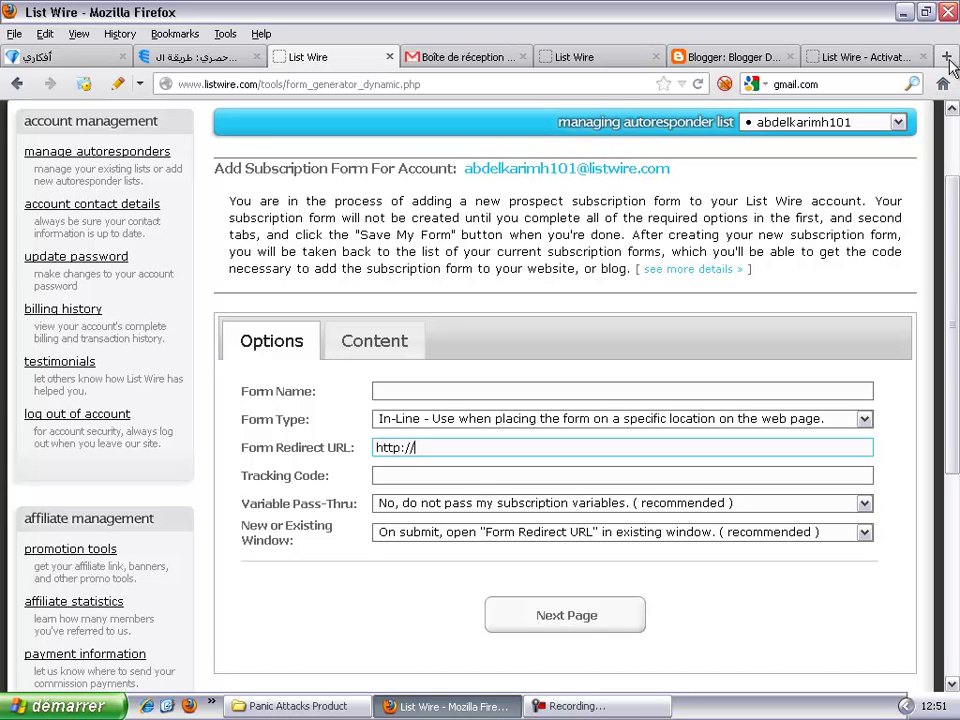
# Step: Load the Success Way 101 blog at successway101.blogspot.com in a new tab
pyautogui.click(948, 58)
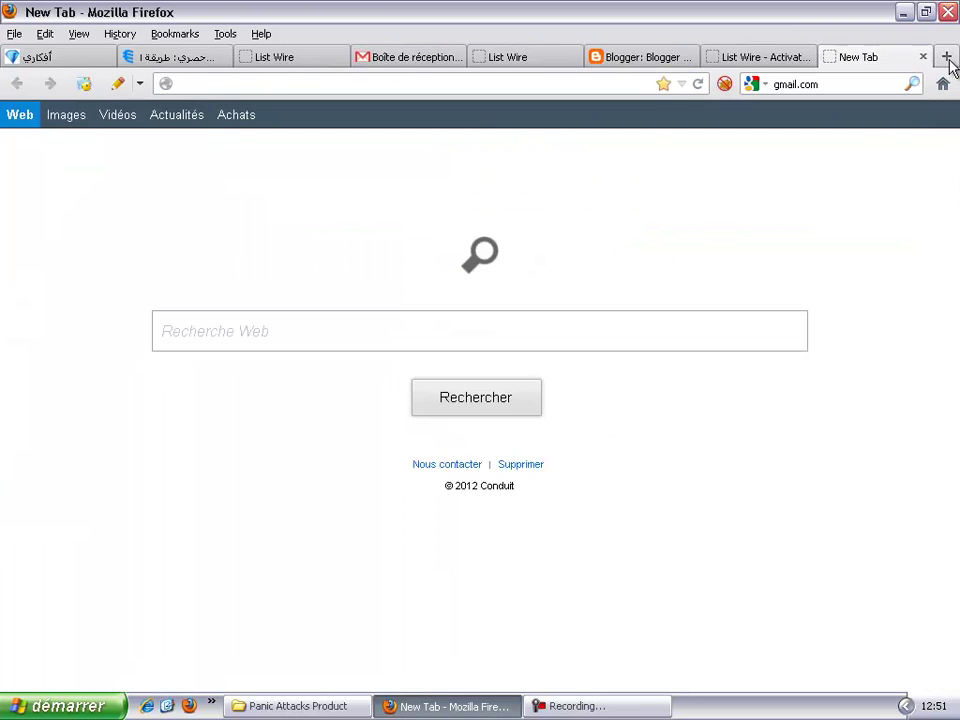
pyautogui.write('succe')
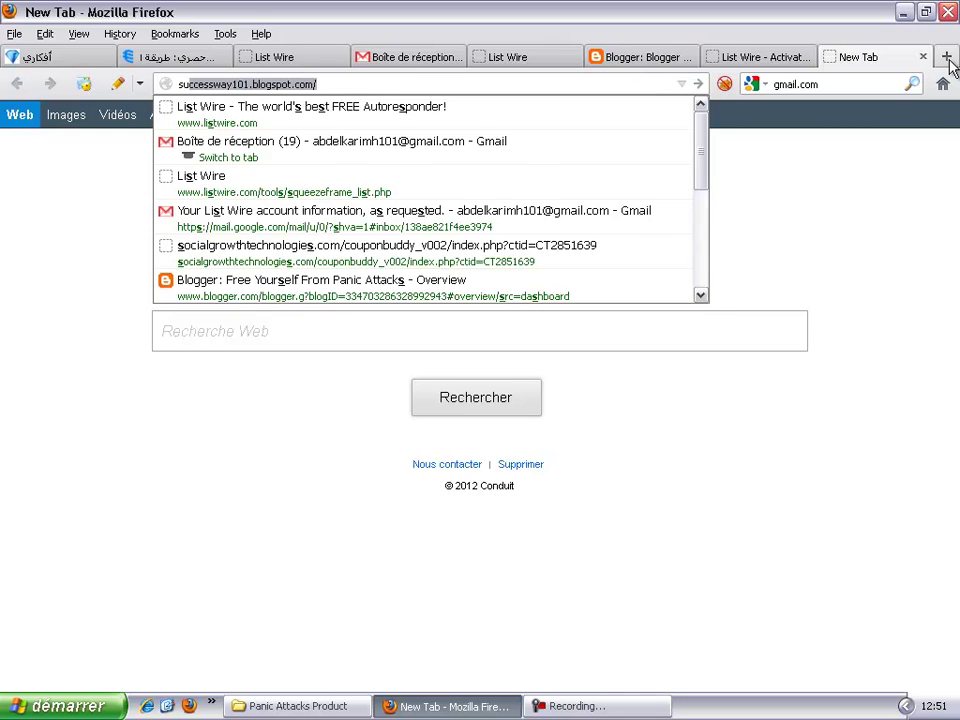
pyautogui.write('ss')
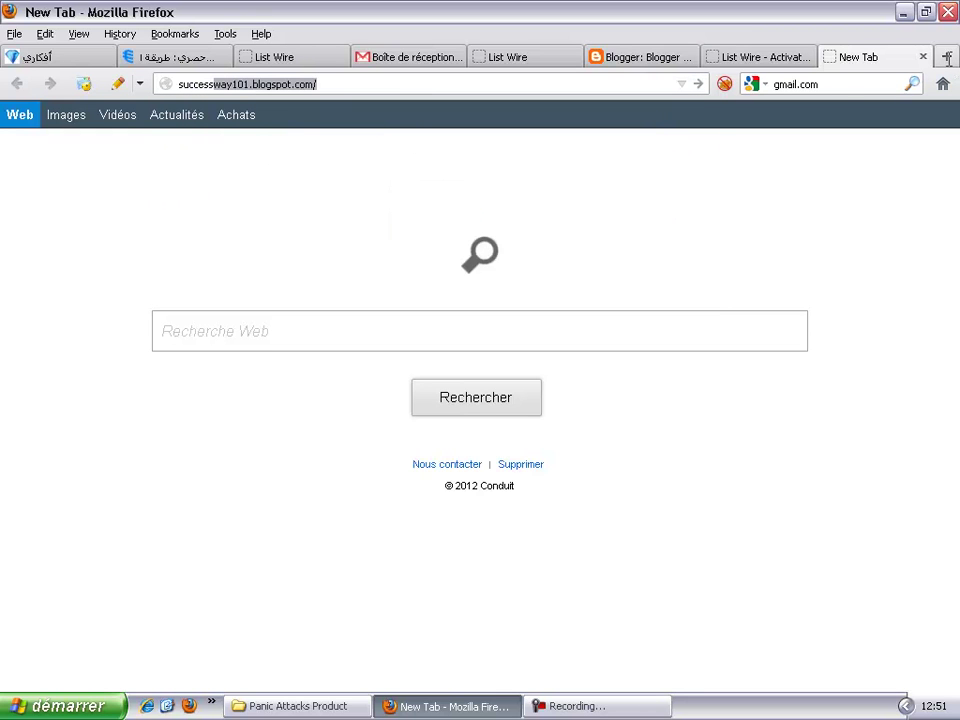
pyautogui.click(647, 87)
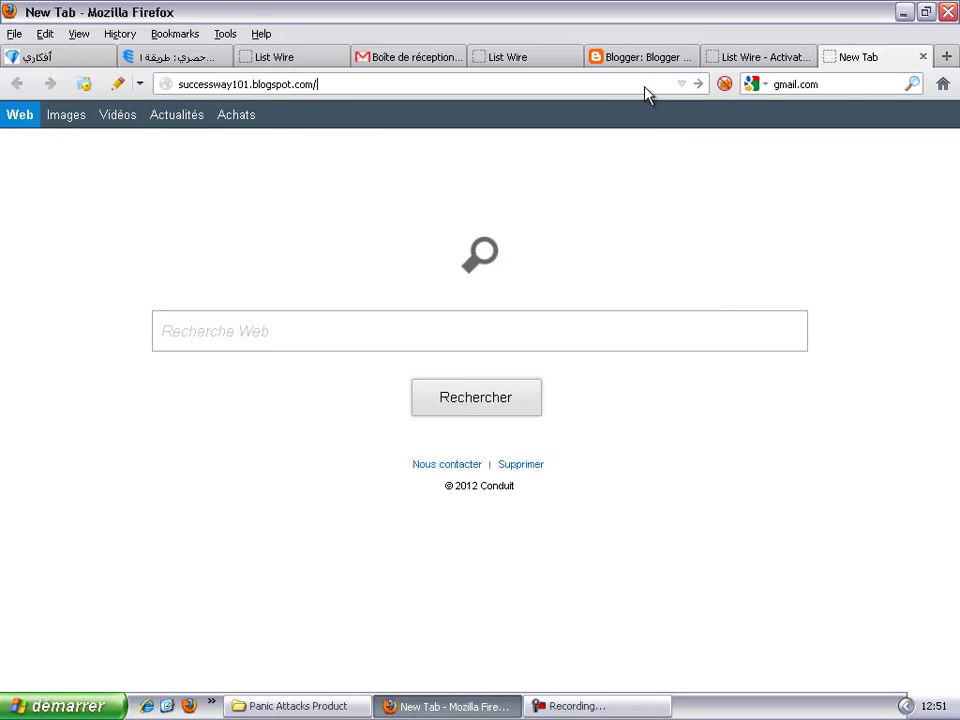
pyautogui.press('Return')
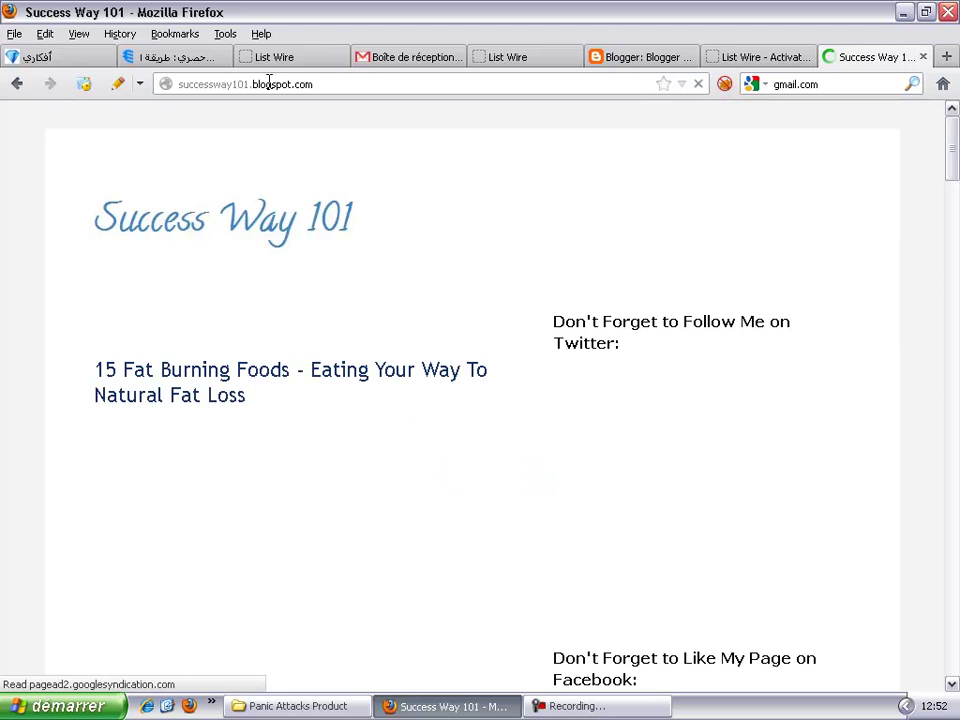
# Step: Select the blog's full address in the URL bar
pyautogui.doubleClick(268, 84)
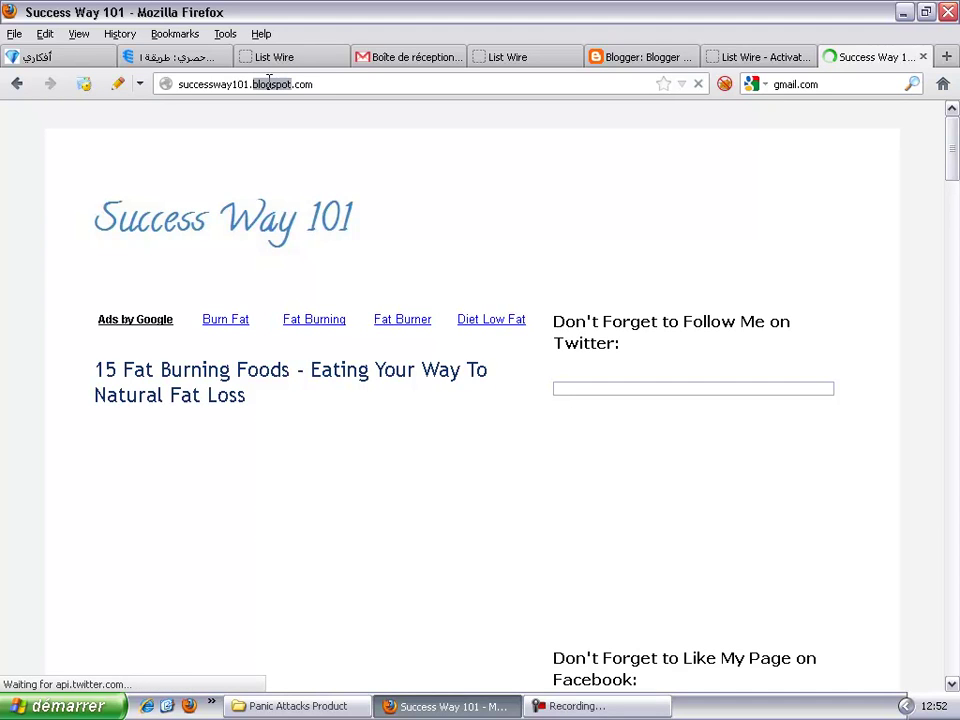
pyautogui.click(307, 84)
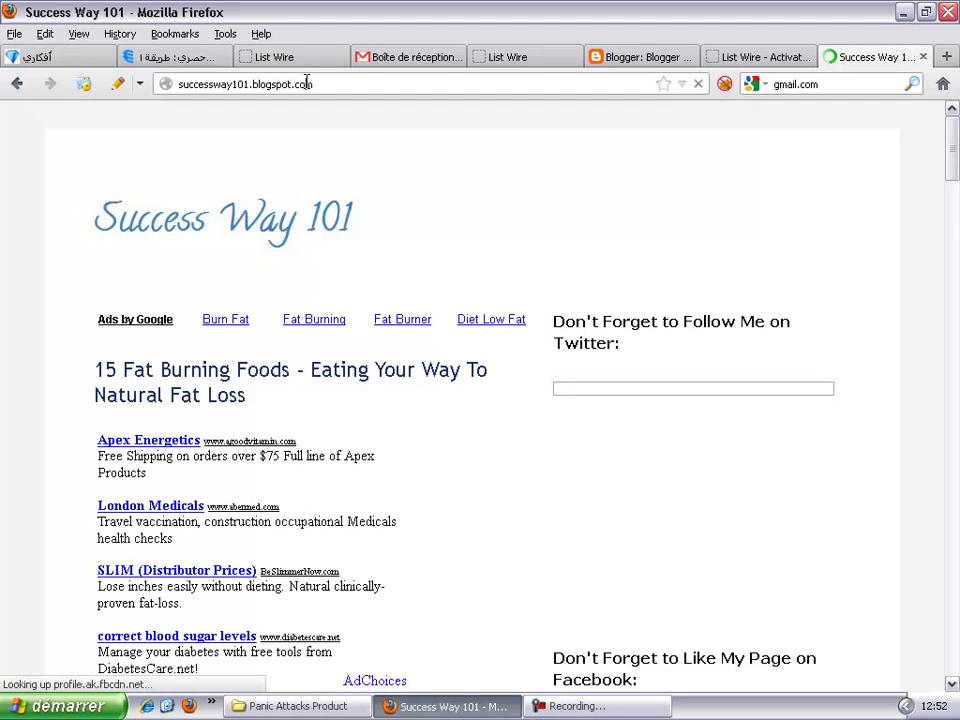
pyautogui.doubleClick(307, 84)
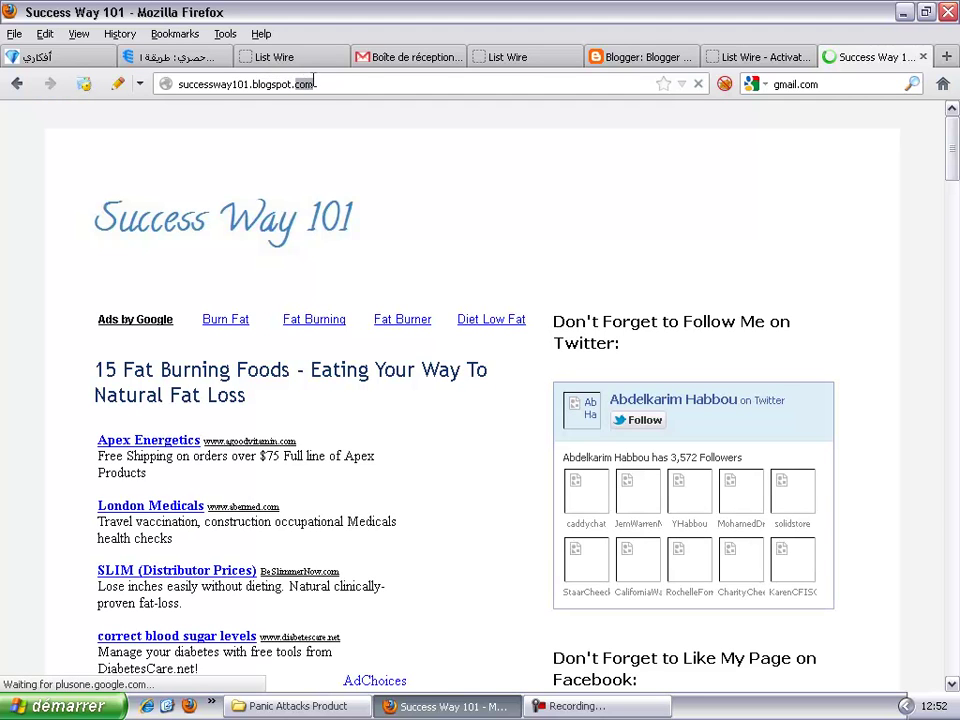
pyautogui.tripleClick(315, 86)
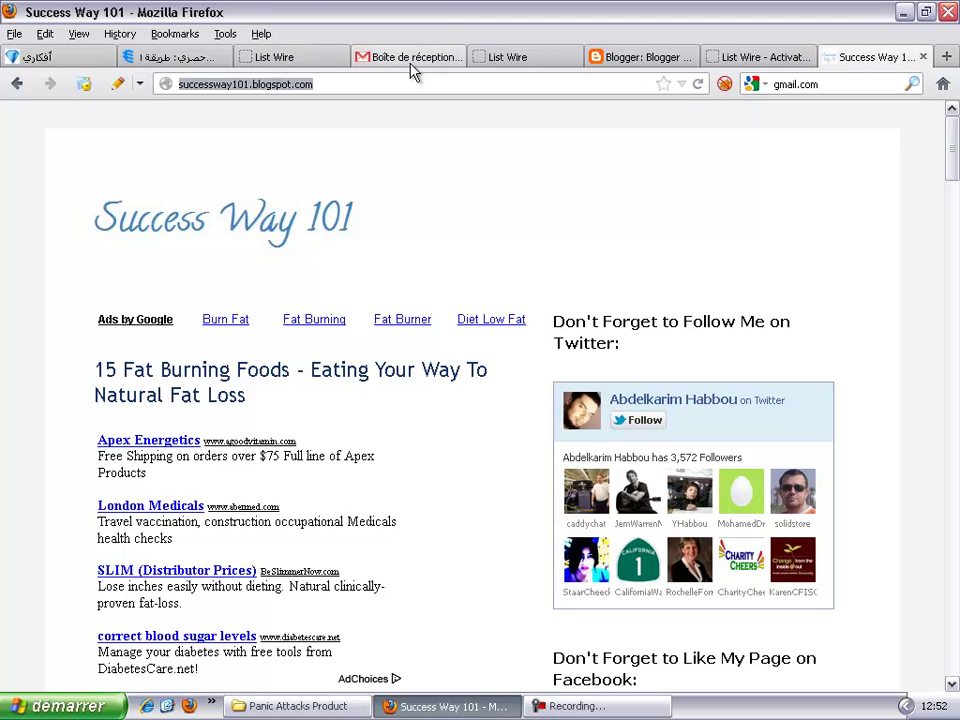
# Step: Close the leftover List Wire password request tab
pyautogui.click(530, 62)
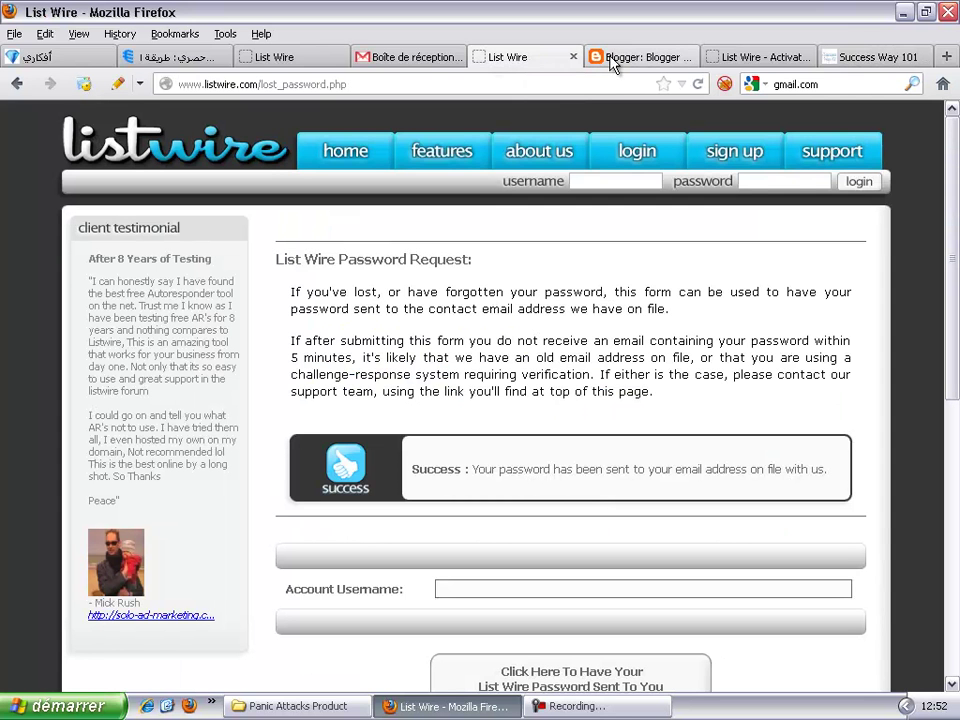
pyautogui.click(310, 60)
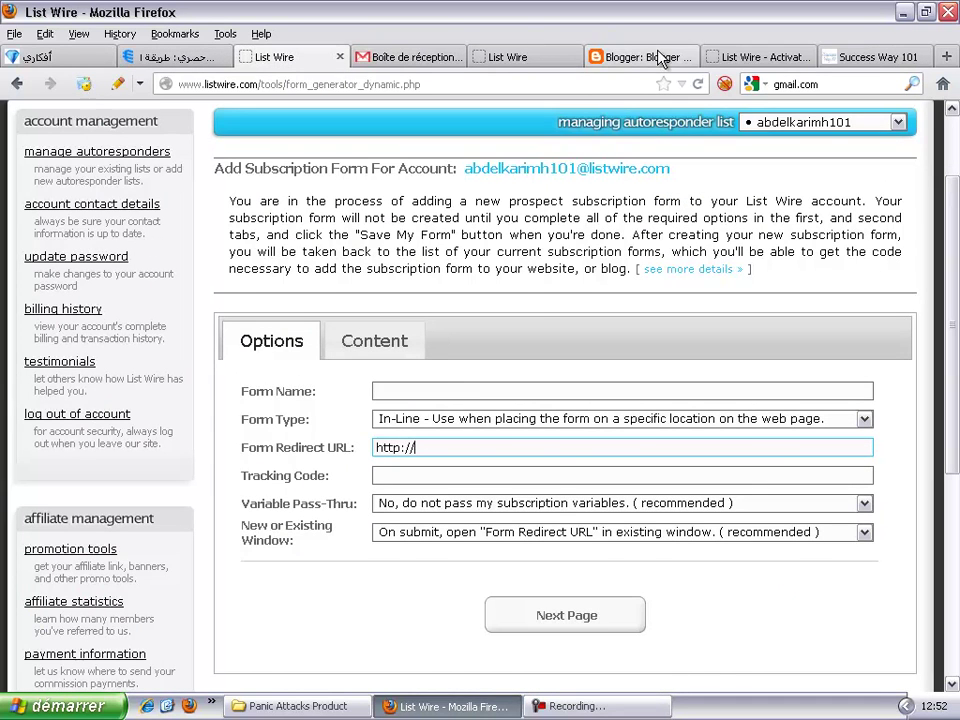
pyautogui.click(750, 58)
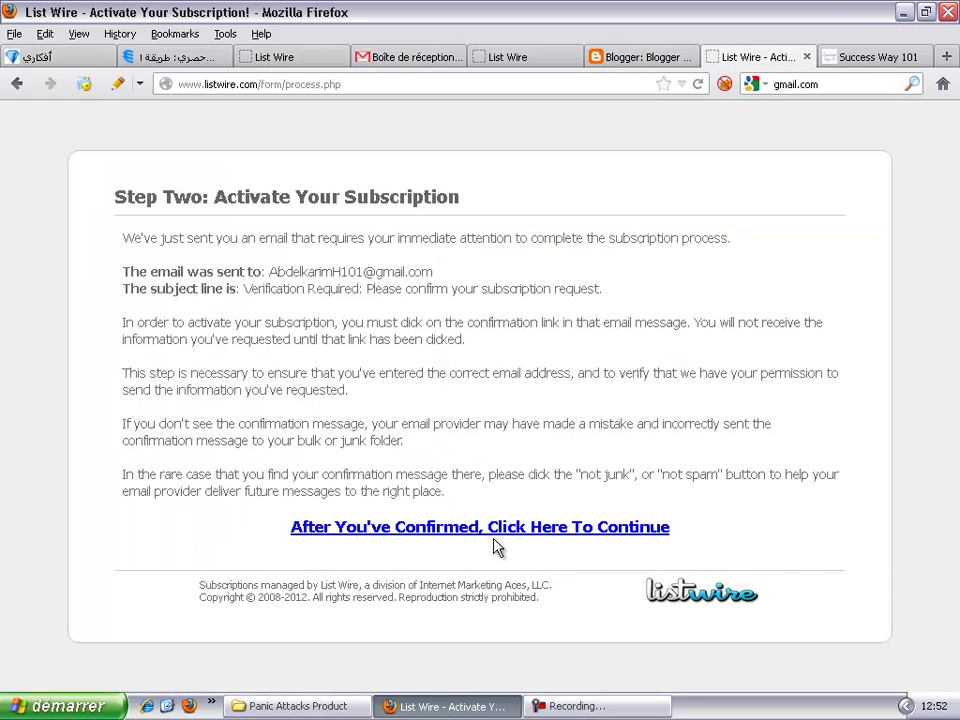
pyautogui.click(853, 57)
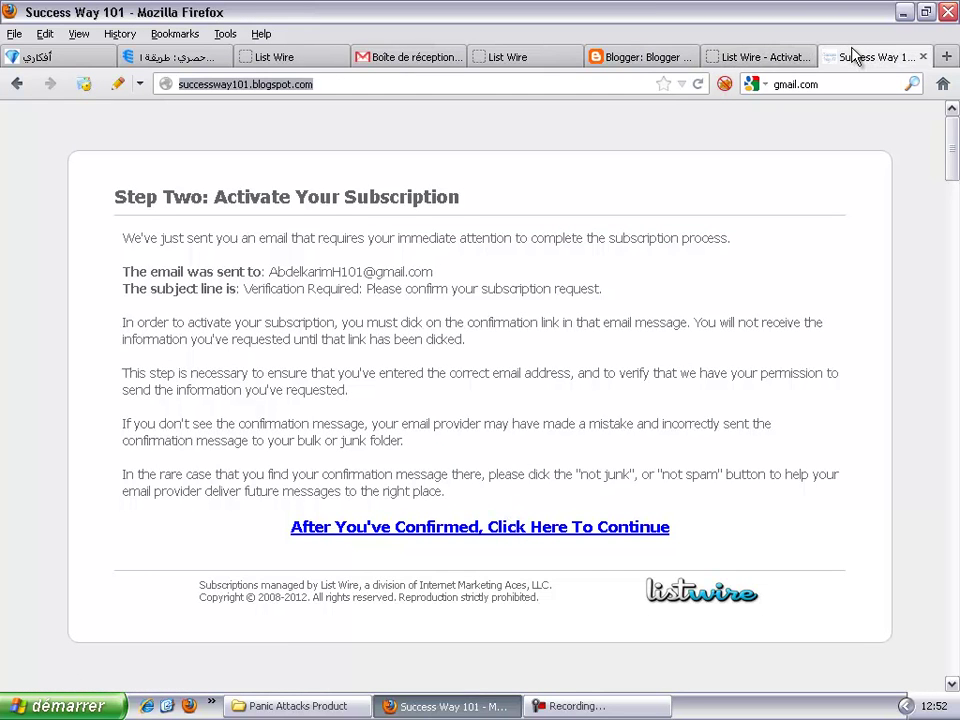
pyautogui.click(495, 60)
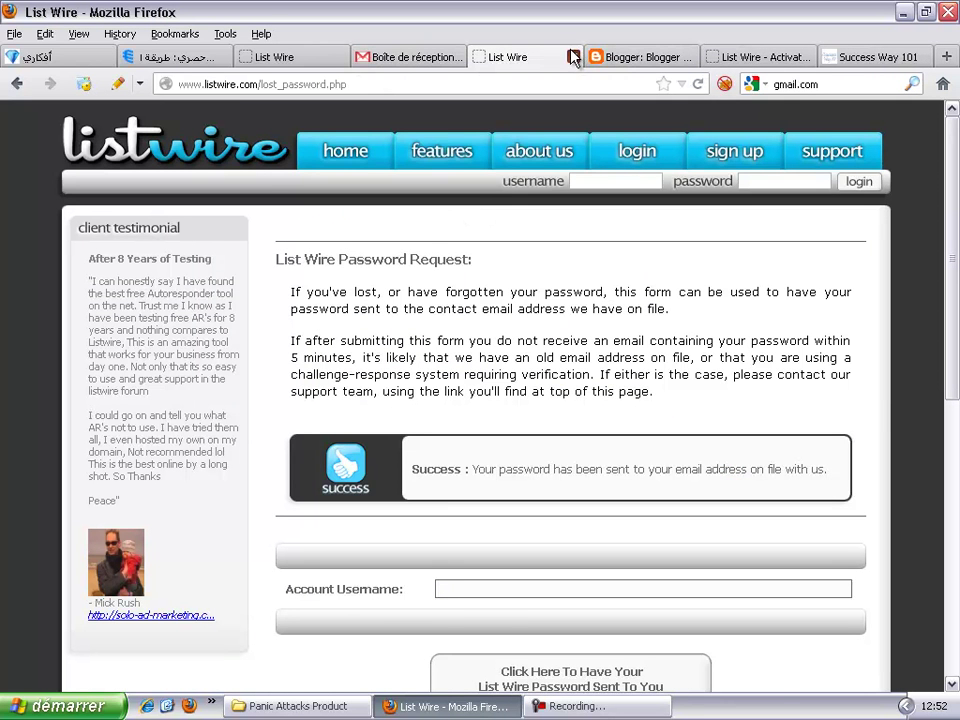
pyautogui.click(573, 57)
# Step: Revisit the form's Form Redirect URL, then bring up the Activate Your Subscription page
pyautogui.click(312, 60)
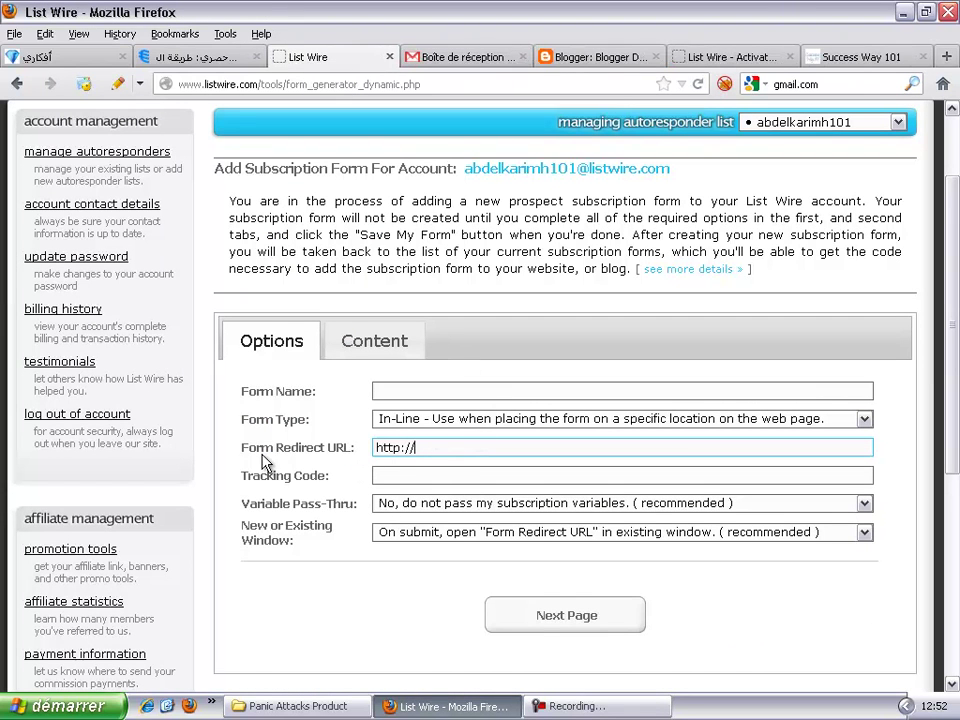
pyautogui.moveTo(266, 457)
pyautogui.click(470, 459)
pyautogui.click(726, 60)
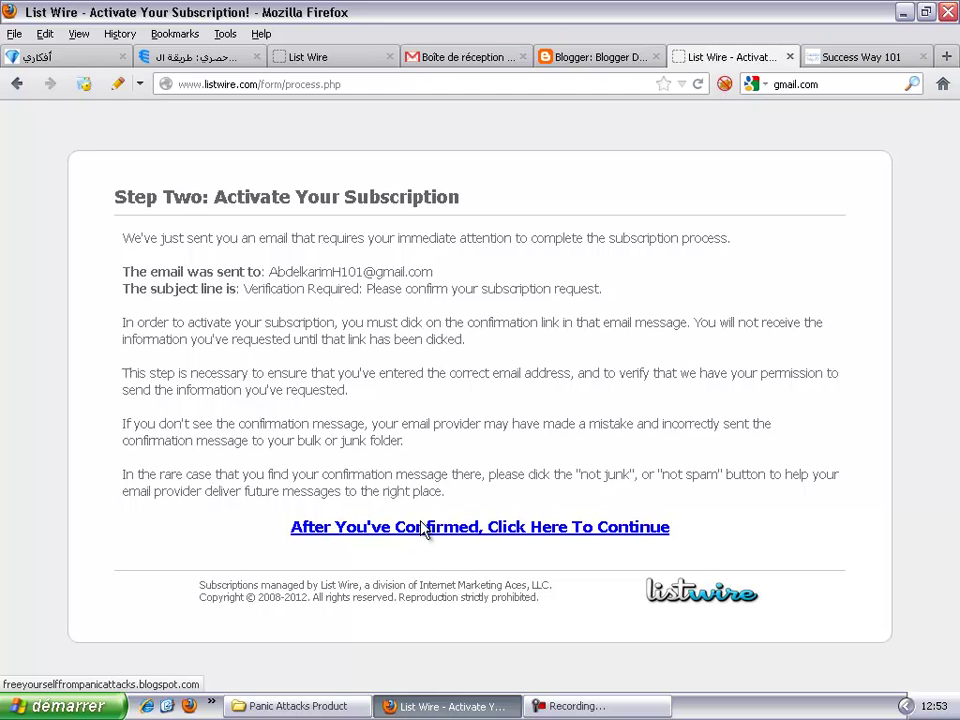
pyautogui.click(947, 56)
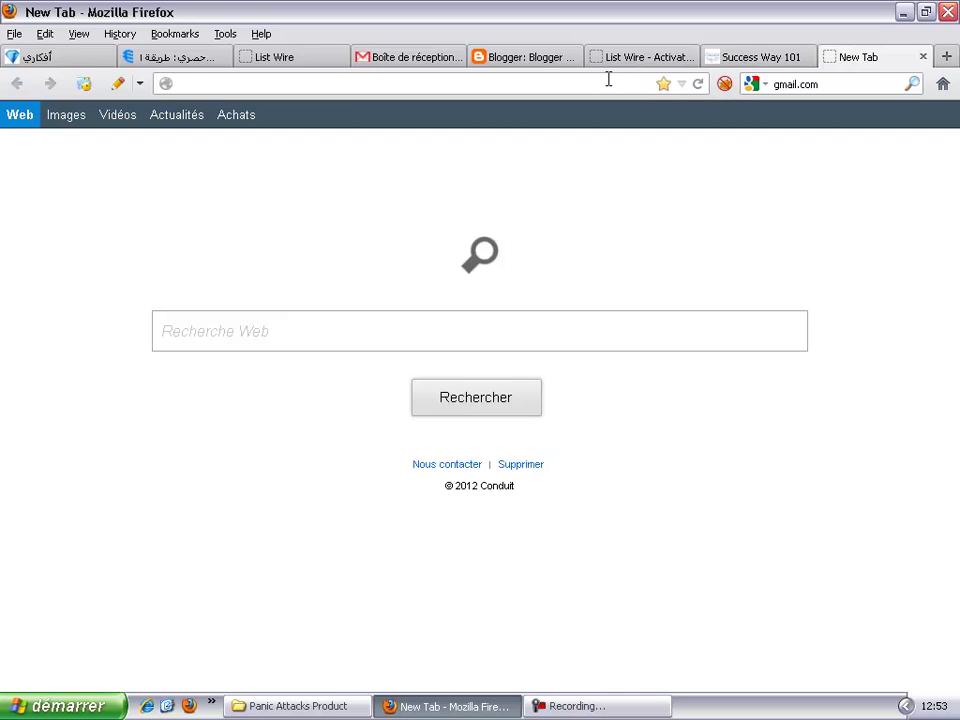
pyautogui.write('mi')
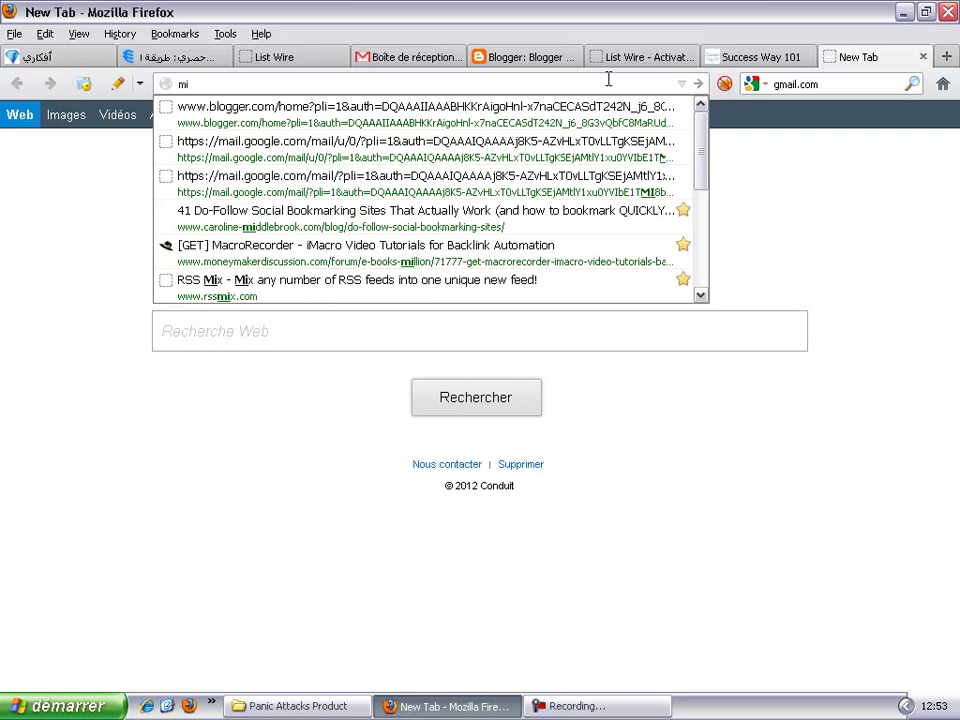
pyautogui.press('BackSpace')
pyautogui.write('ediafire.com/')
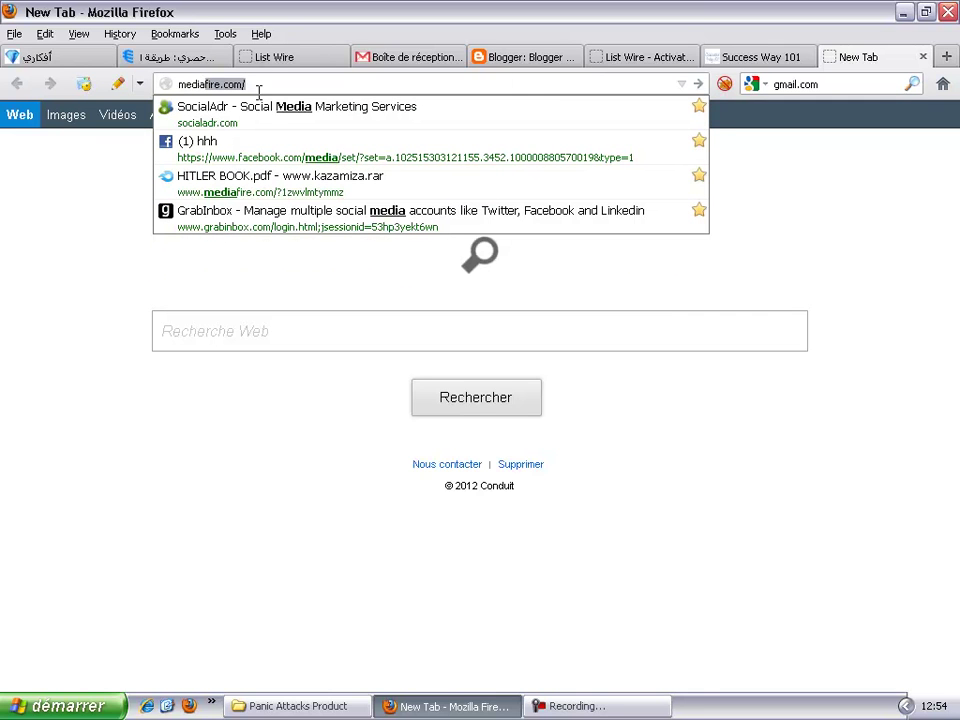
pyautogui.press('Return')
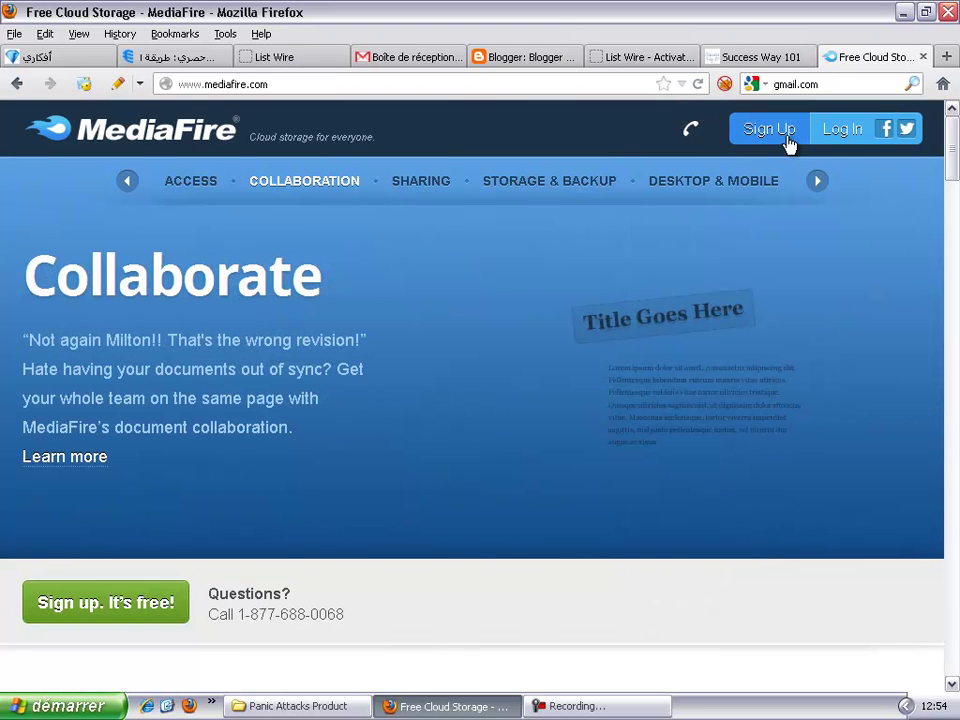
# Step: Start a MediaFire sign-up, compare the plans, and pick the Free plan
pyautogui.click(789, 145)
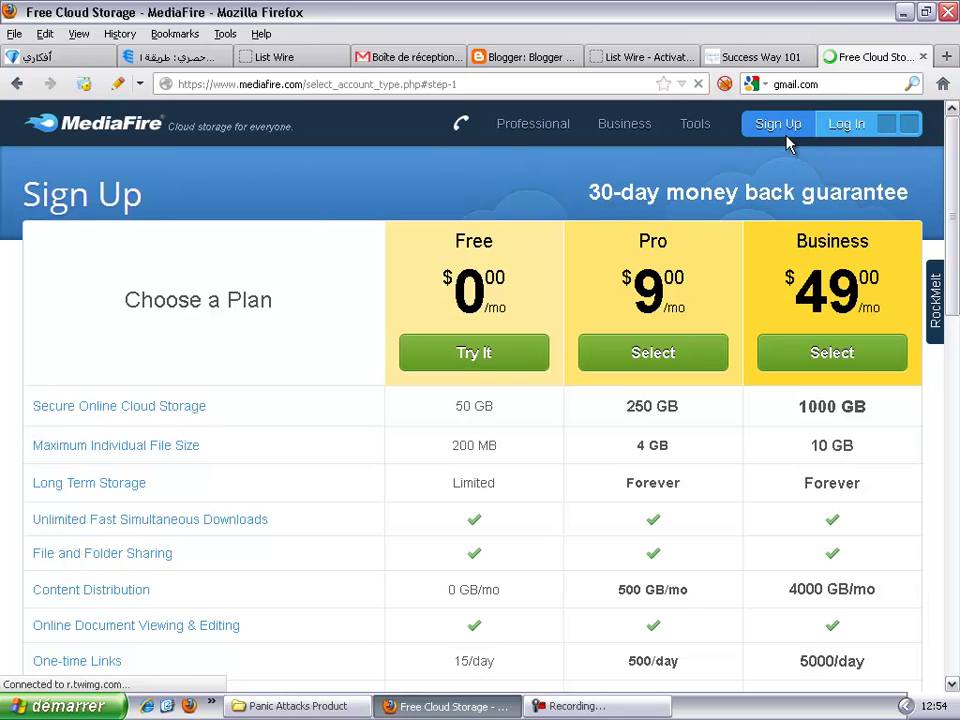
pyautogui.scroll(-10, 789, 145)
pyautogui.scroll(8, 491, 302)
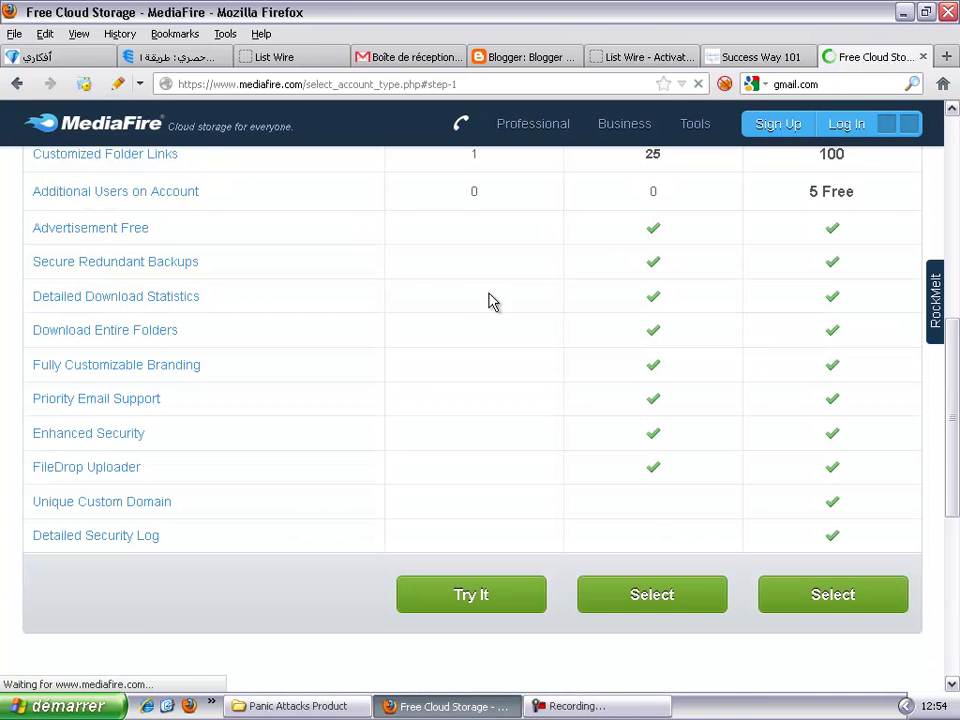
pyautogui.scroll(5, 380, 272)
pyautogui.scroll(1, 380, 272)
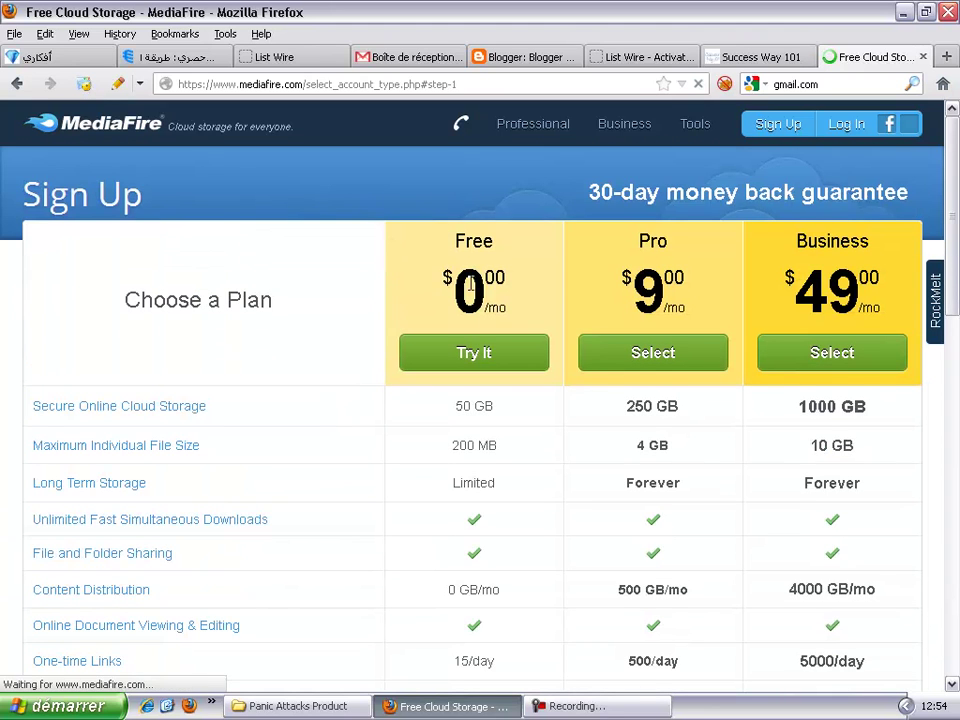
pyautogui.scroll(-5, 470, 472)
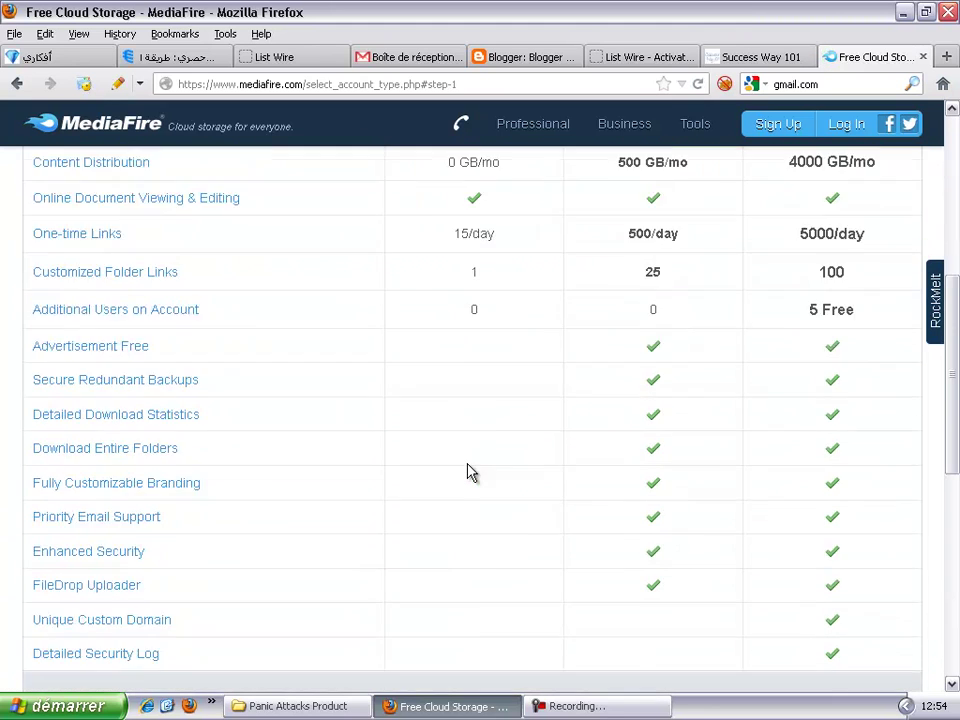
pyautogui.scroll(5, 469, 471)
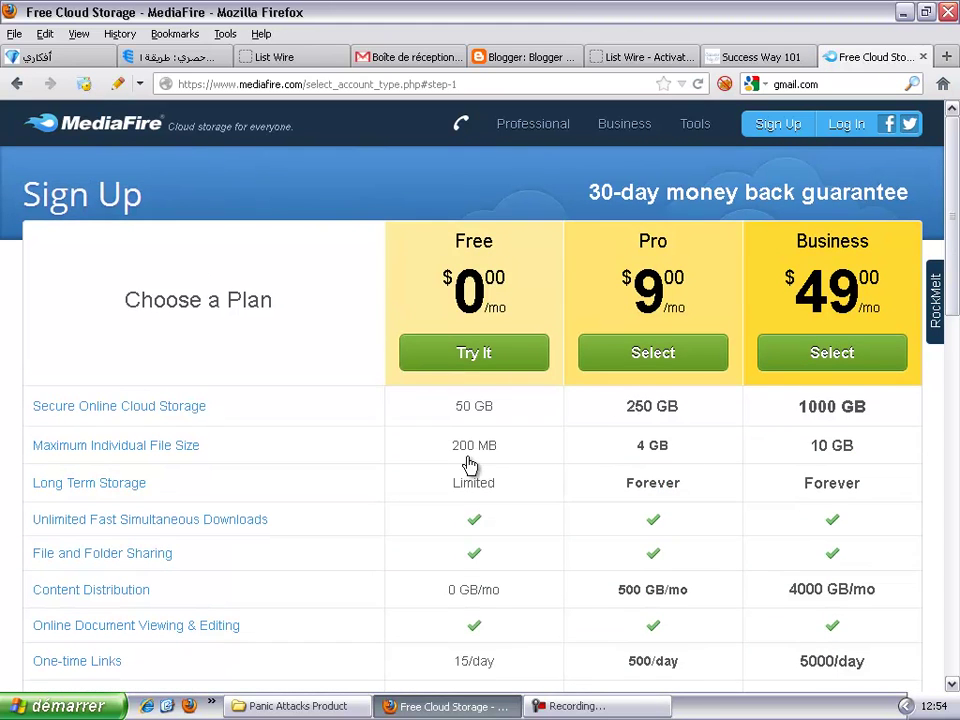
pyautogui.scroll(-12, 470, 465)
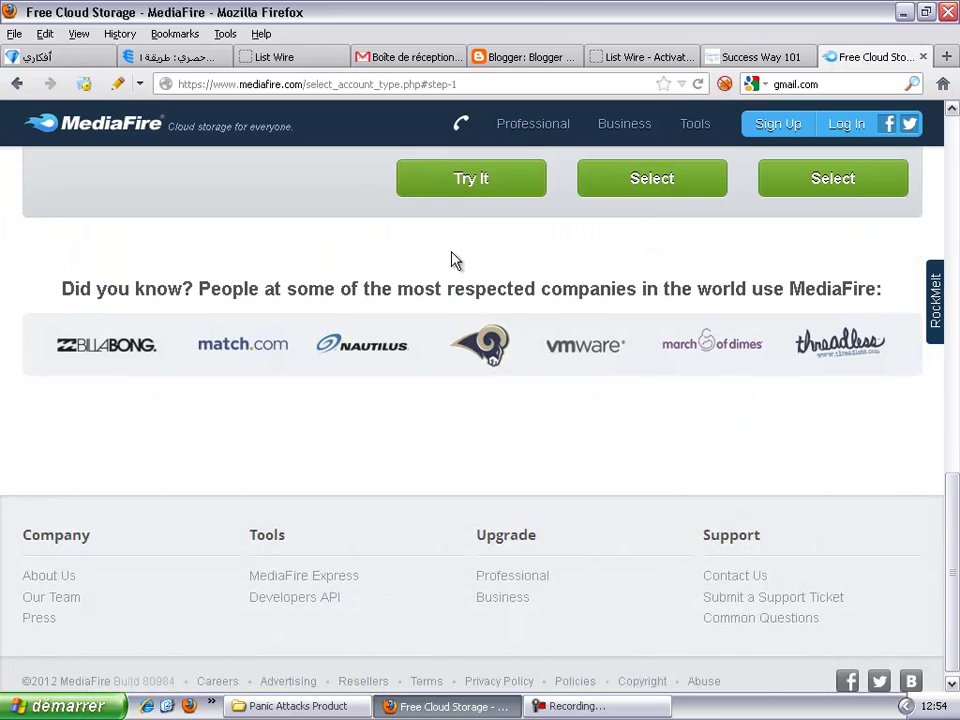
pyautogui.click(466, 179)
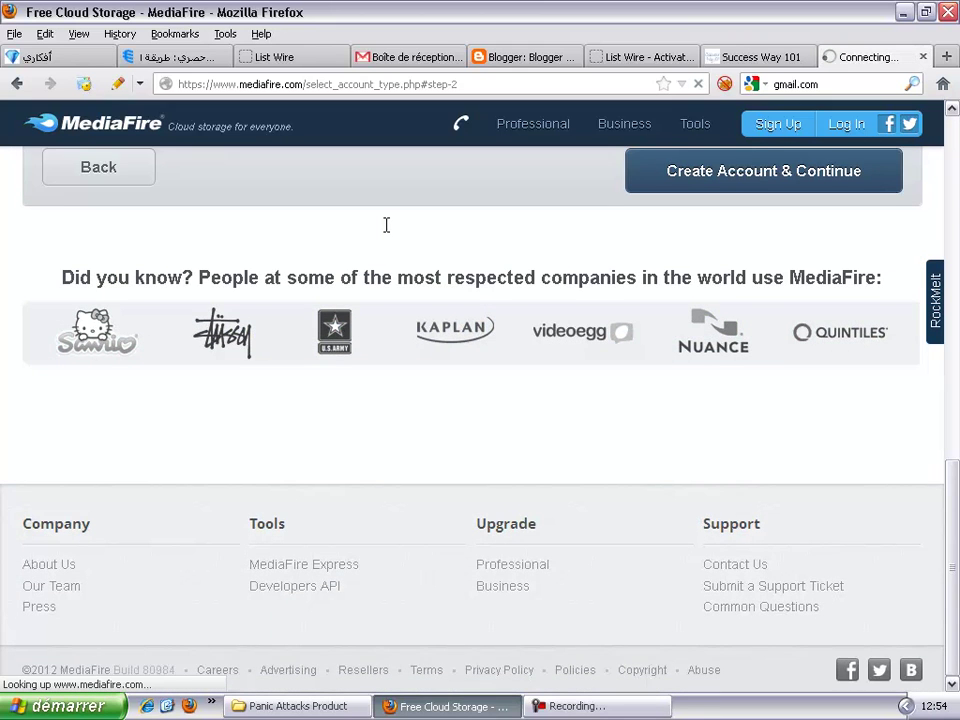
pyautogui.scroll(12, 386, 225)
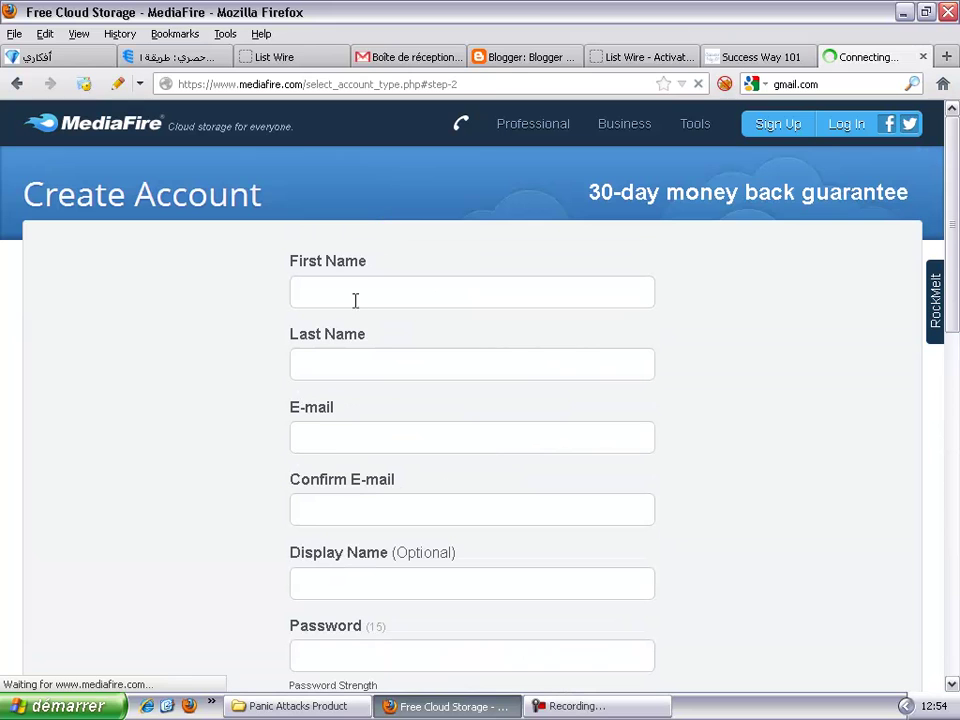
# Step: Enter the account holder's first name and last name
pyautogui.click(345, 286)
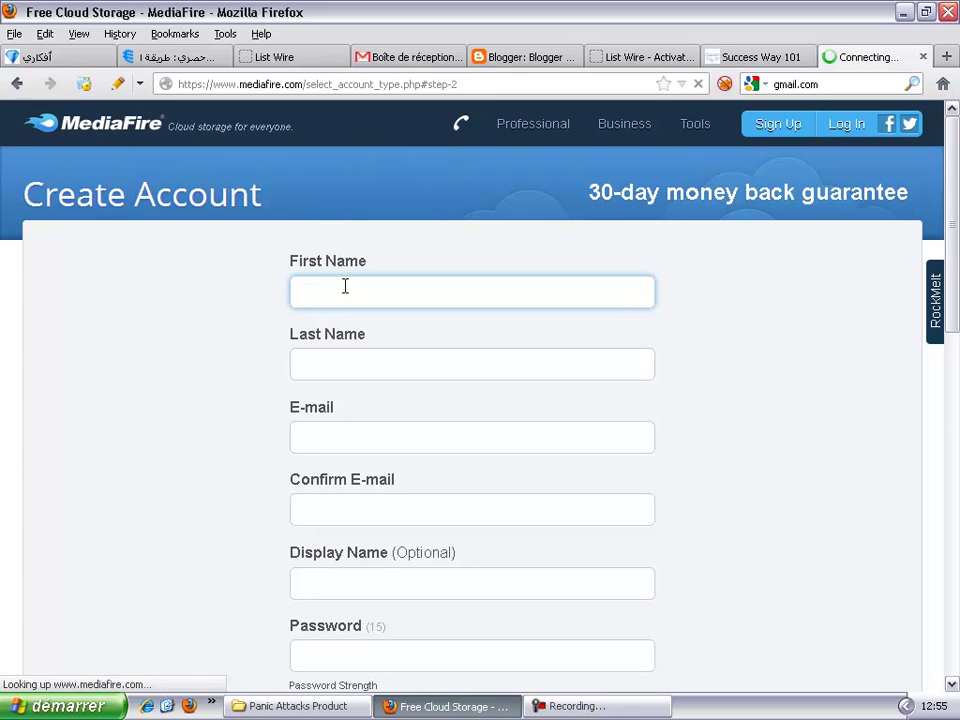
pyautogui.write('Adelkarim')
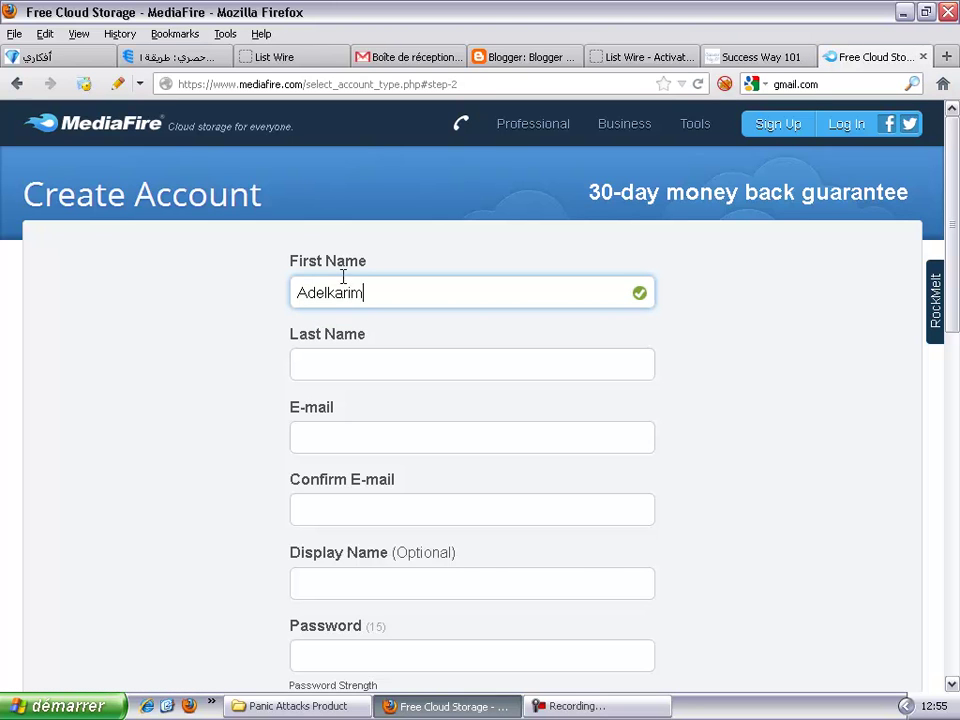
pyautogui.click(343, 368)
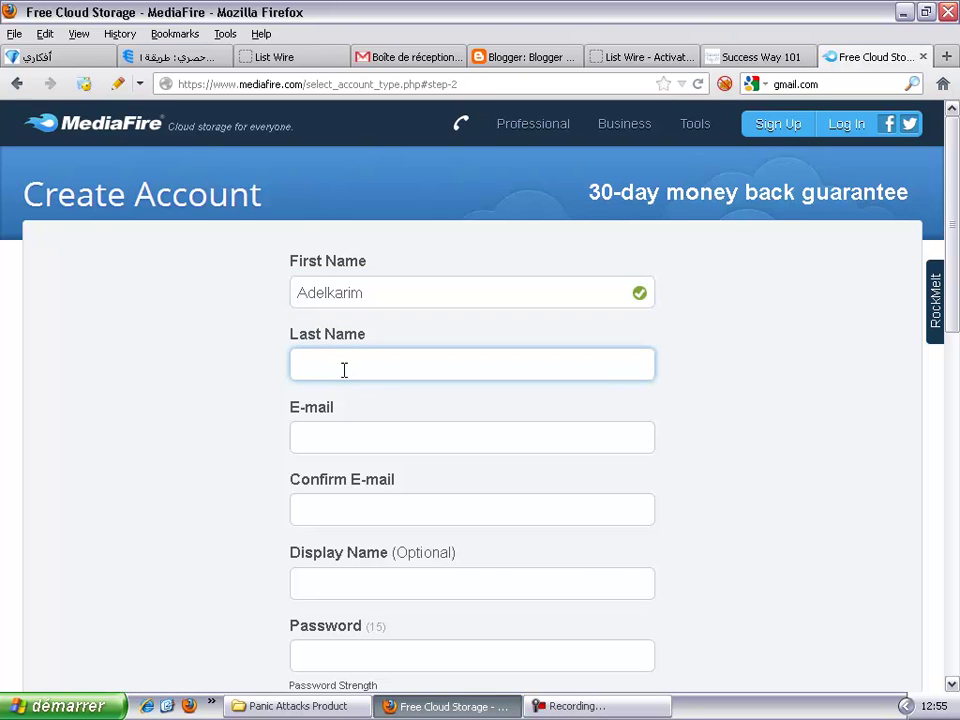
pyautogui.write('en')
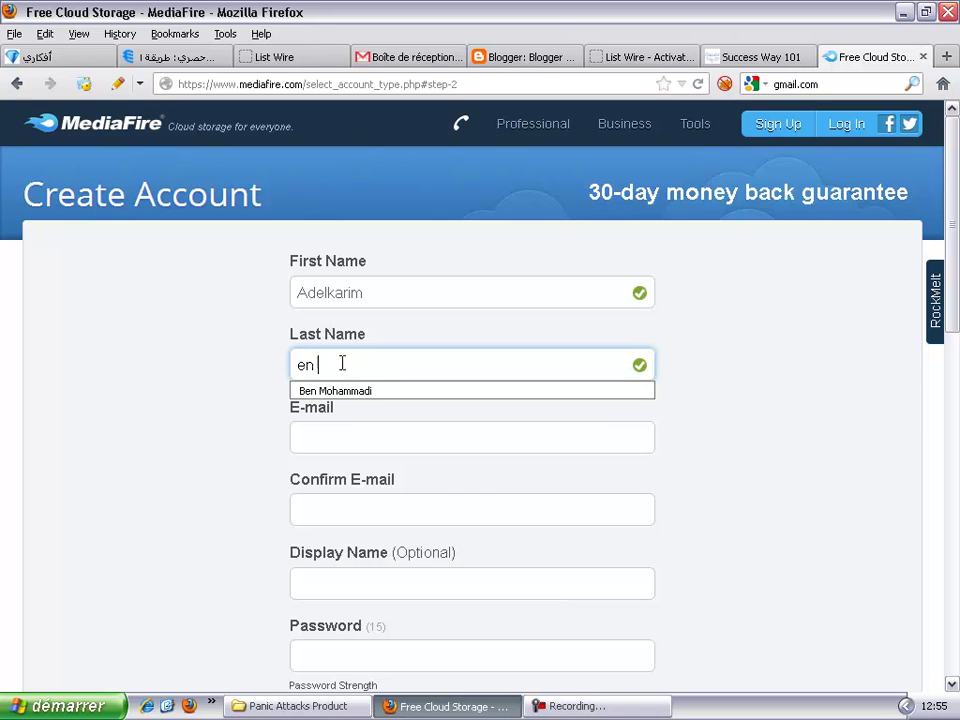
pyautogui.click(336, 390)
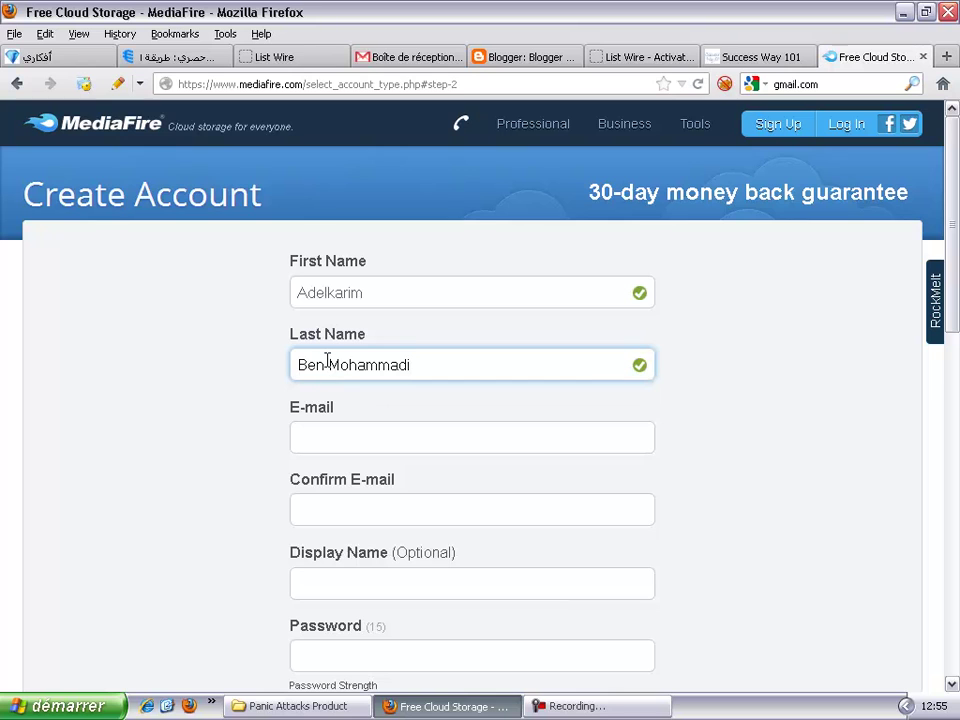
pyautogui.click(443, 372)
pyautogui.moveTo(443, 372); pyautogui.dragTo(62, 422)
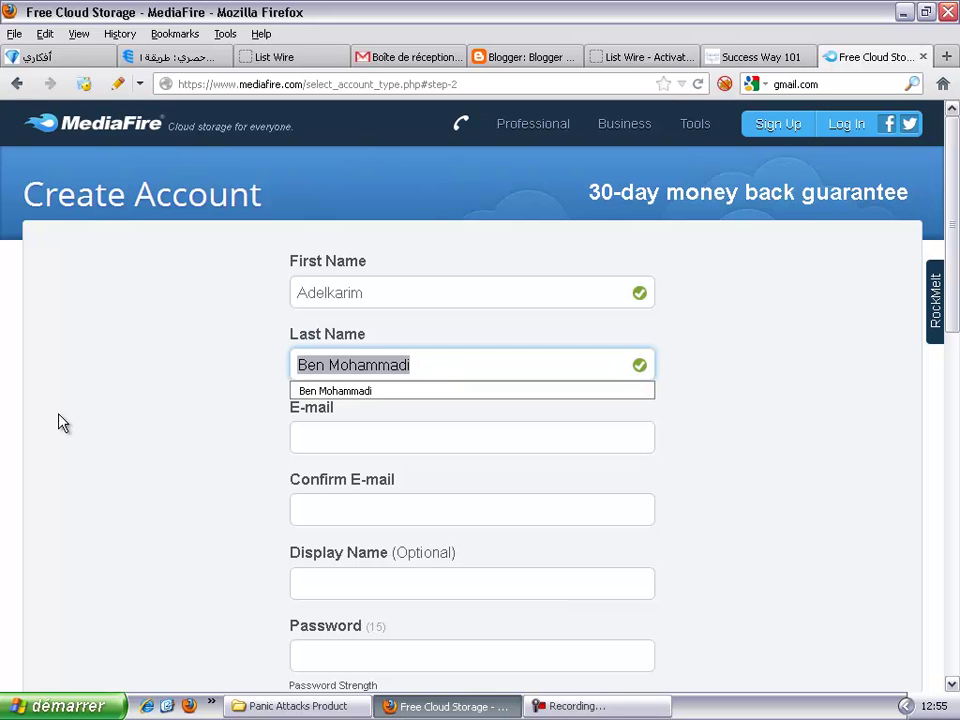
pyautogui.write('Adel')
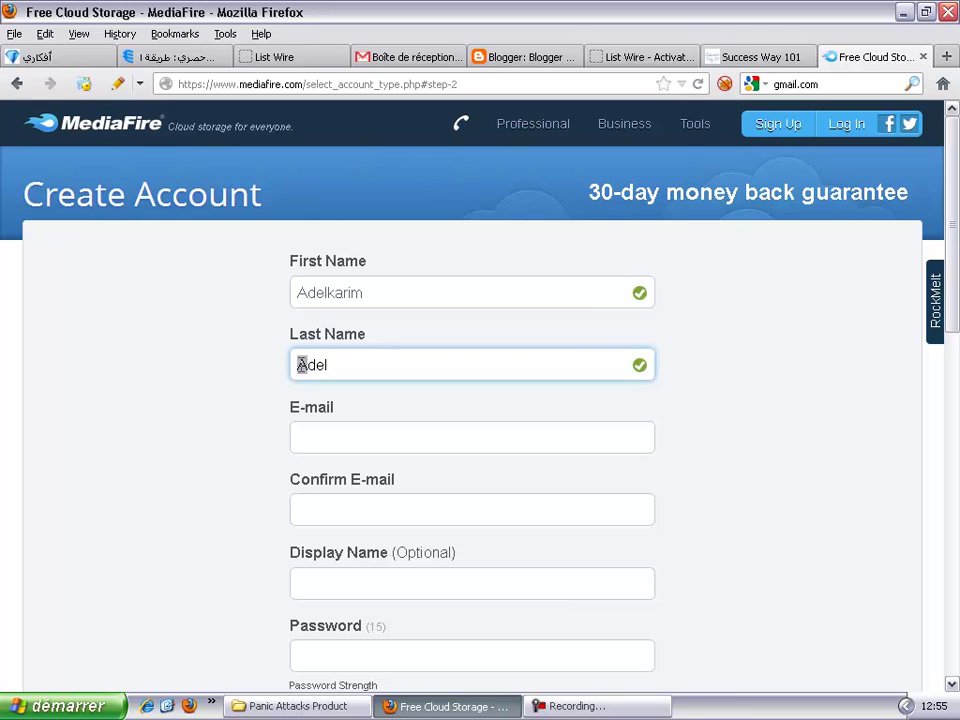
pyautogui.click(309, 364)
pyautogui.write('b')
# Step: Enter the e-mail address, paste it into Confirm E-mail, and type a display name
pyautogui.click(350, 428)
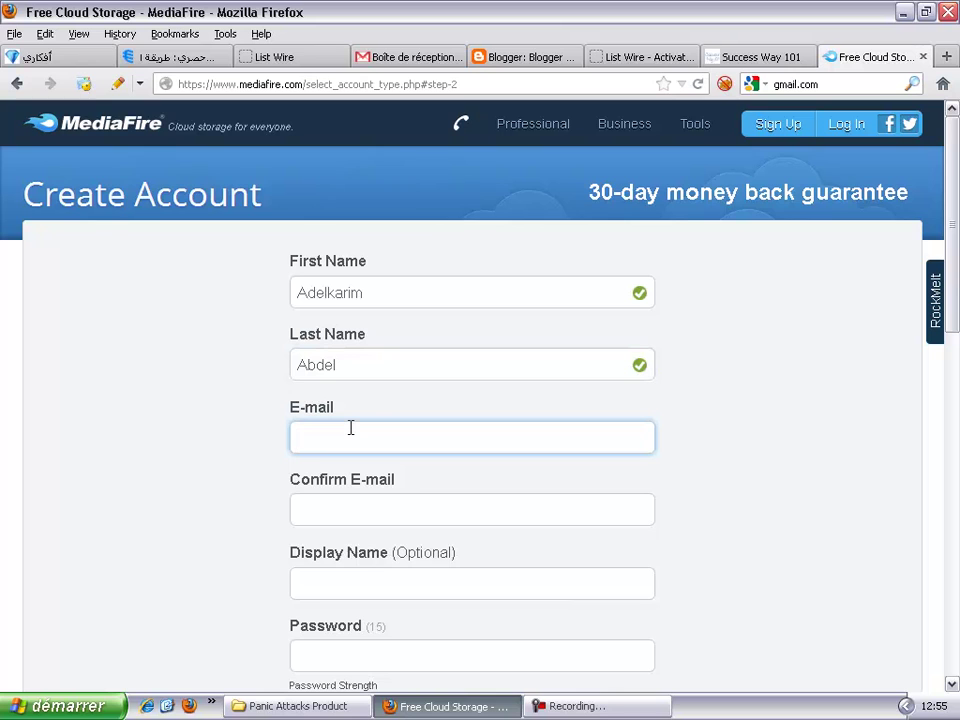
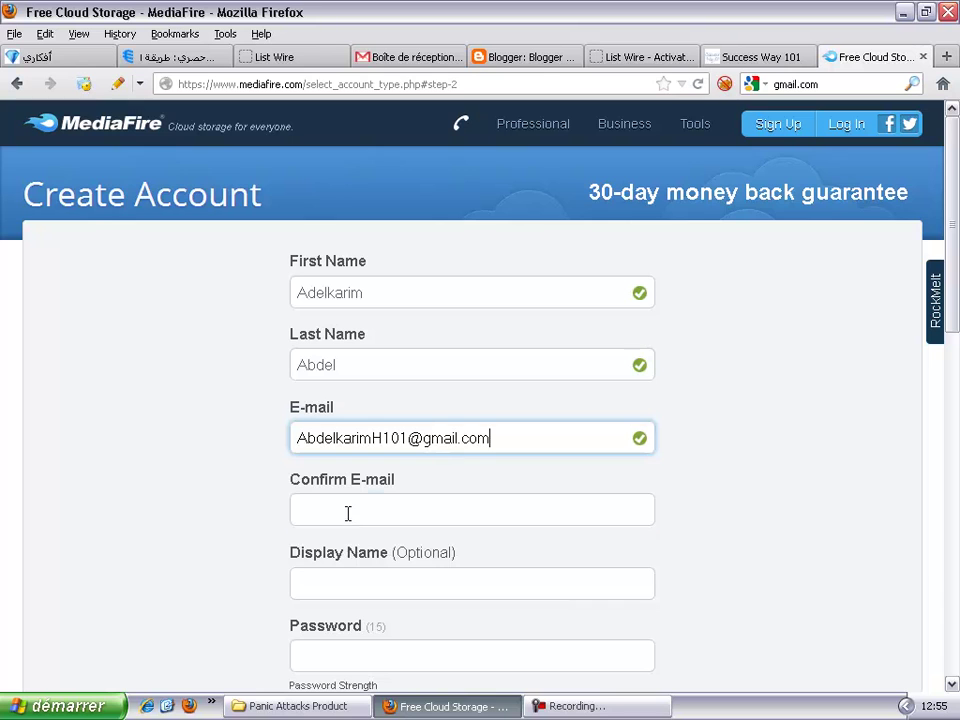
pyautogui.click(347, 514)
pyautogui.tripleClick(427, 440)
pyautogui.hotkey('ctrl', 'c')
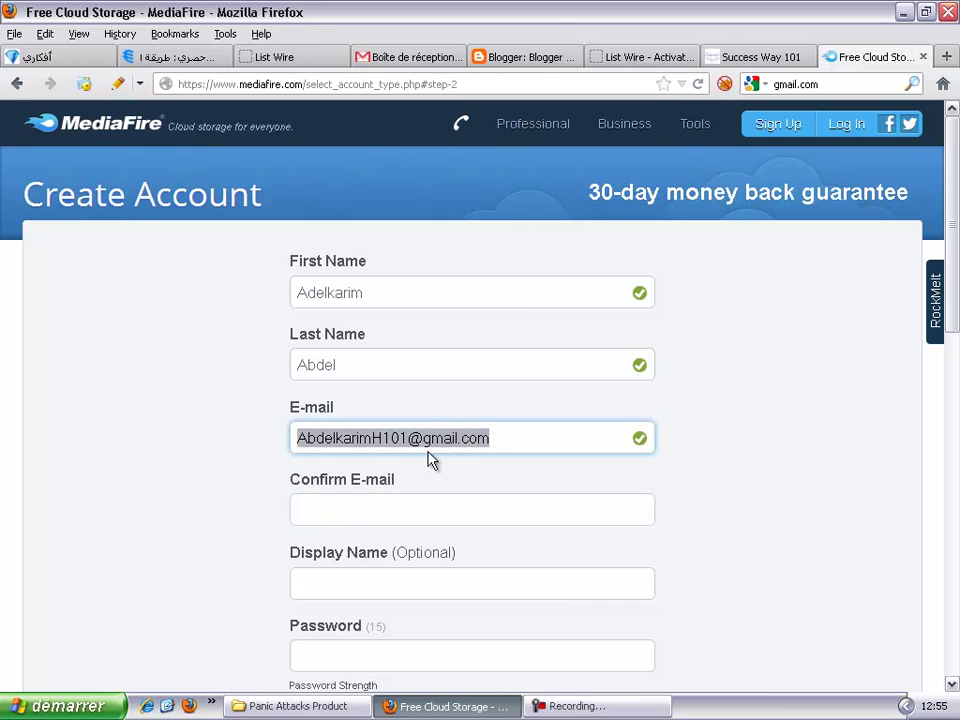
pyautogui.click(415, 521)
pyautogui.hotkey('ctrl', 'v')
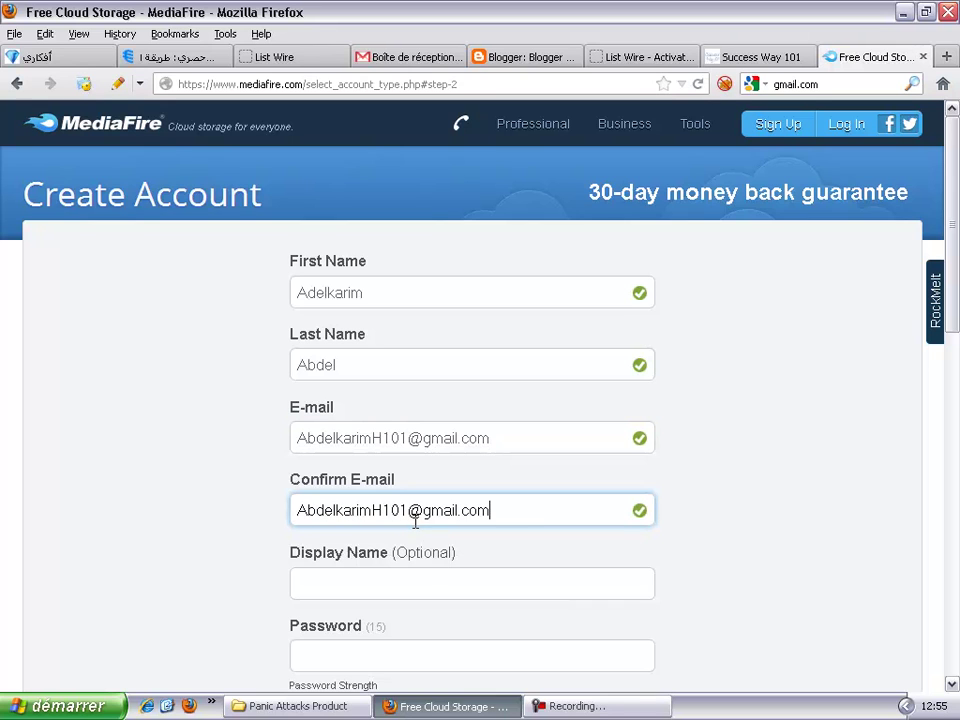
pyautogui.click(418, 580)
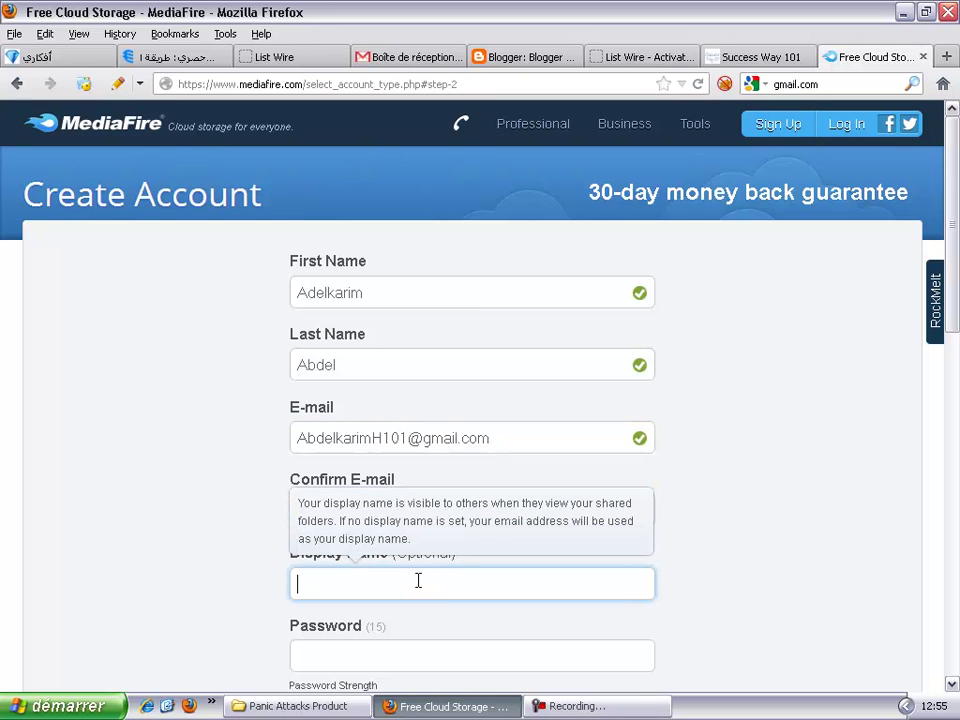
pyautogui.write('Abdelkarim')
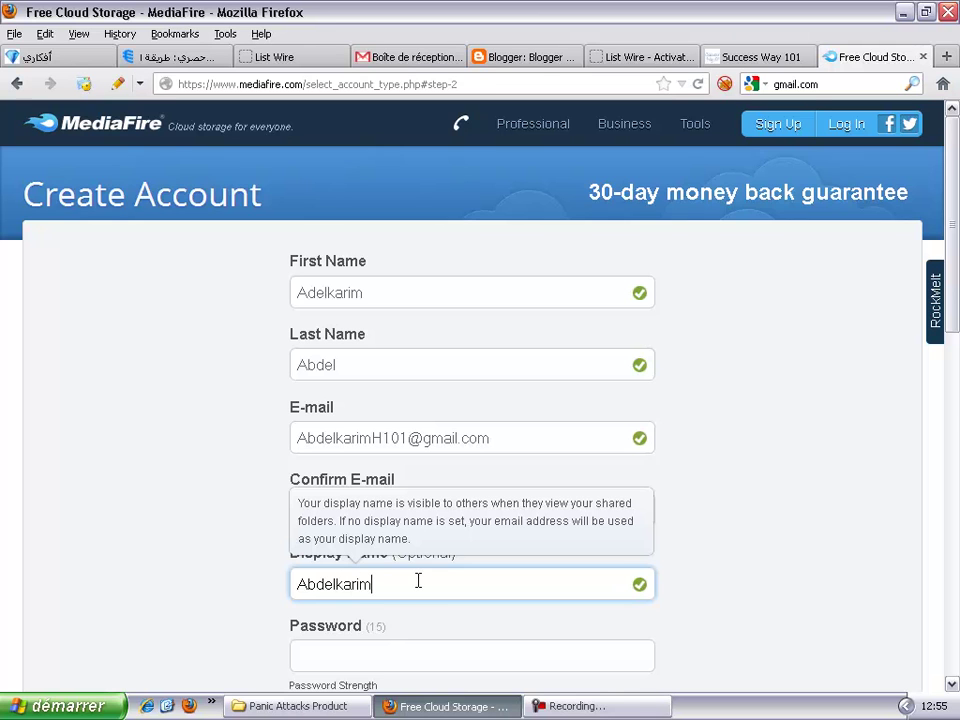
pyautogui.scroll(-3, 405, 565)
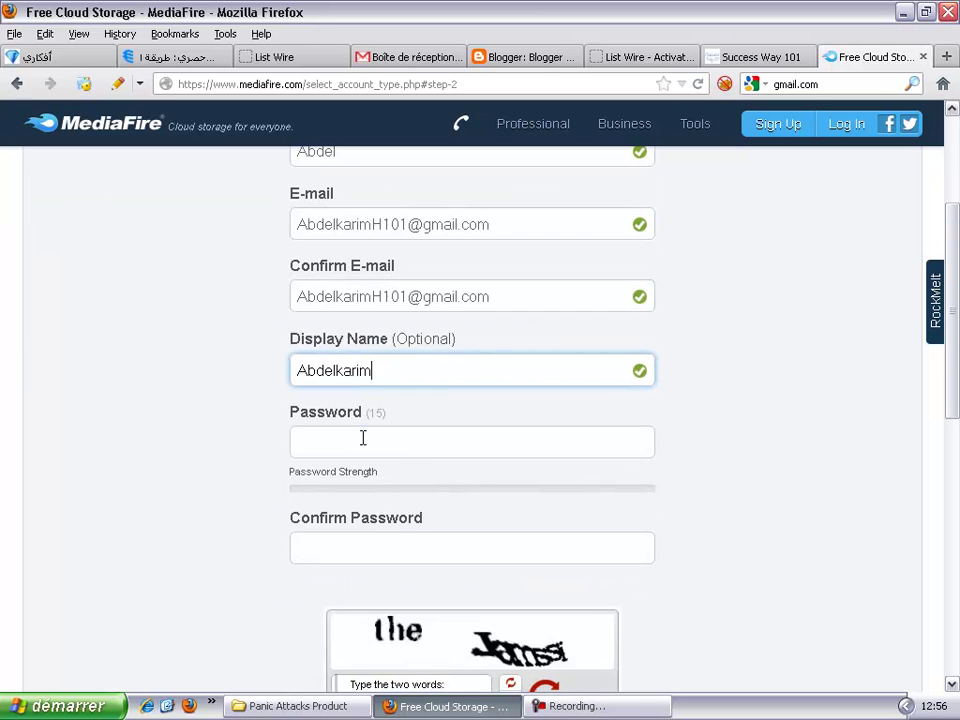
# Step: Type the account password and retype it in Confirm Password
pyautogui.click(362, 437)
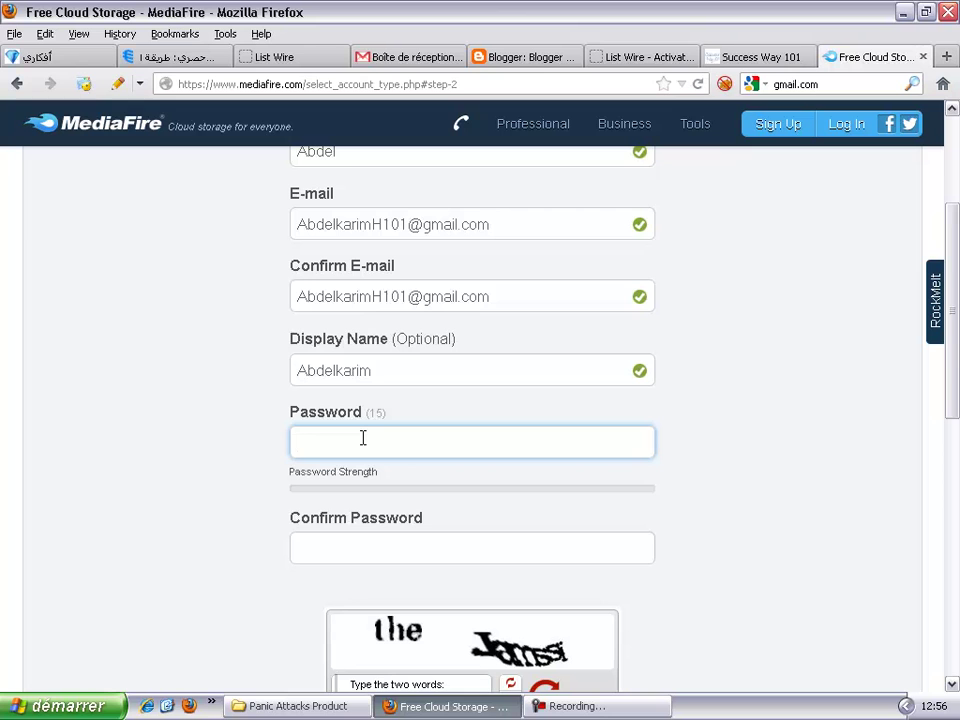
pyautogui.write('•••••')
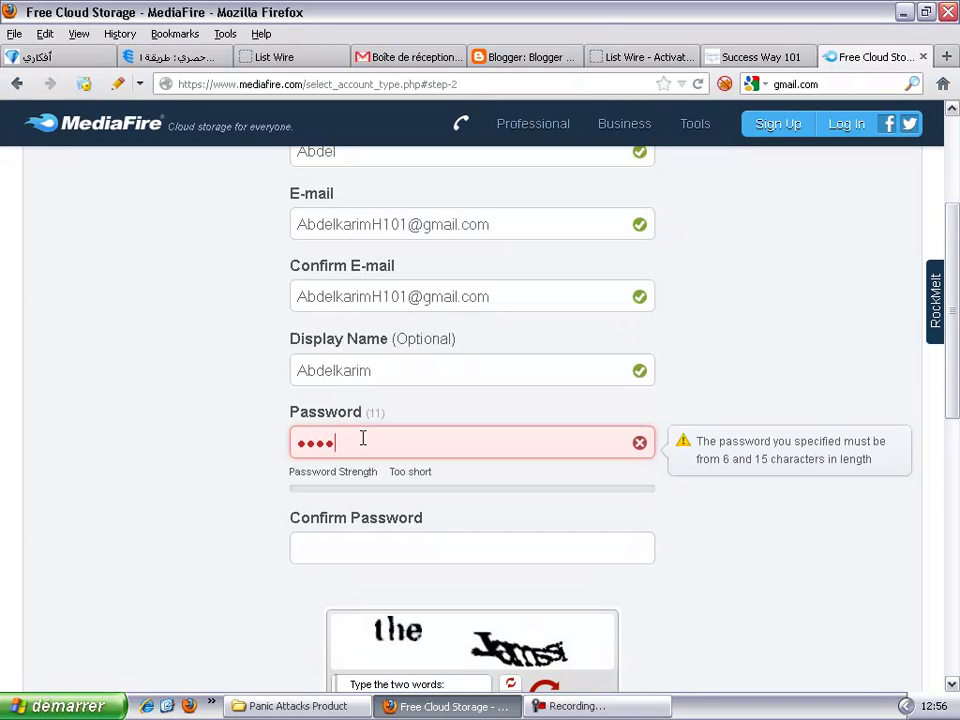
pyautogui.write('•')
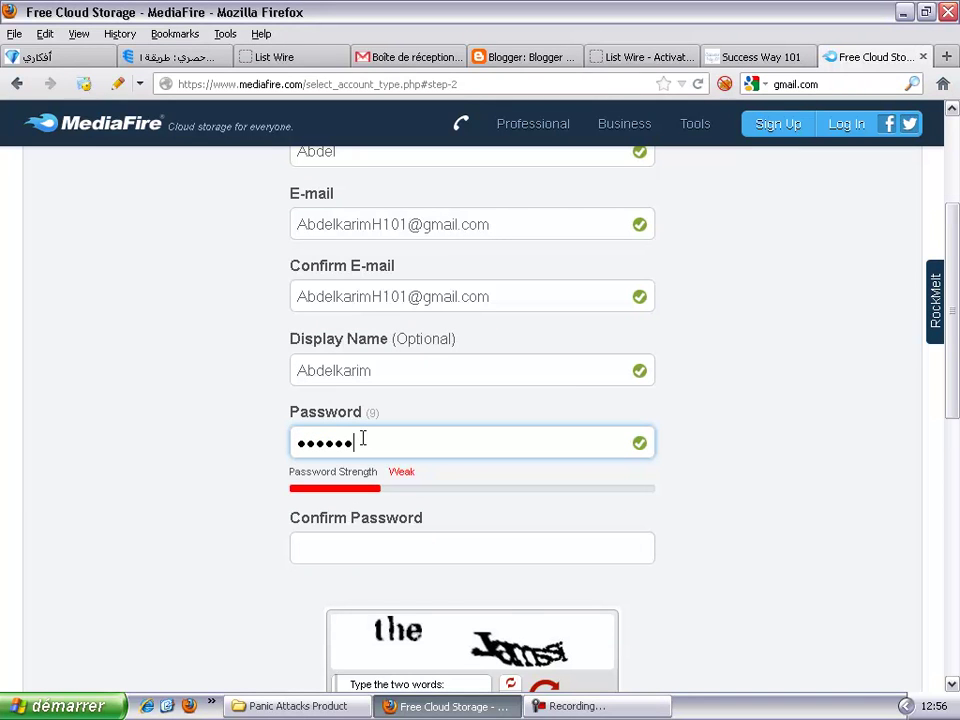
pyautogui.write('•••')
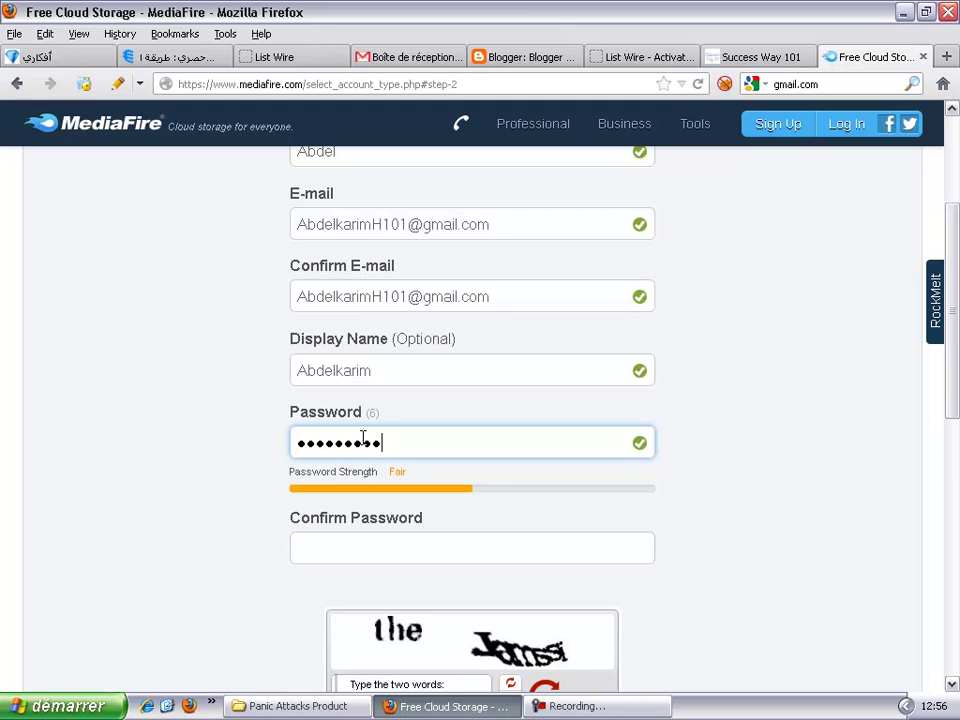
pyautogui.write('•••')
pyautogui.click(349, 533)
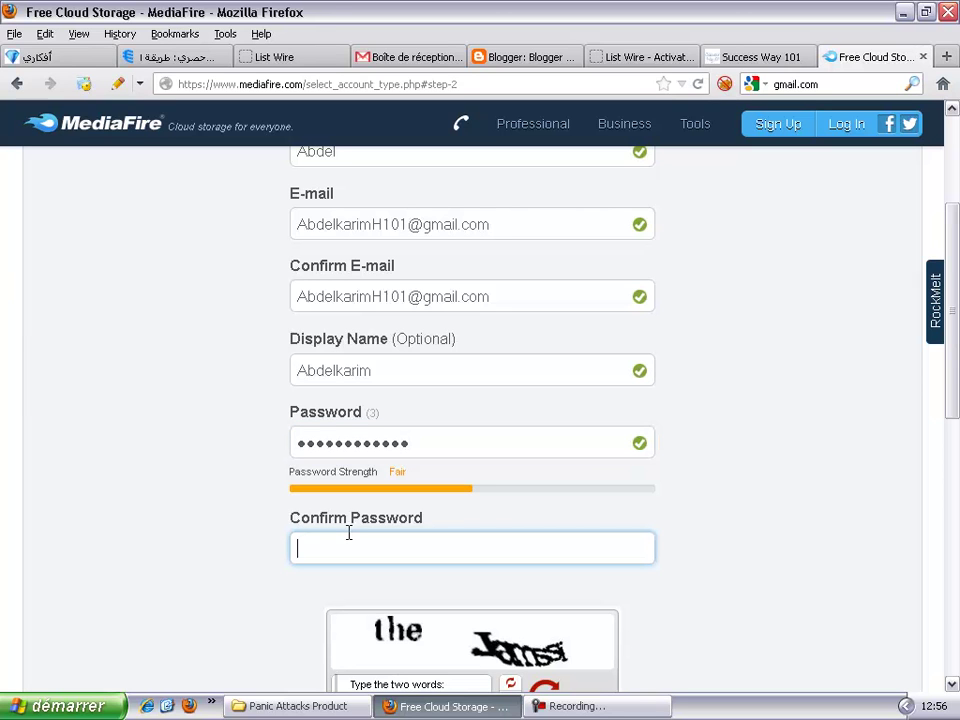
pyautogui.write('••••••••••••')
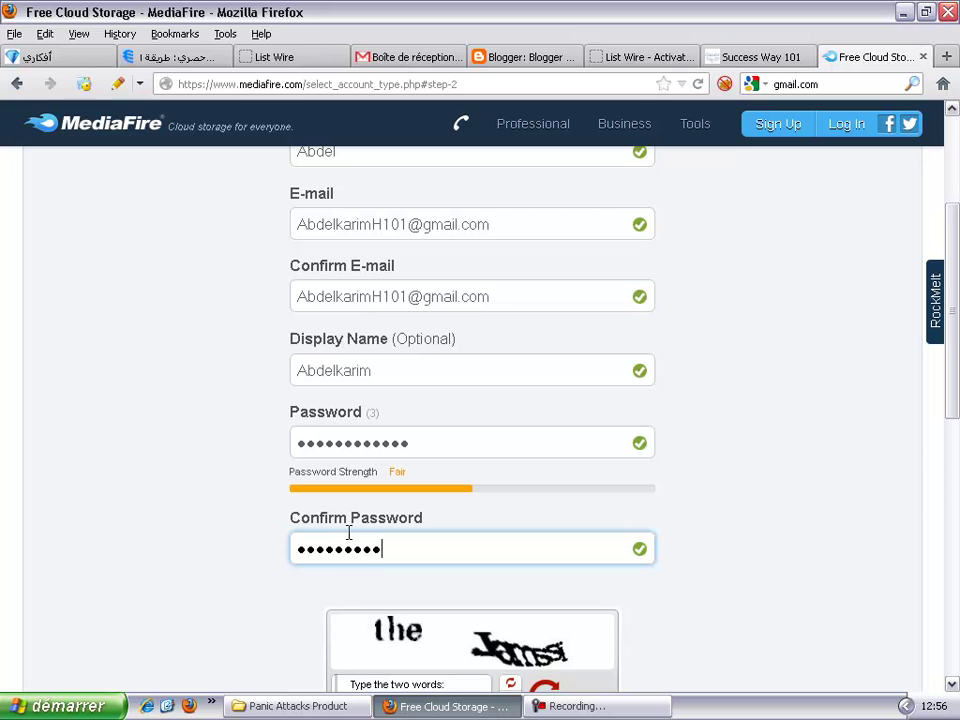
pyautogui.write('•')
# Step: Answer the reCAPTCHA words and submit with Create Account & Continue
pyautogui.scroll(-4, 357, 537)
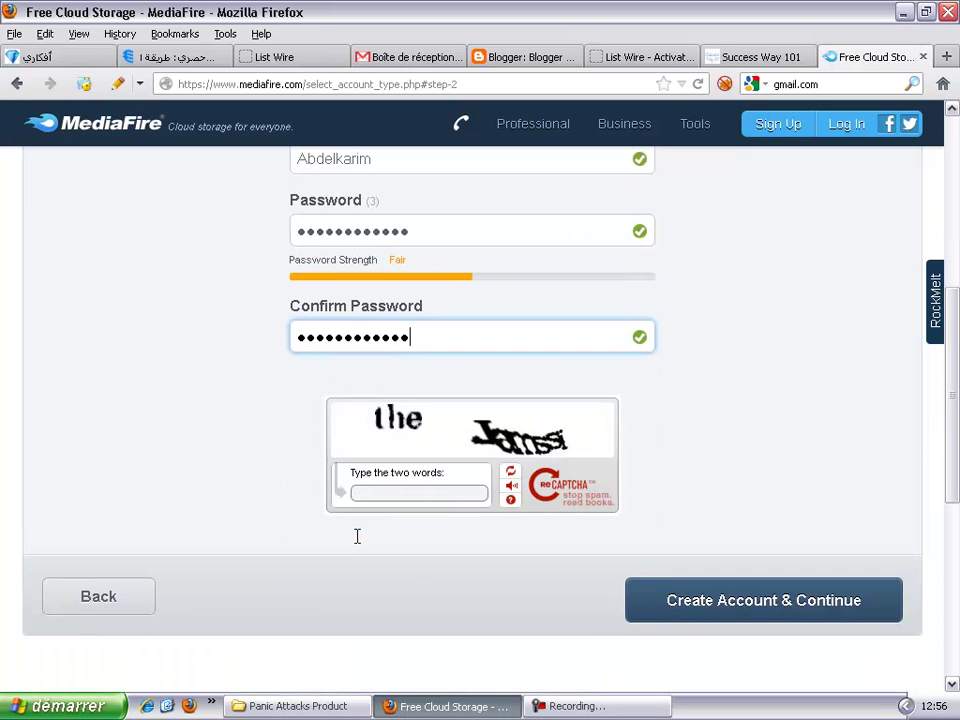
pyautogui.click(453, 492)
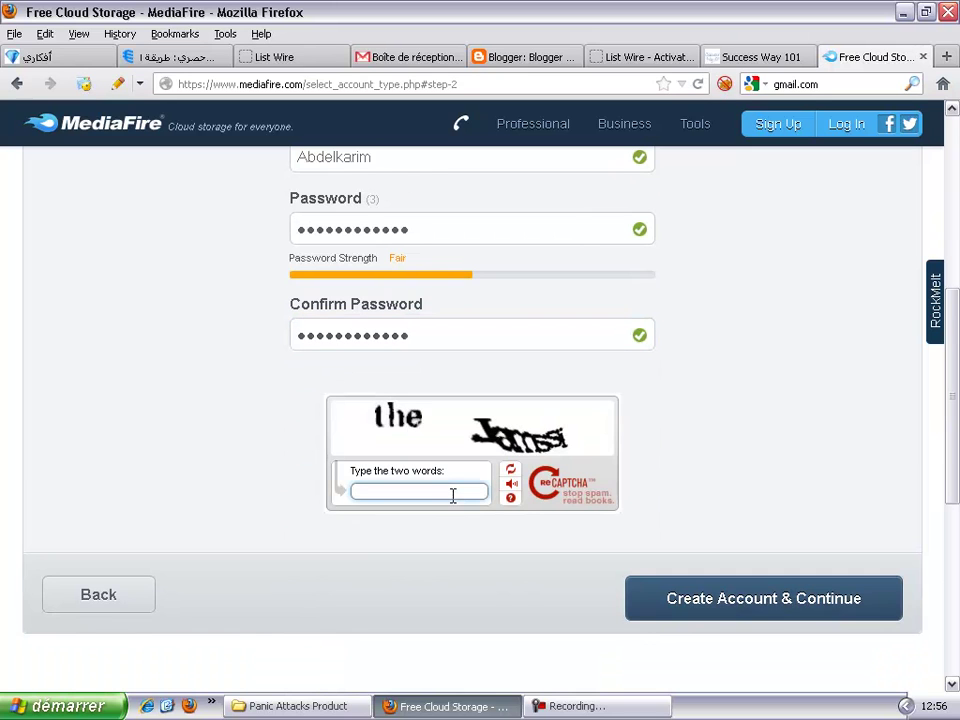
pyautogui.write('the Jamssi')
pyautogui.click(767, 610)
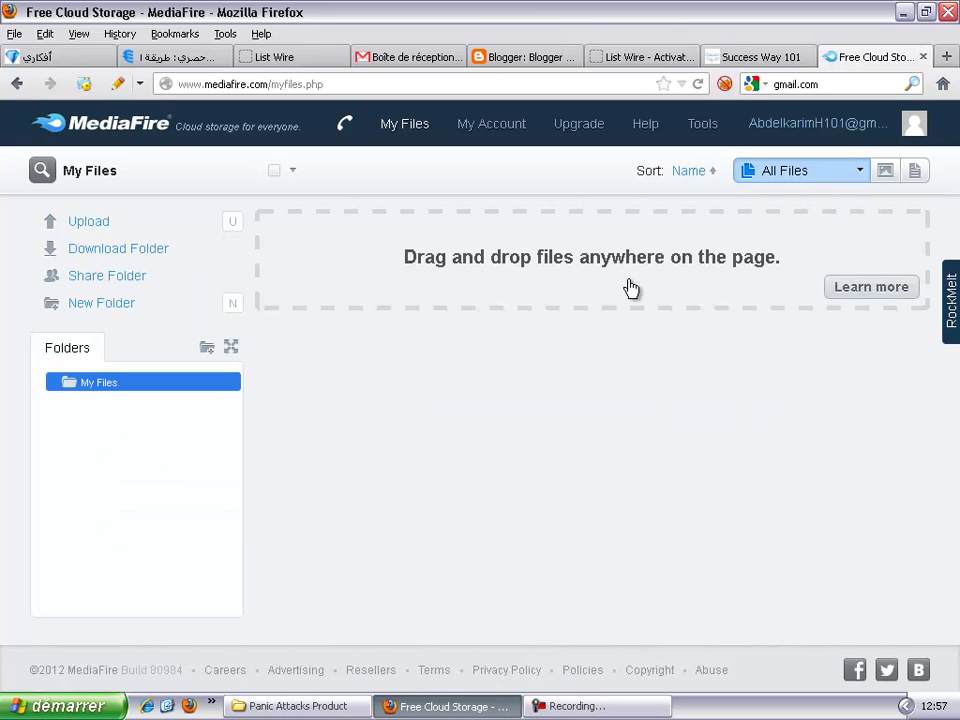
# Step: Open the Upload dialog on My Files, glance at Gmail, and return to MediaFire
pyautogui.click(87, 228)
pyautogui.click(393, 57)
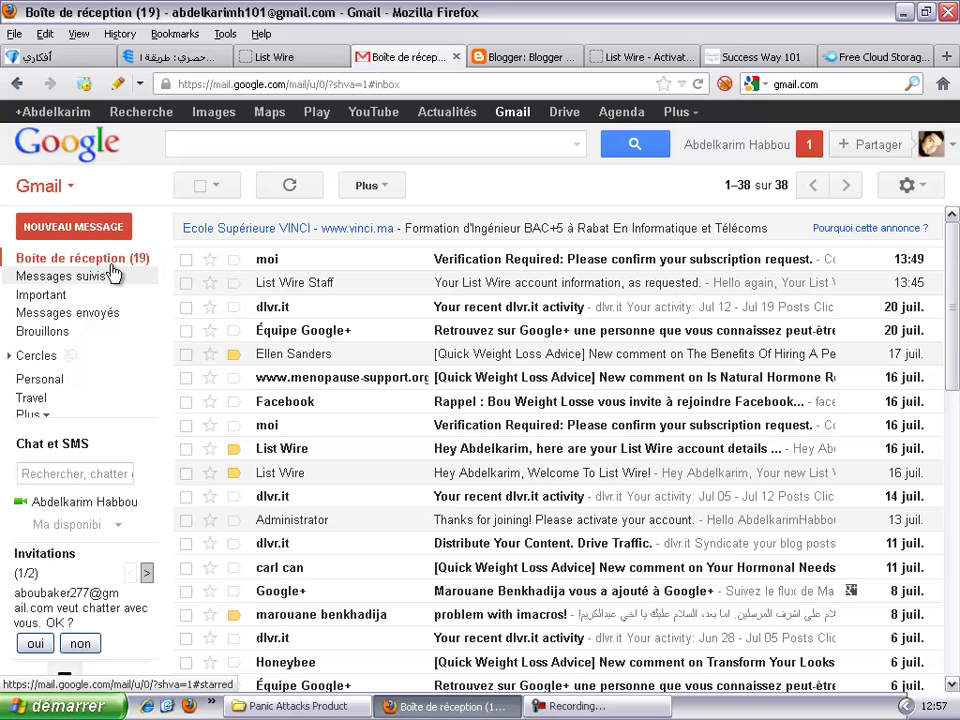
pyautogui.click(862, 56)
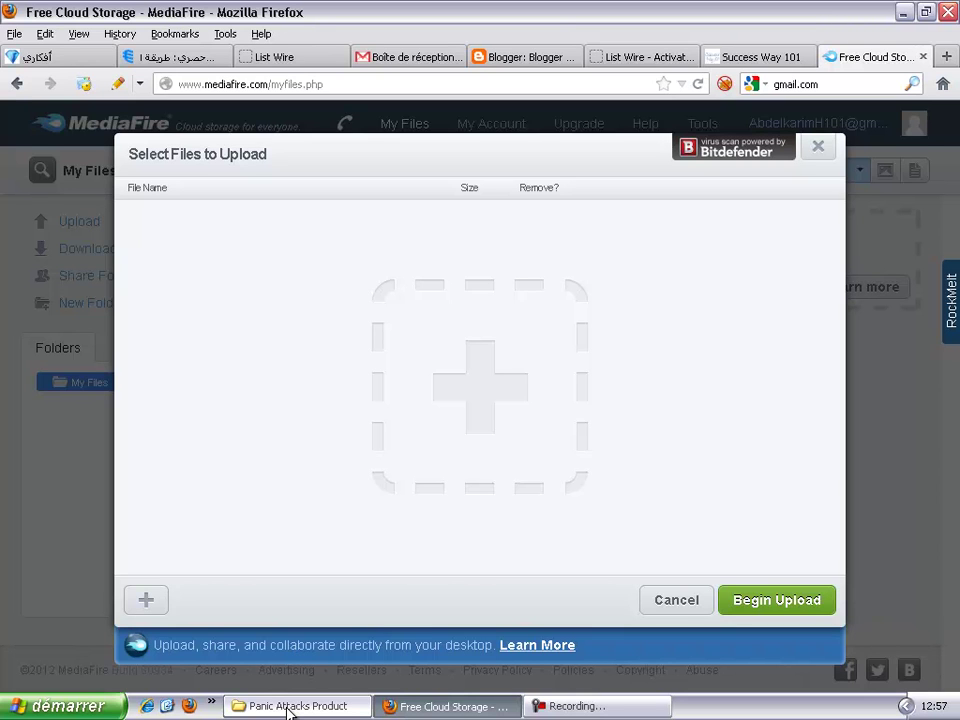
# Step: Create a new folder named 'Pannic Attacks Ebook' inside Panic Attacks Product
pyautogui.click(290, 706)
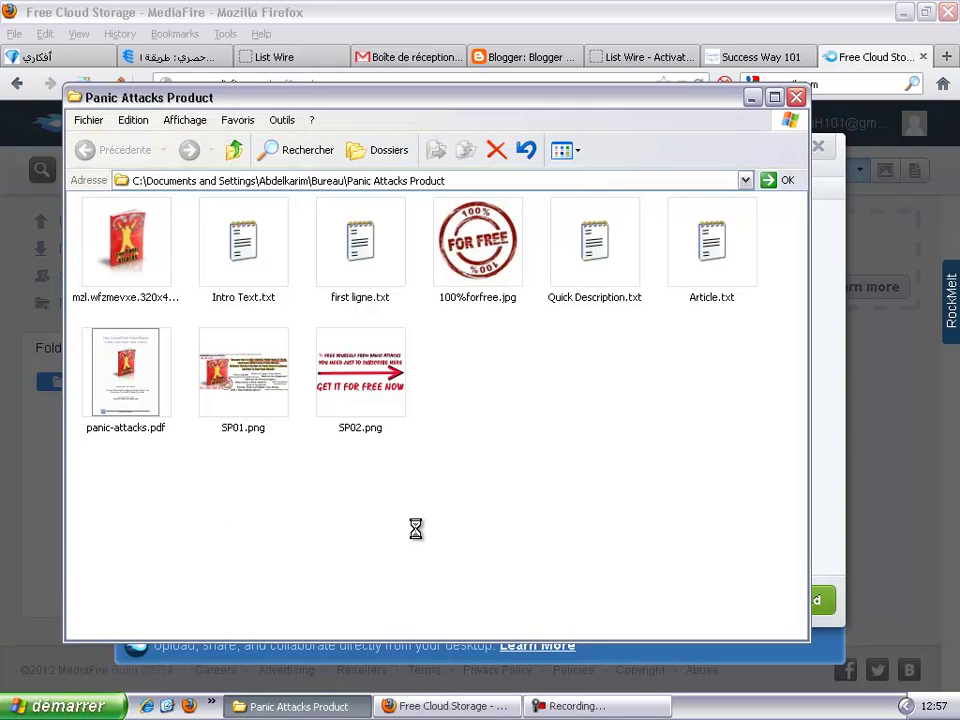
pyautogui.rightClick(483, 478)
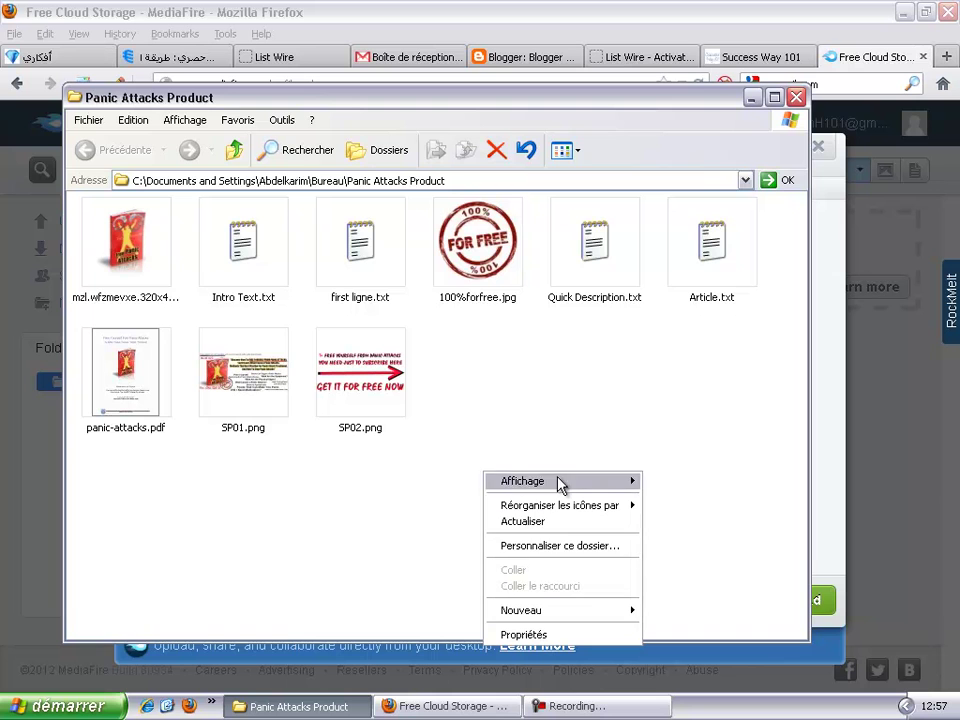
pyautogui.moveTo(593, 612)
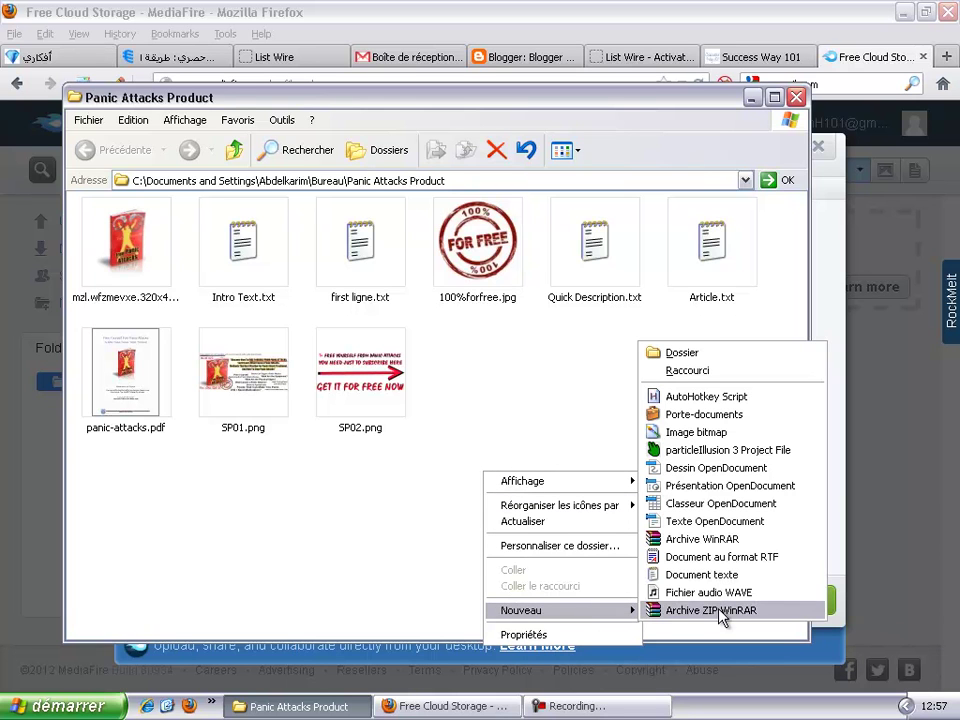
pyautogui.click(684, 353)
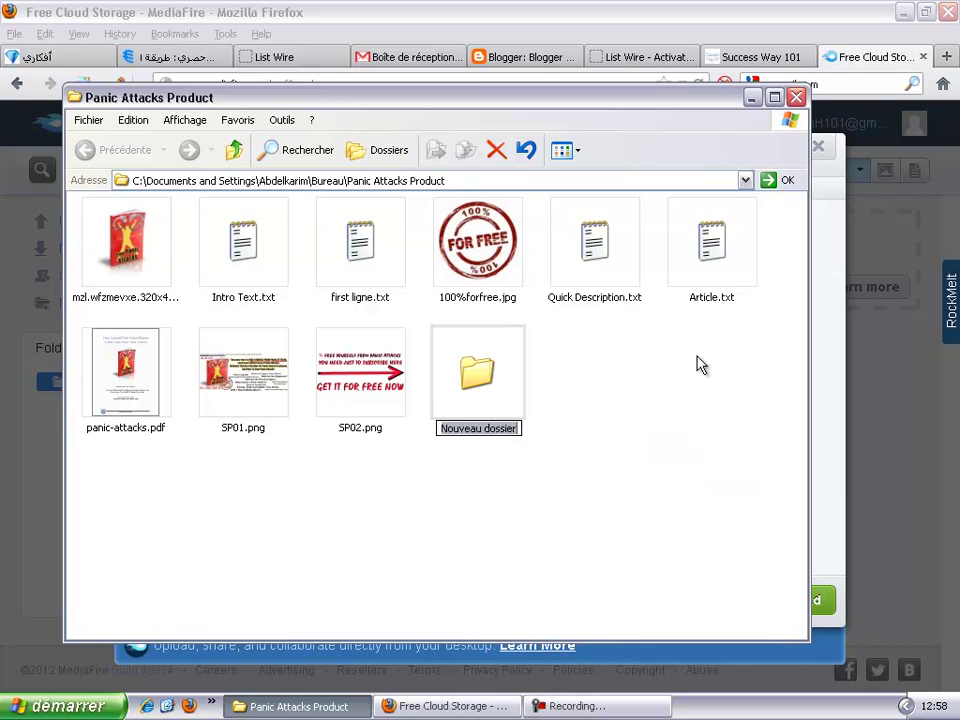
pyautogui.write('Pa')
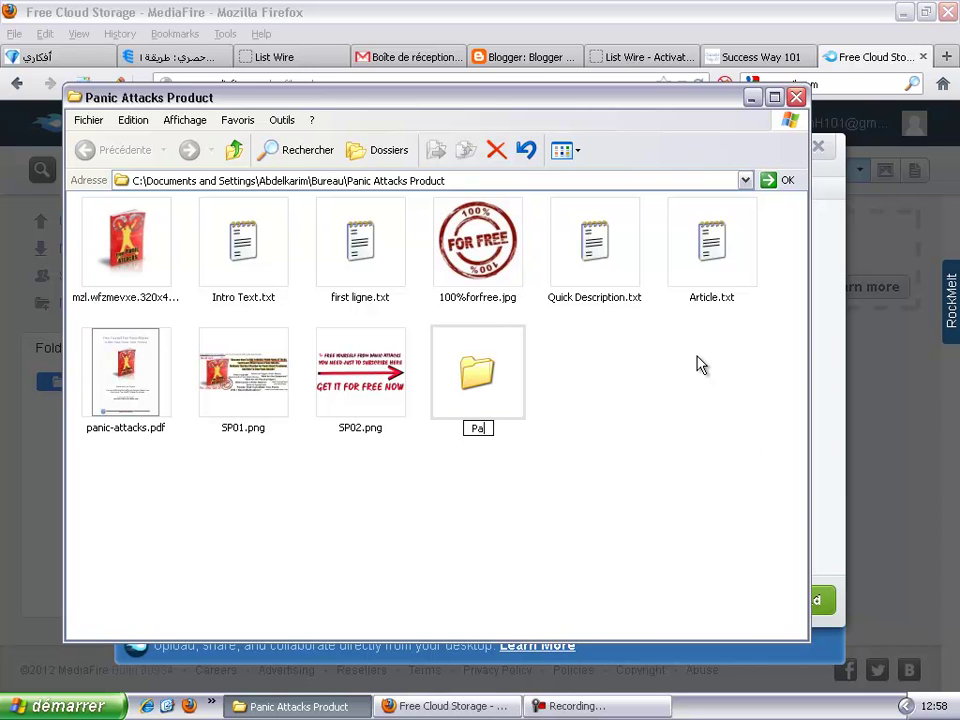
pyautogui.write('nnic Attacks')
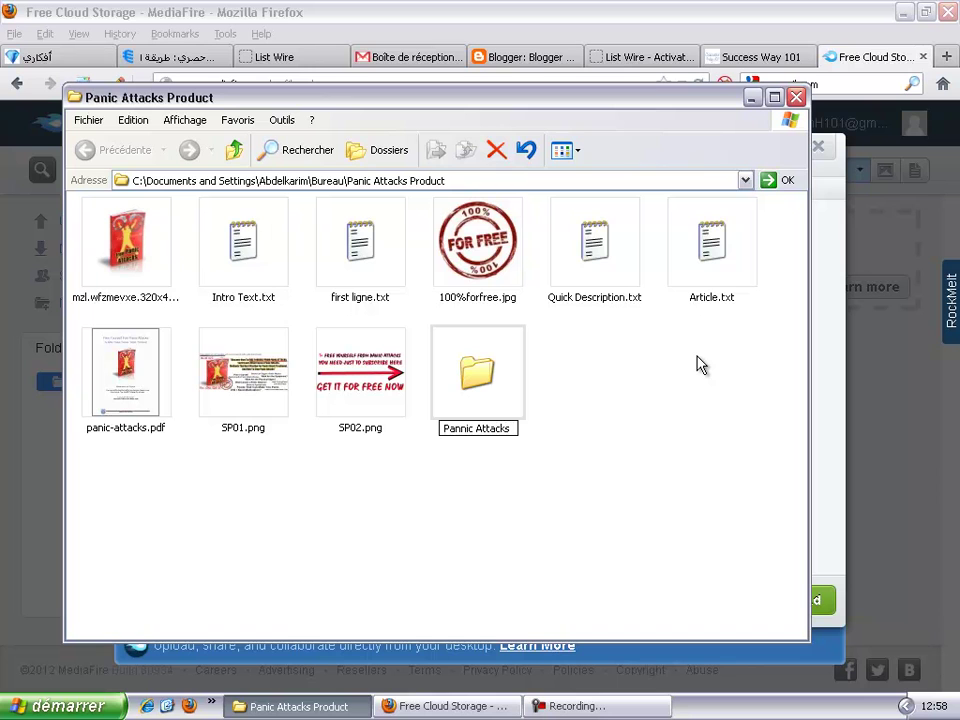
pyautogui.write(' Ebook')
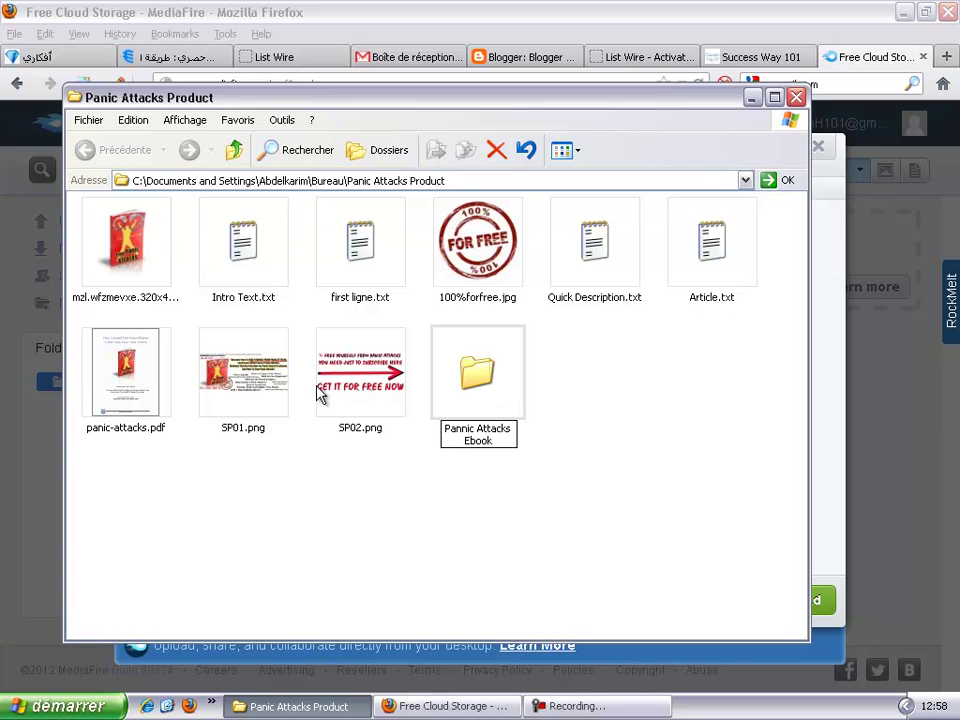
pyautogui.click(488, 368)
pyautogui.click(144, 364)
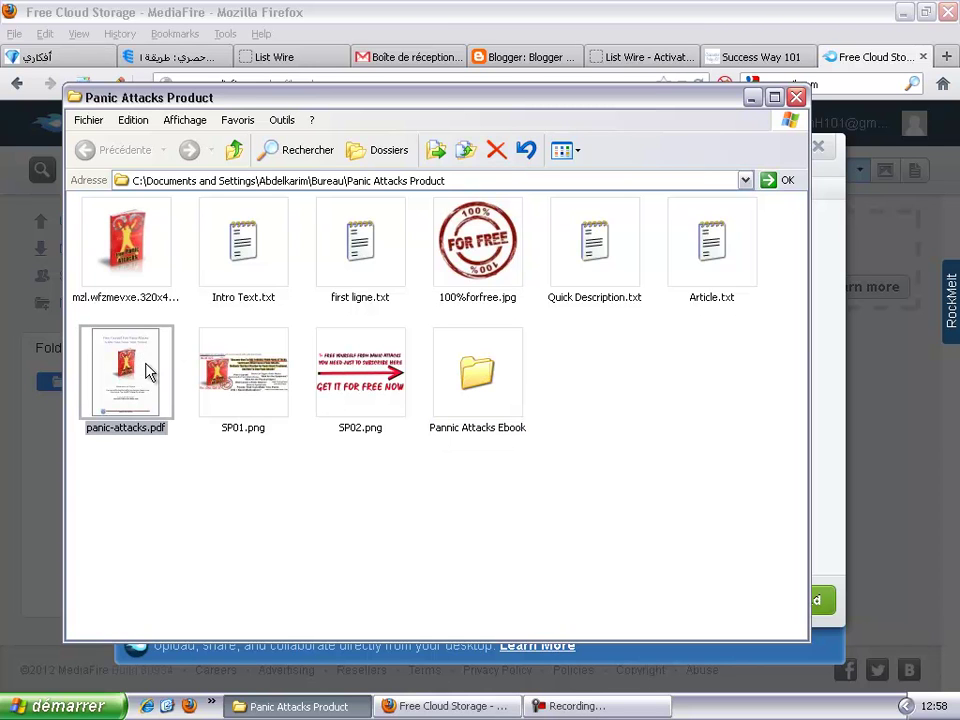
# Step: Copy panic-attacks.pdf into the Pannic Attacks Ebook folder, then navigate back
pyautogui.rightClick(146, 371)
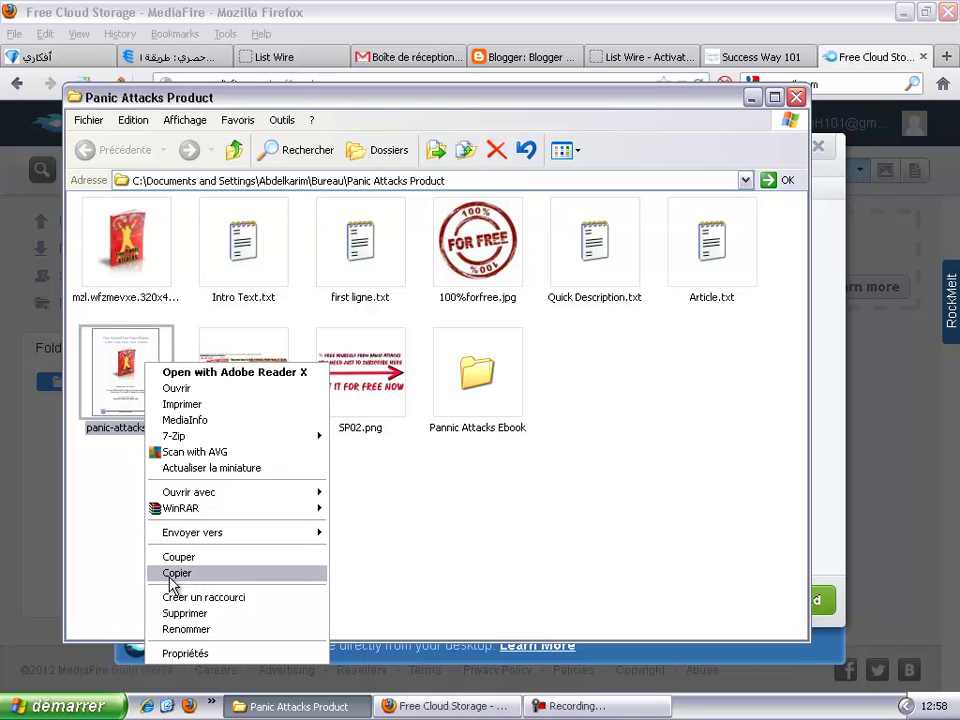
pyautogui.click(172, 577)
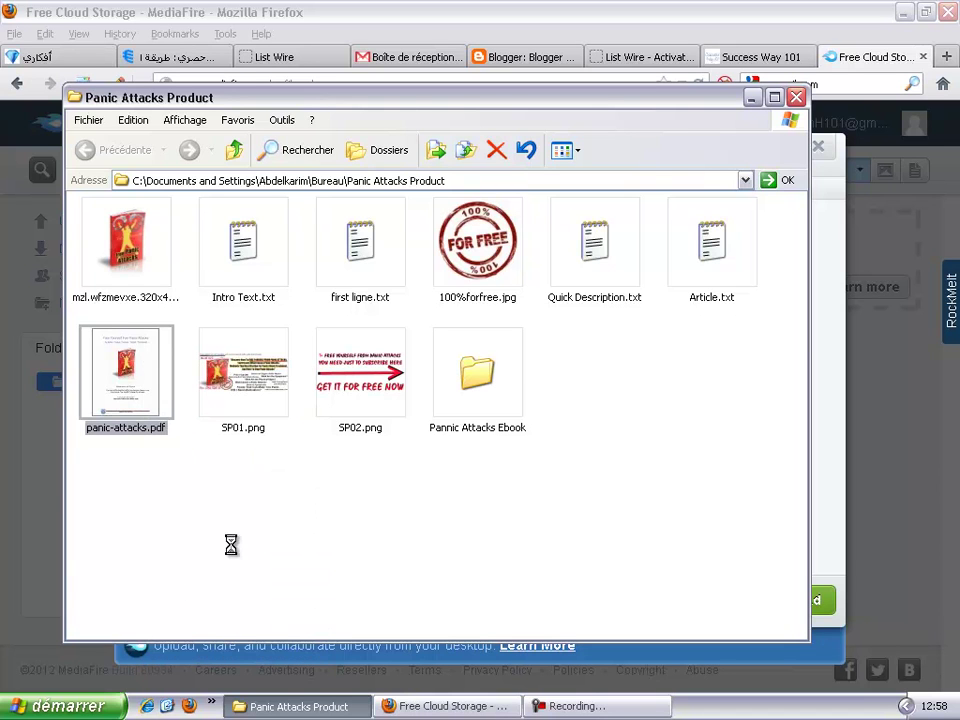
pyautogui.click(510, 376)
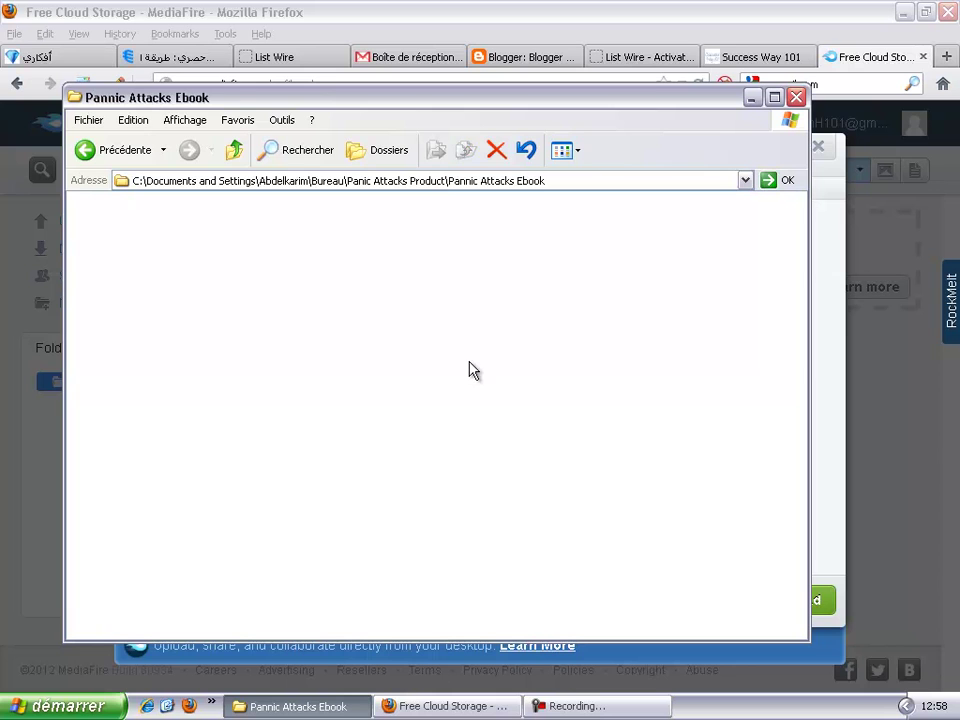
pyautogui.rightClick(470, 362)
pyautogui.click(495, 459)
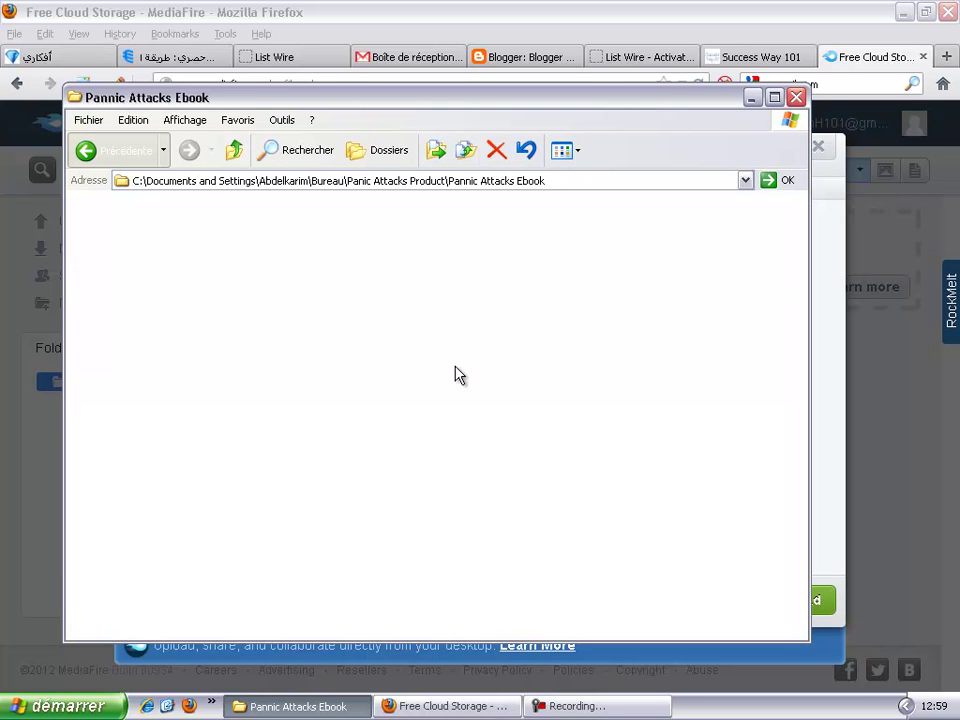
pyautogui.hotkey('alt', 'Left')
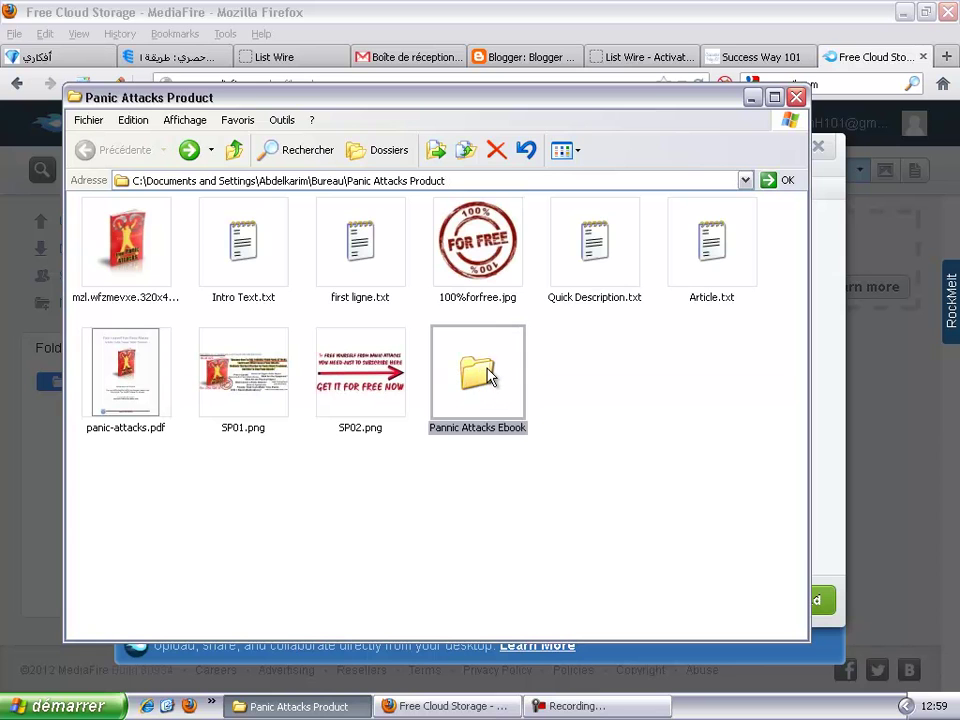
# Step: Compress the Pannic Attacks Ebook folder into Pannic Attacks Ebook.rar with WinRAR and select the archive
pyautogui.rightClick(489, 374)
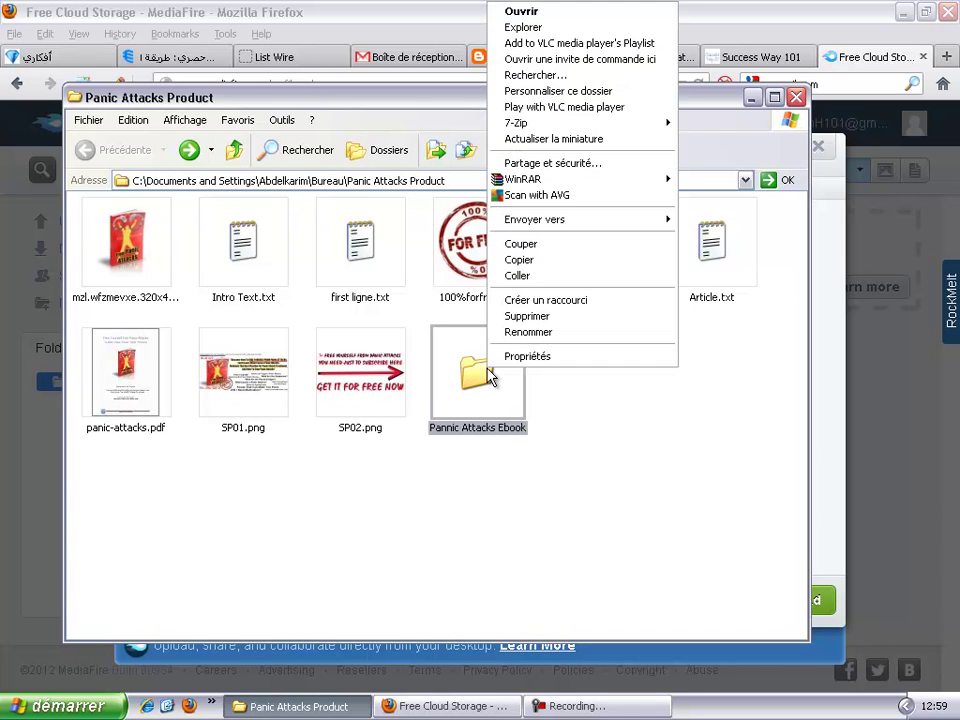
pyautogui.moveTo(620, 180)
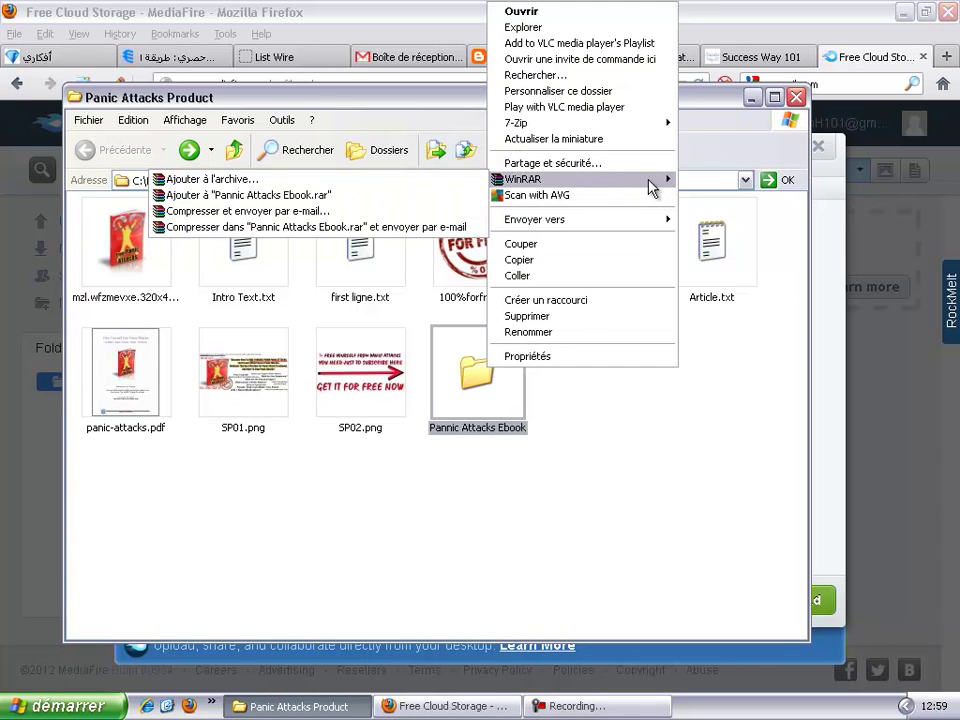
pyautogui.click(386, 195)
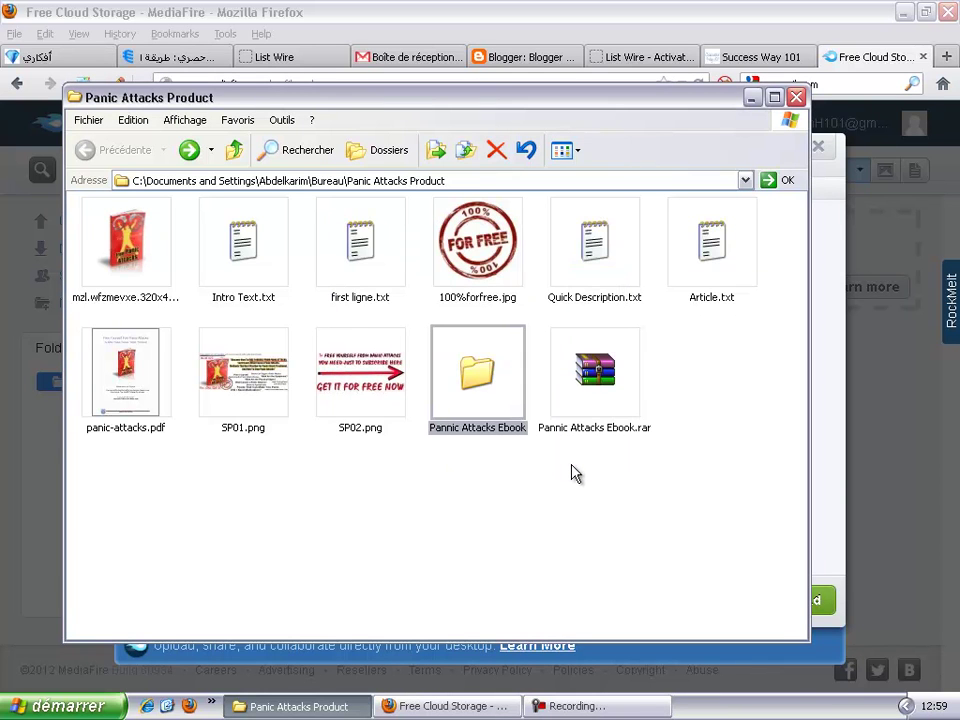
pyautogui.click(716, 373)
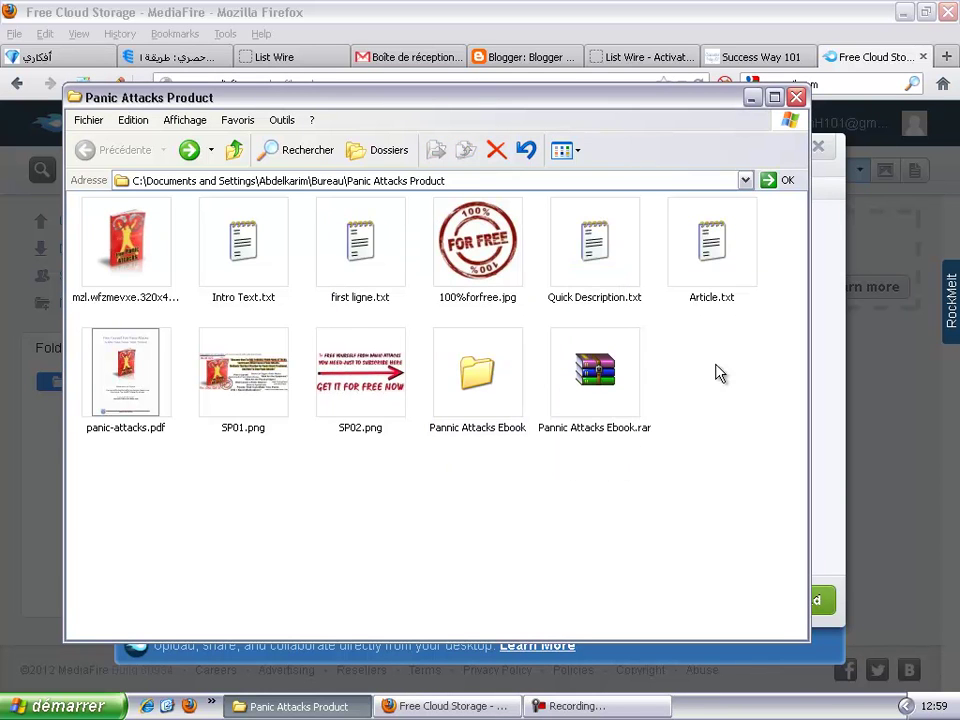
pyautogui.click(577, 401)
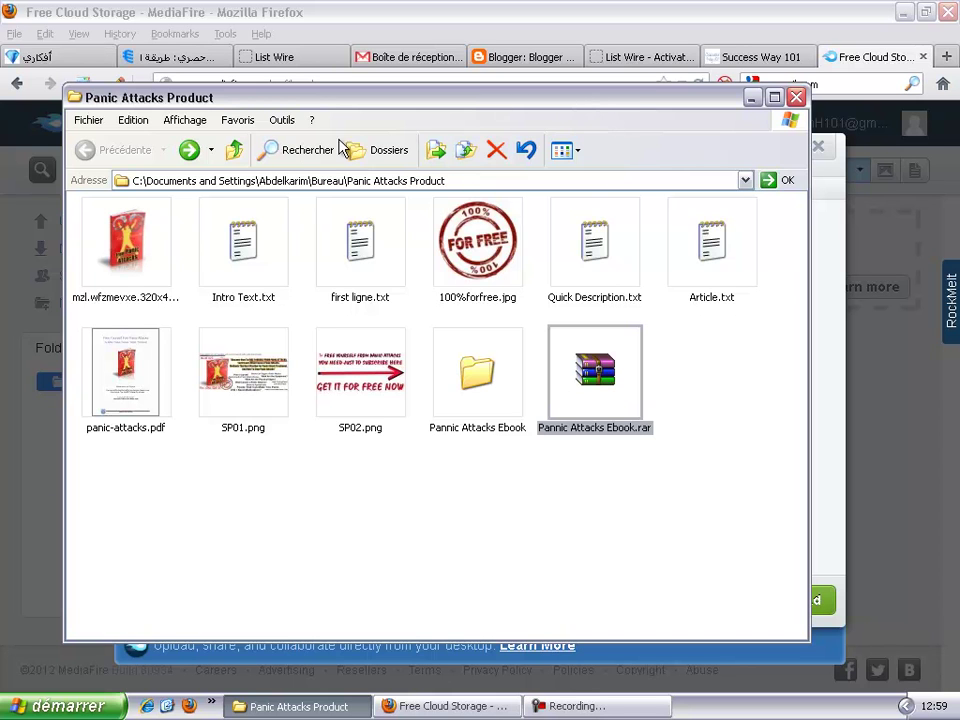
# Step: Queue Pannic Attacks Ebook.rar (467.87KB) in MediaFire's upload window and minimize the project folder
pyautogui.moveTo(620, 97); pyautogui.dragTo(244, 151)
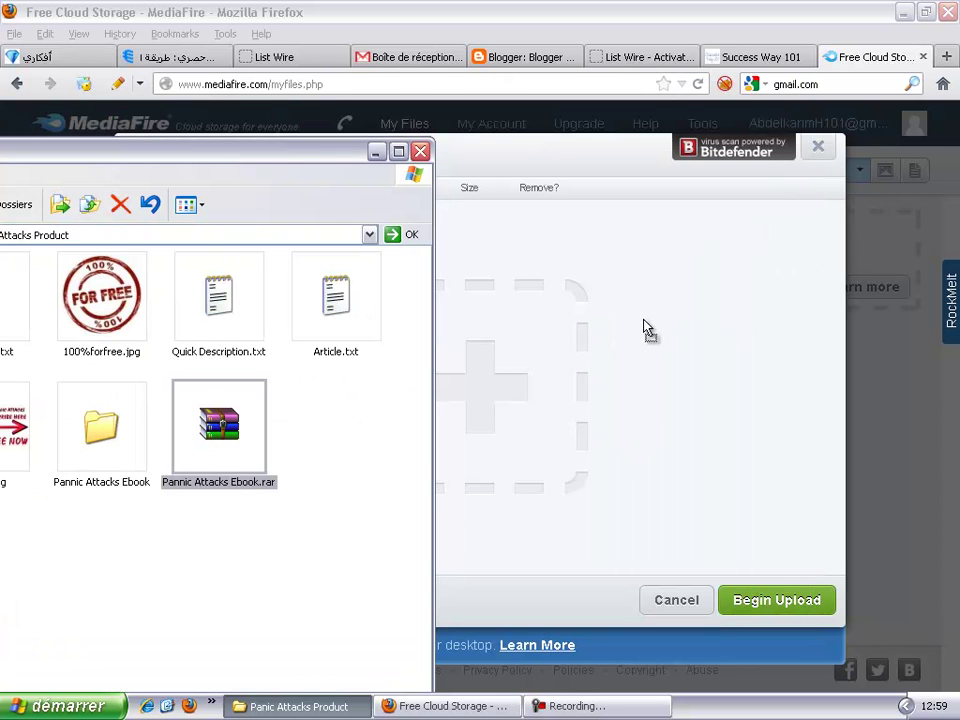
pyautogui.moveTo(675, 348); pyautogui.dragTo(720, 336)
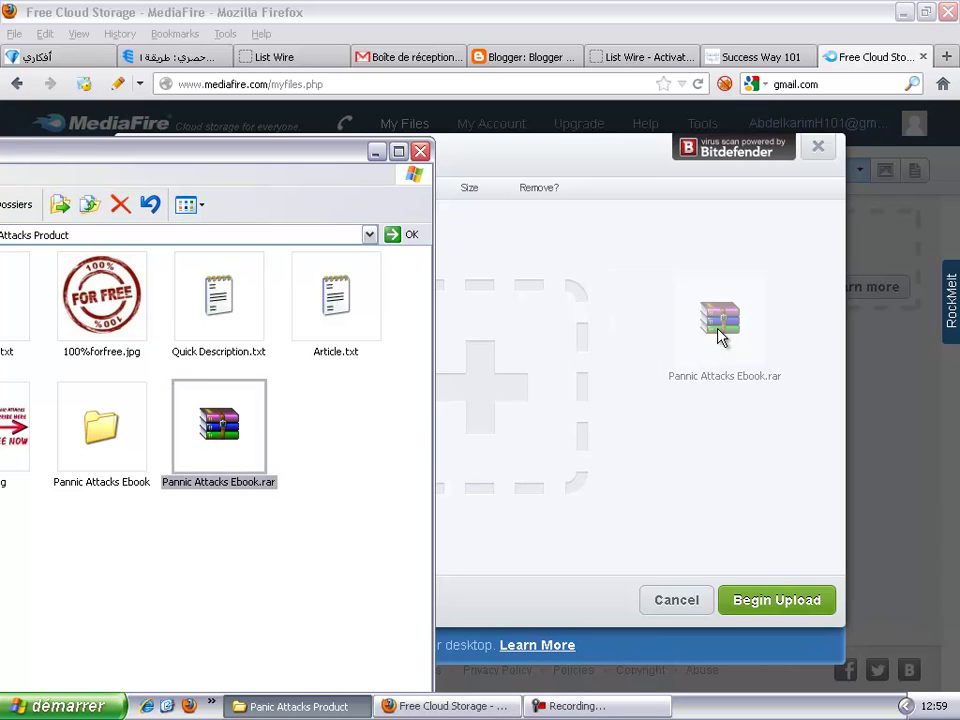
pyautogui.moveTo(720, 337); pyautogui.dragTo(690, 325)
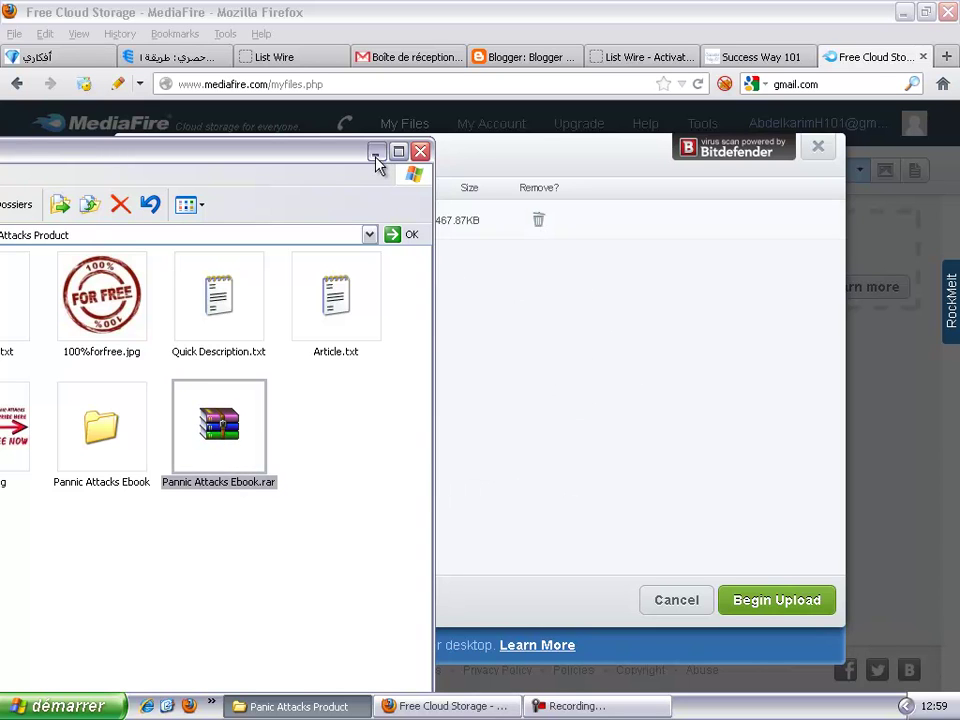
pyautogui.click(376, 153)
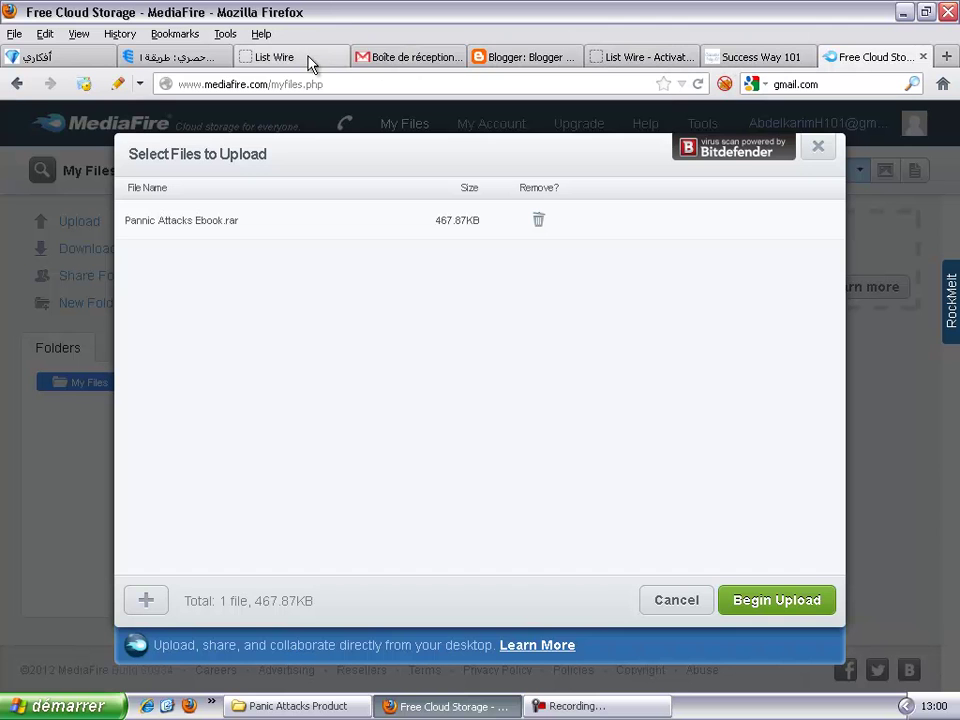
# Step: Open Gmail's 'MediaFire Email Verification' message and follow its email validation link
pyautogui.click(388, 57)
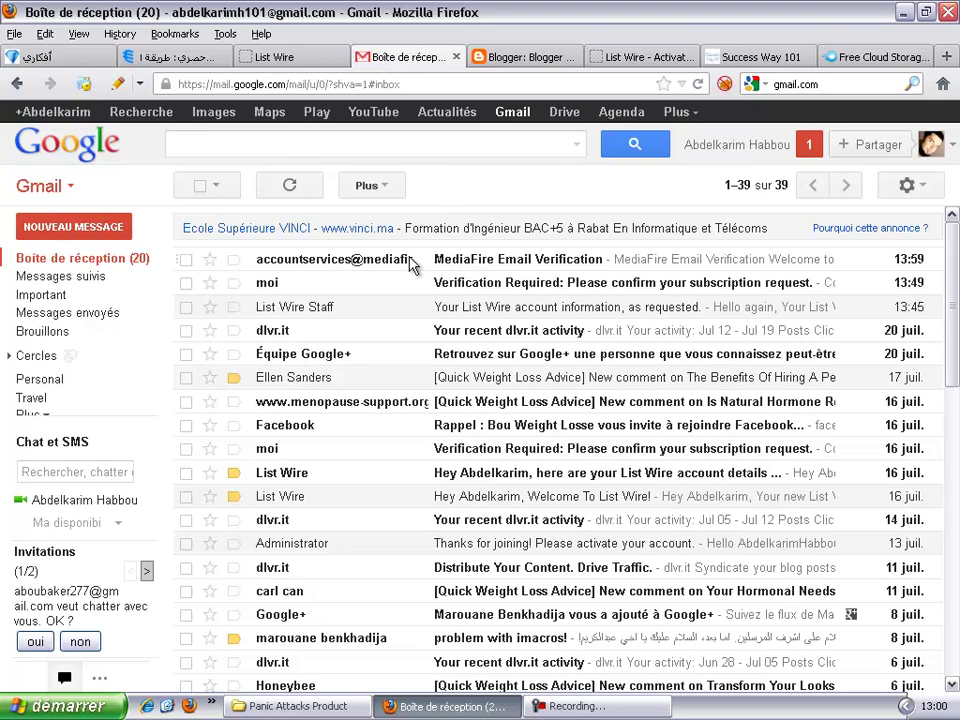
pyautogui.click(376, 262)
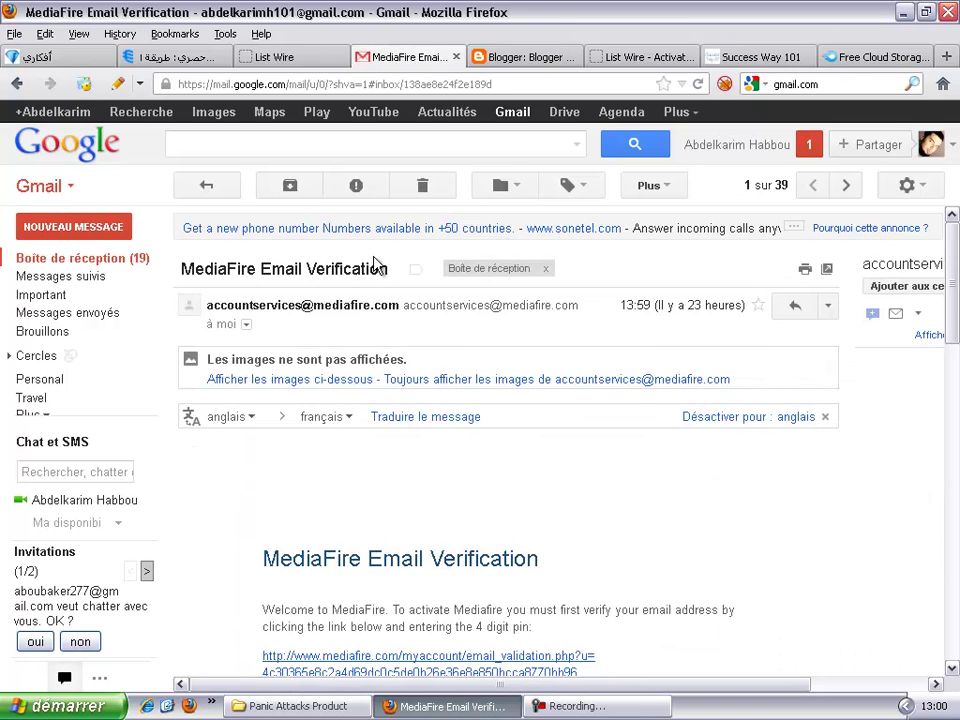
pyautogui.scroll(-1, 563, 483)
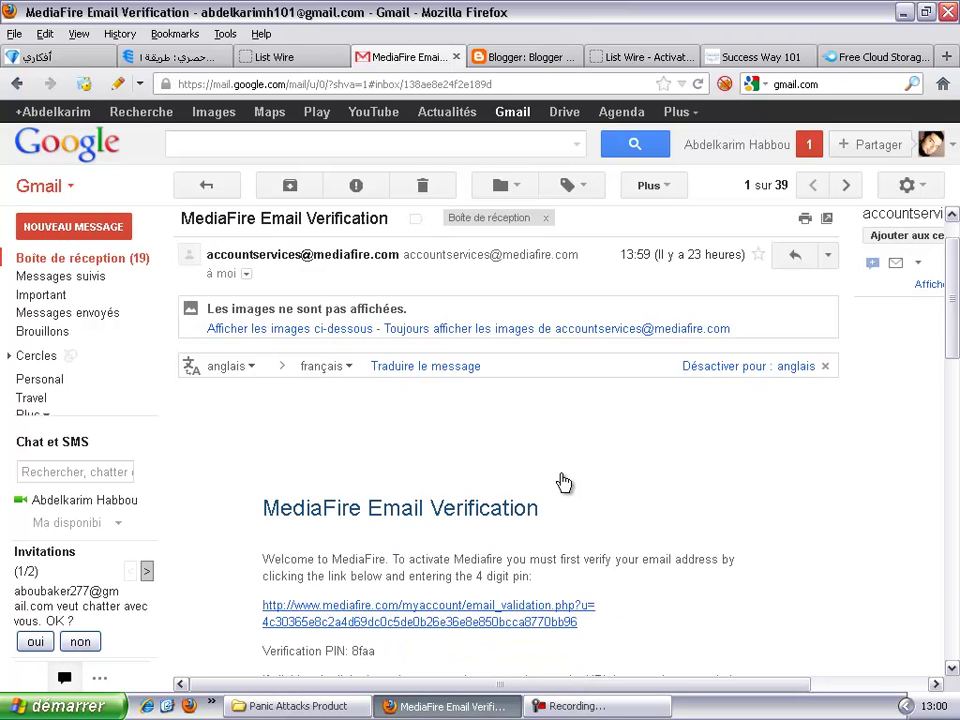
pyautogui.scroll(-1, 460, 590)
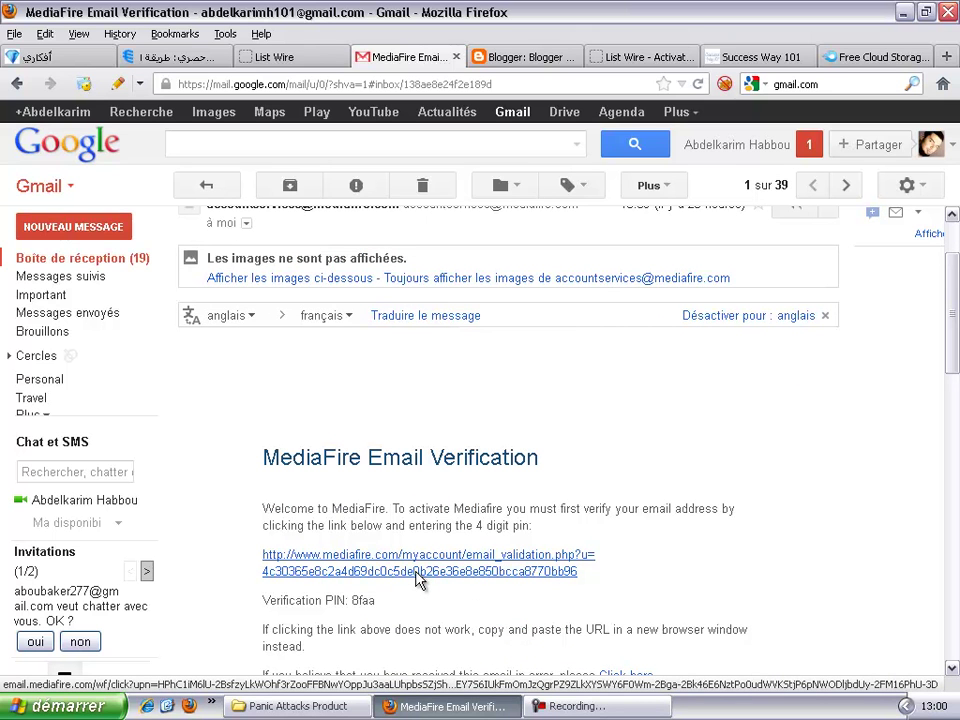
pyautogui.click(418, 580)
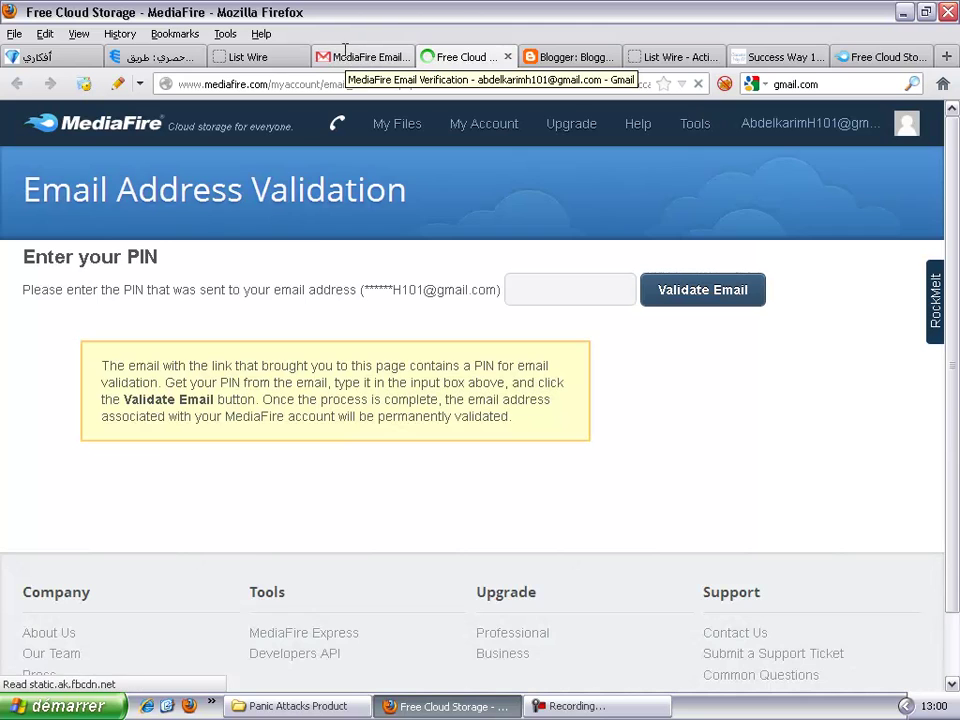
# Step: Copy the verification PIN from the MediaFire email in Gmail
pyautogui.click(345, 54)
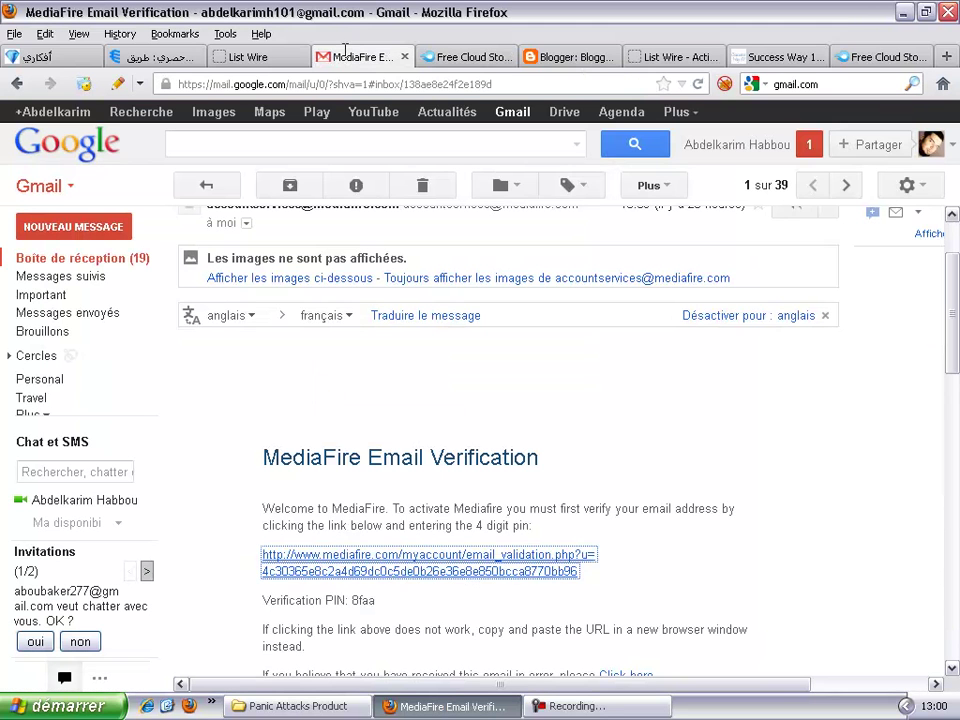
pyautogui.moveTo(370, 600); pyautogui.dragTo(358, 600)
pyautogui.click(378, 600)
pyautogui.moveTo(354, 600); pyautogui.dragTo(374, 605)
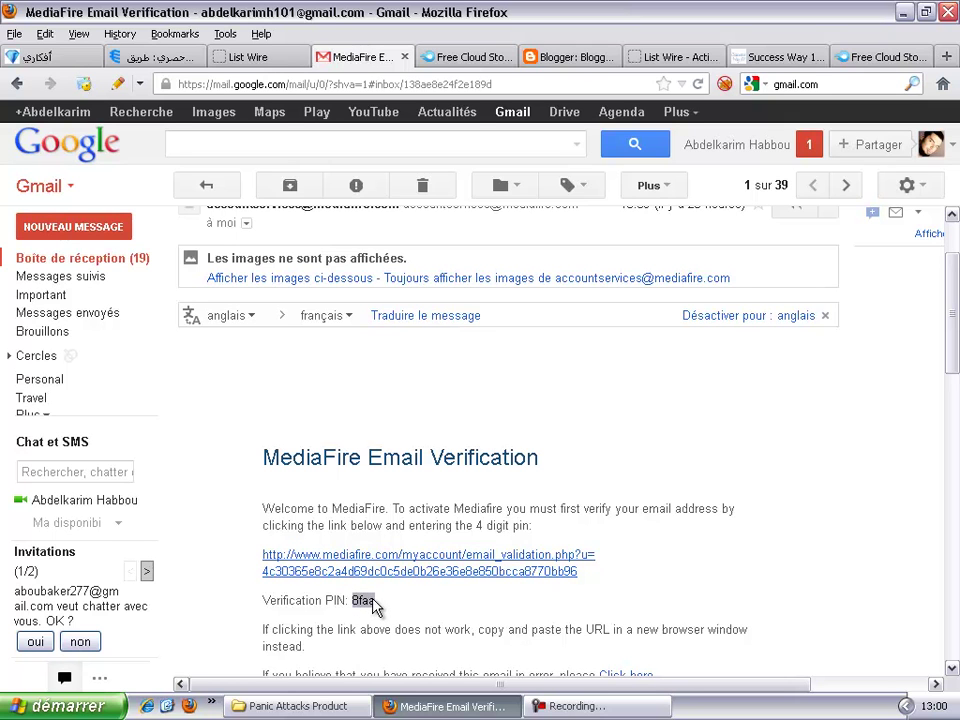
pyautogui.rightClick(372, 600)
pyautogui.click(435, 446)
# Step: Paste the PIN into MediaFire's validation field and submit Validate Email
pyautogui.click(452, 62)
pyautogui.click(589, 289)
pyautogui.rightClick(589, 287)
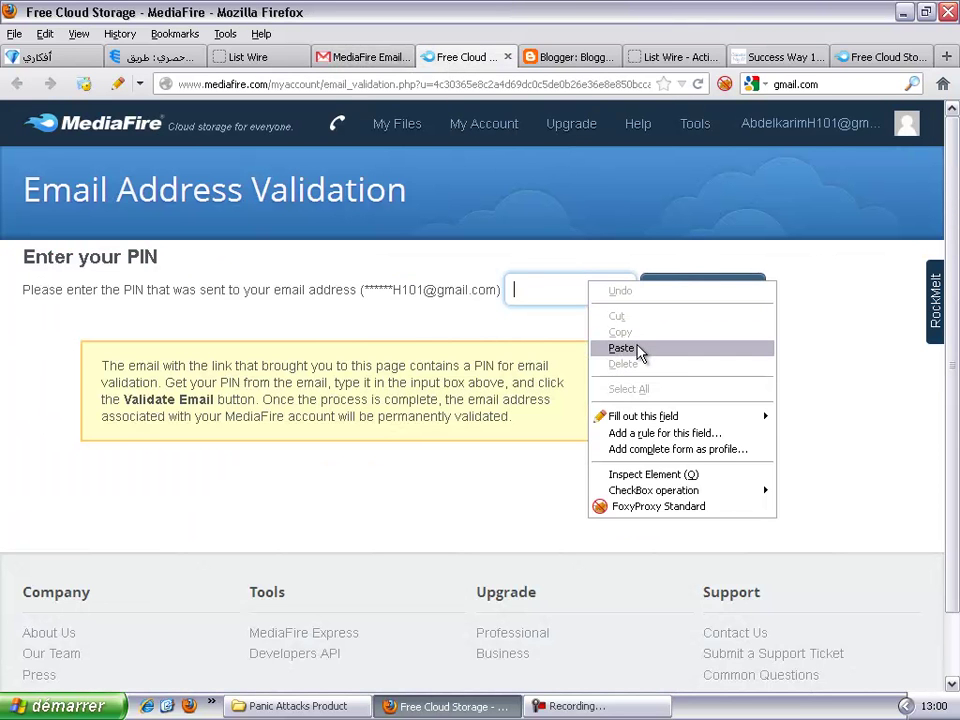
pyautogui.click(638, 352)
pyautogui.click(708, 303)
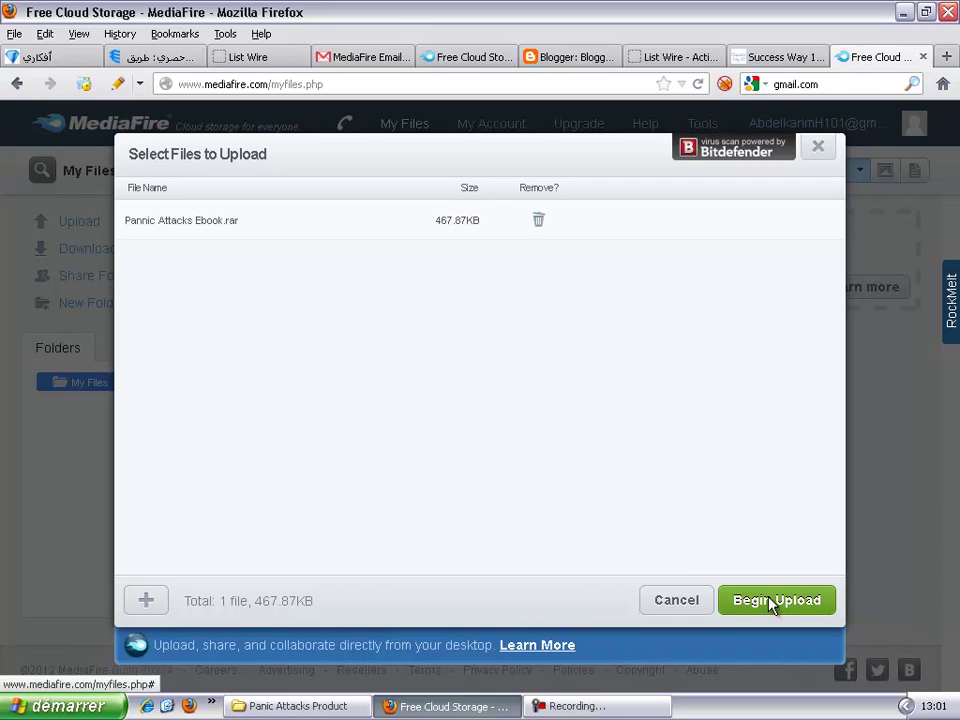
# Step: Upload the queued Pannic Attacks Ebook.rar with Begin Upload, then return to My Files
pyautogui.click(476, 58)
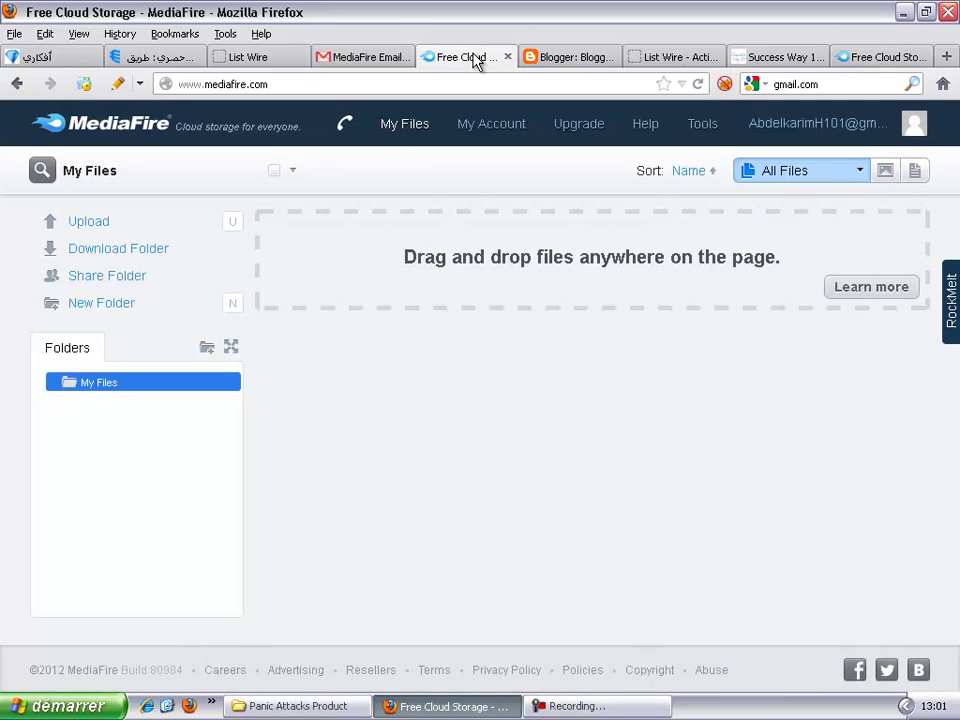
pyautogui.click(888, 58)
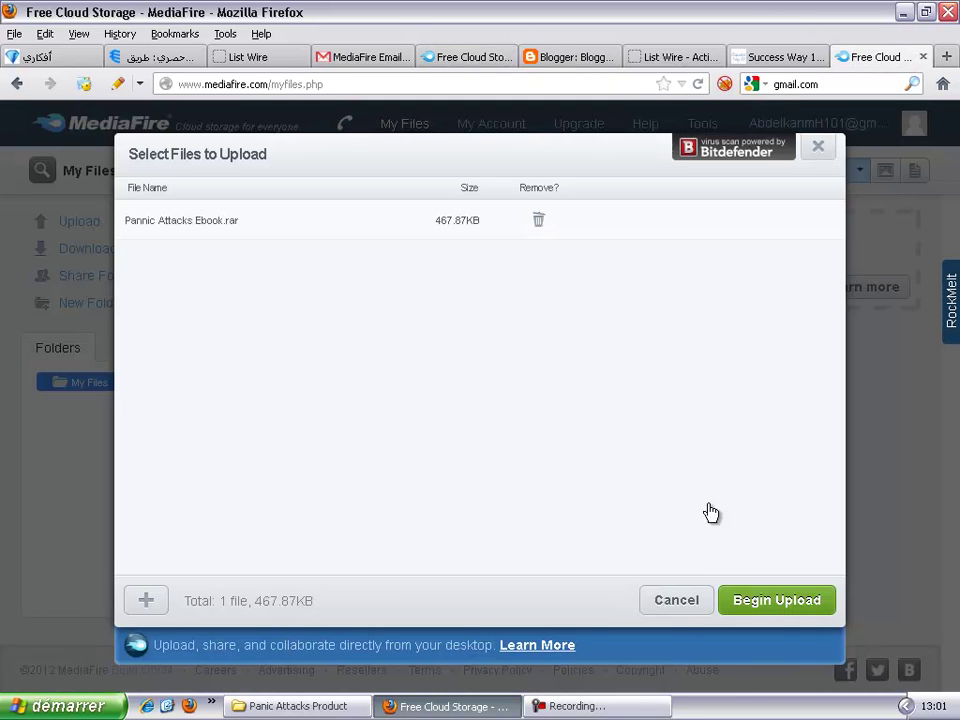
pyautogui.click(776, 602)
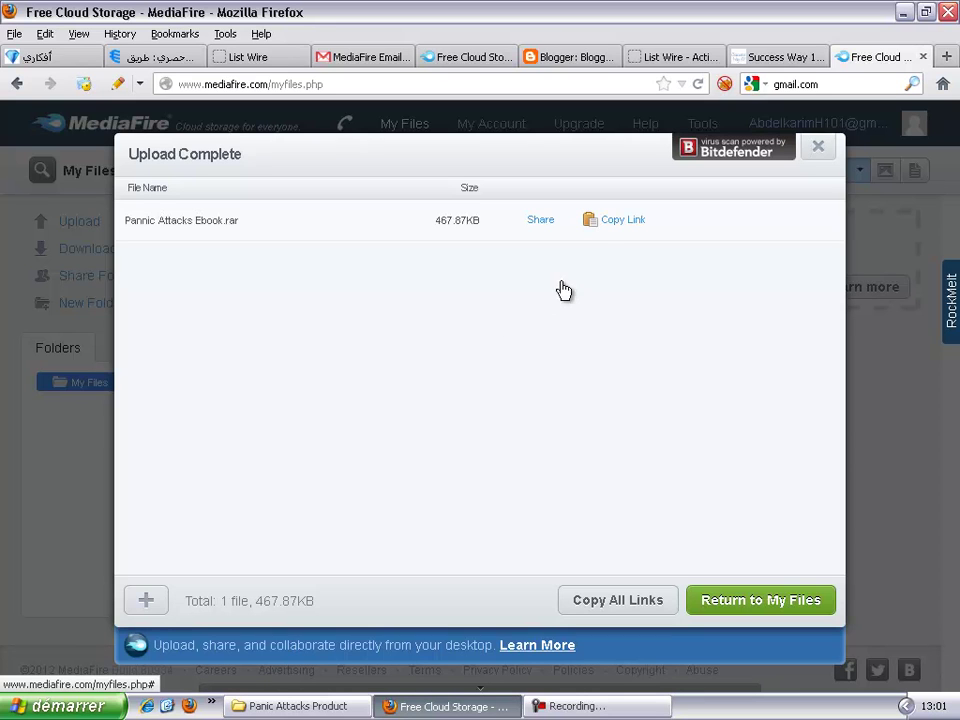
pyautogui.click(776, 608)
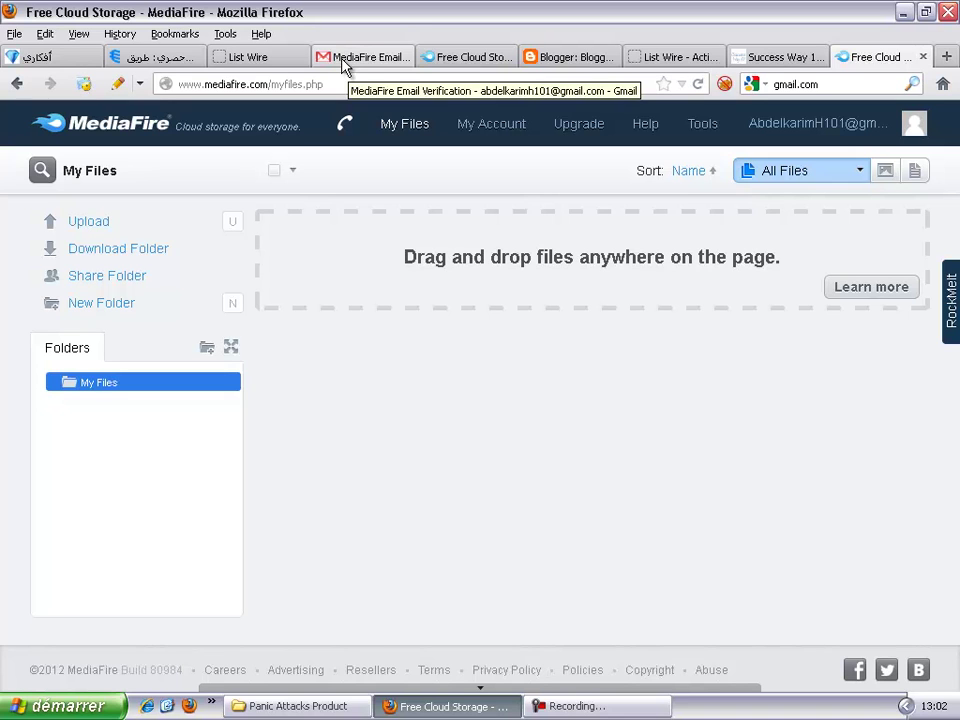
# Step: In the List Wire tab, open 'follow up messages' from the messages tab
pyautogui.click(274, 58)
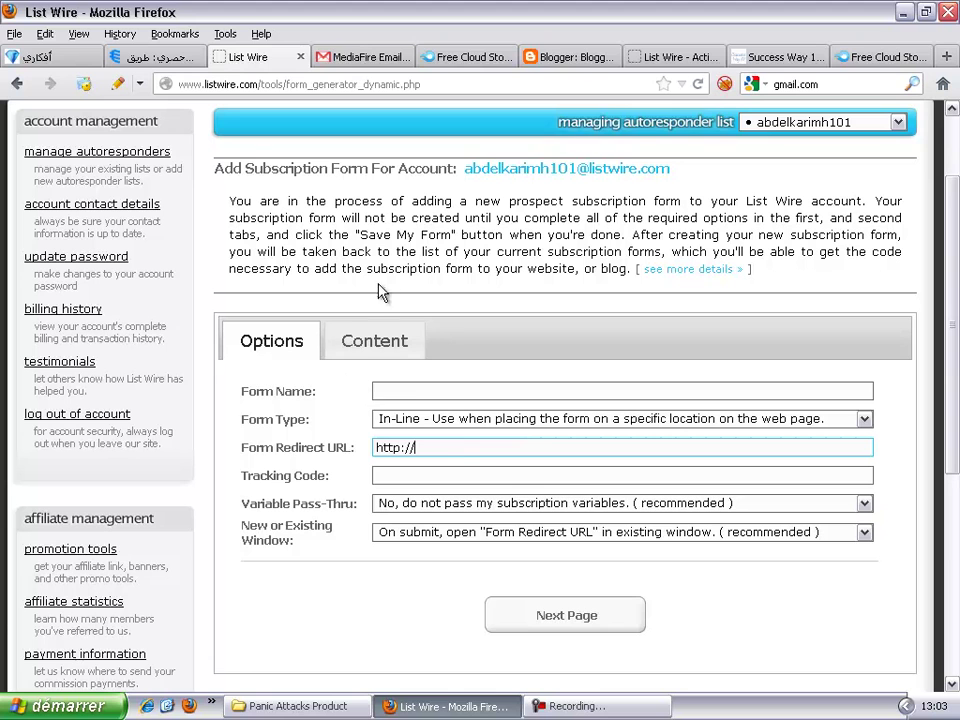
pyautogui.moveTo(305, 453)
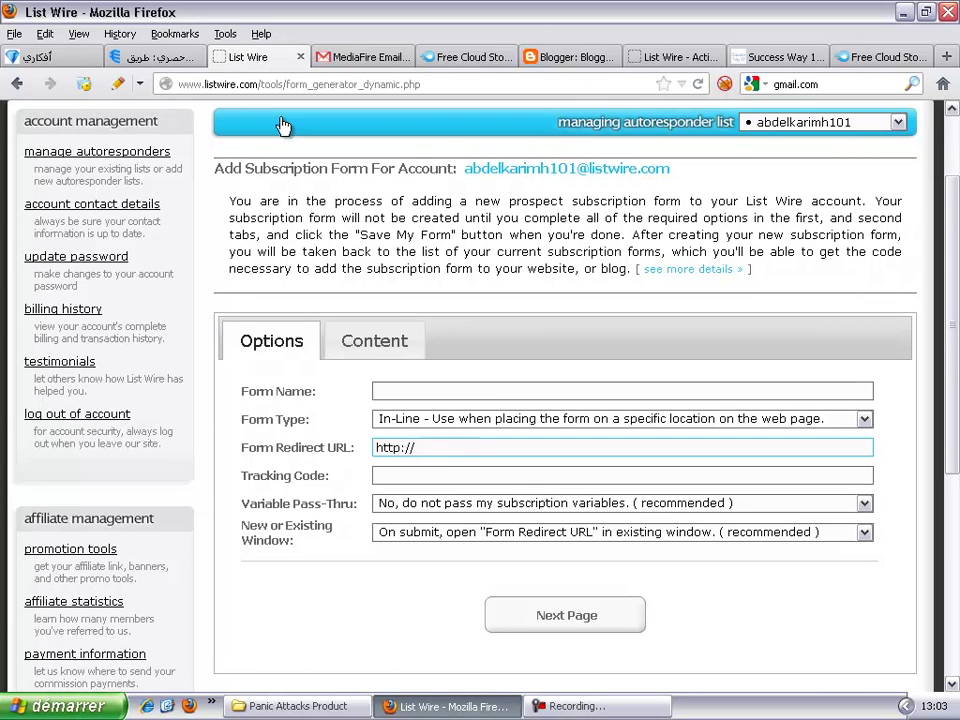
pyautogui.scroll(2, 521, 224)
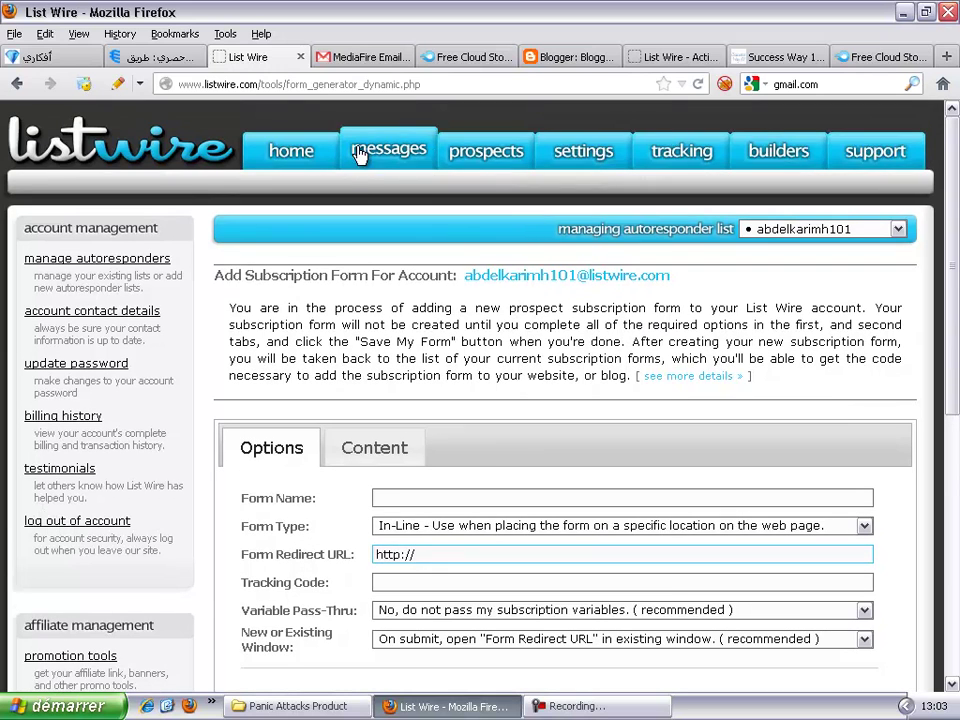
pyautogui.moveTo(370, 158)
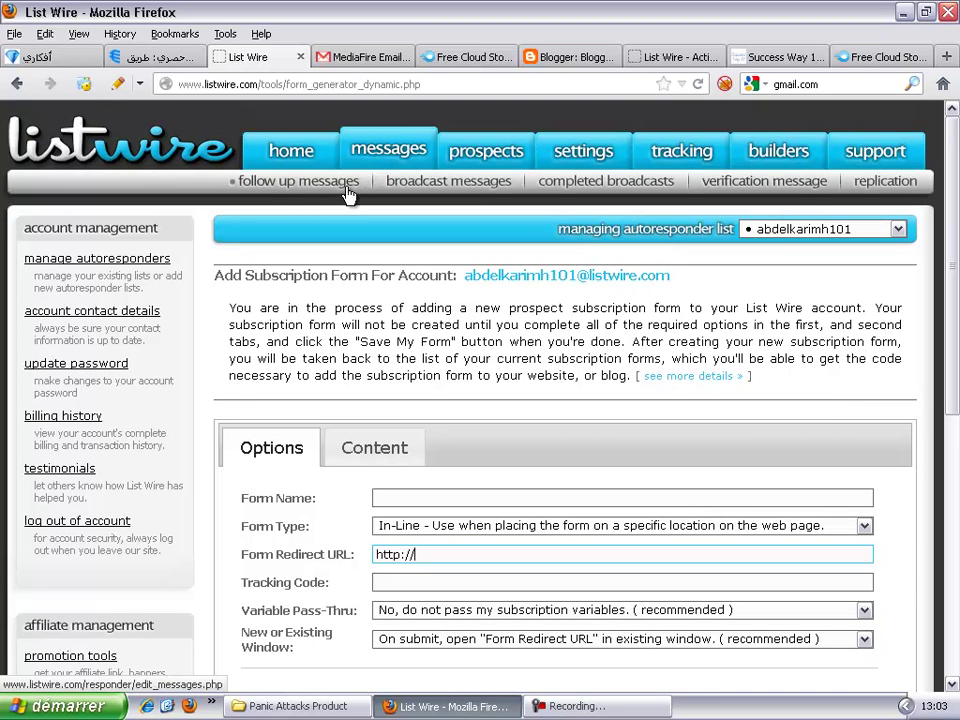
pyautogui.click(315, 193)
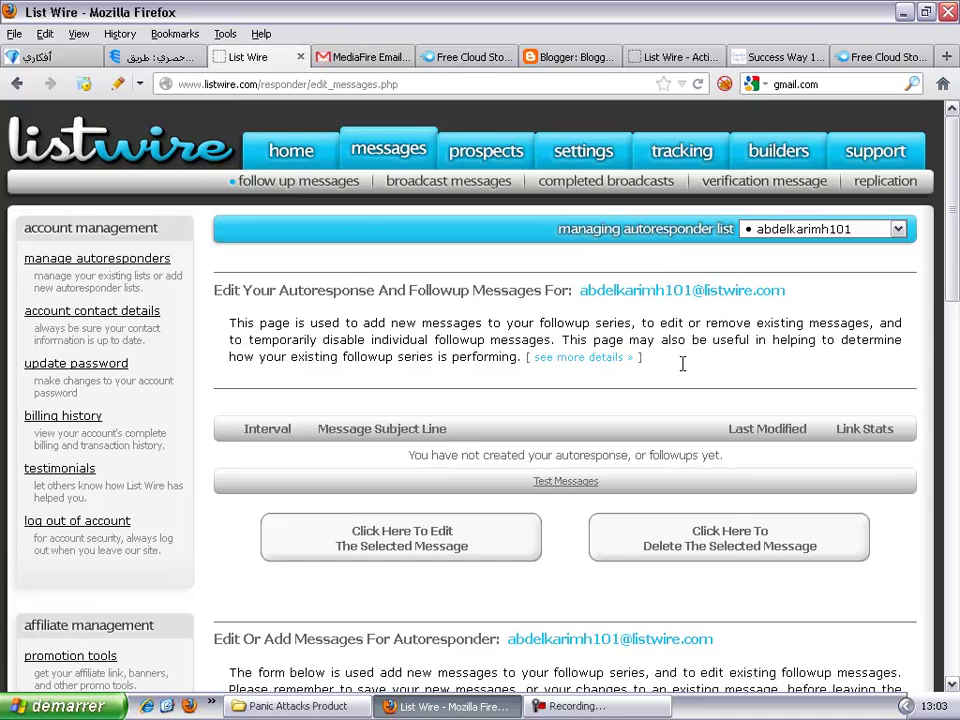
# Step: Scroll to the 'Edit or Create Messages' form, focus Subject Line, then switch to Blogger
pyautogui.scroll(-5, 686, 370)
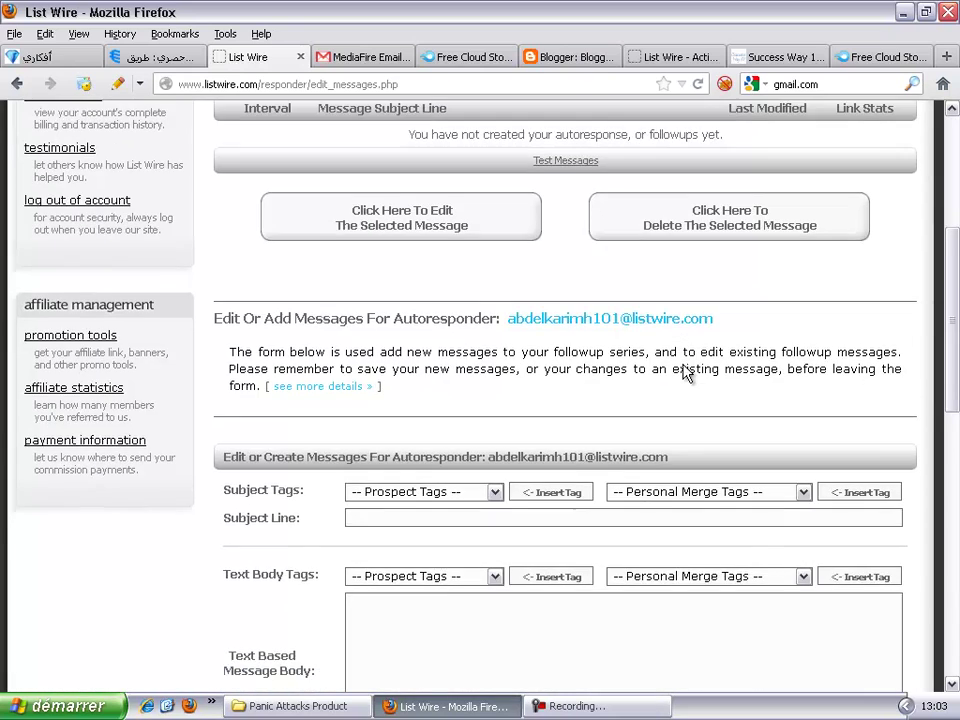
pyautogui.scroll(-2, 686, 370)
pyautogui.scroll(6, 686, 370)
pyautogui.scroll(-10, 686, 372)
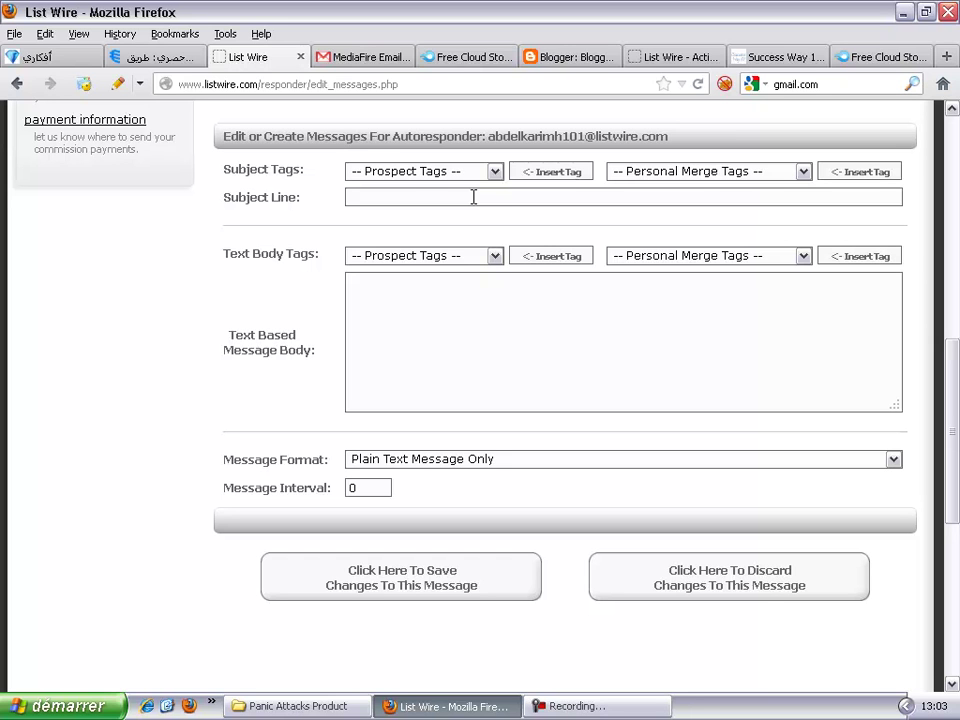
pyautogui.click(474, 197)
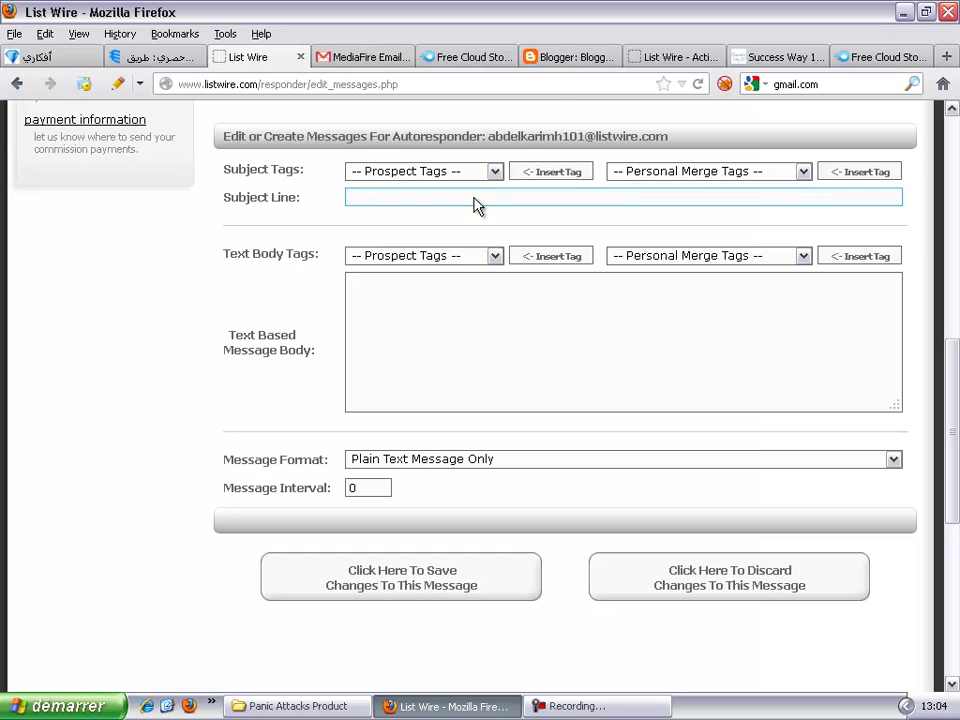
pyautogui.click(561, 58)
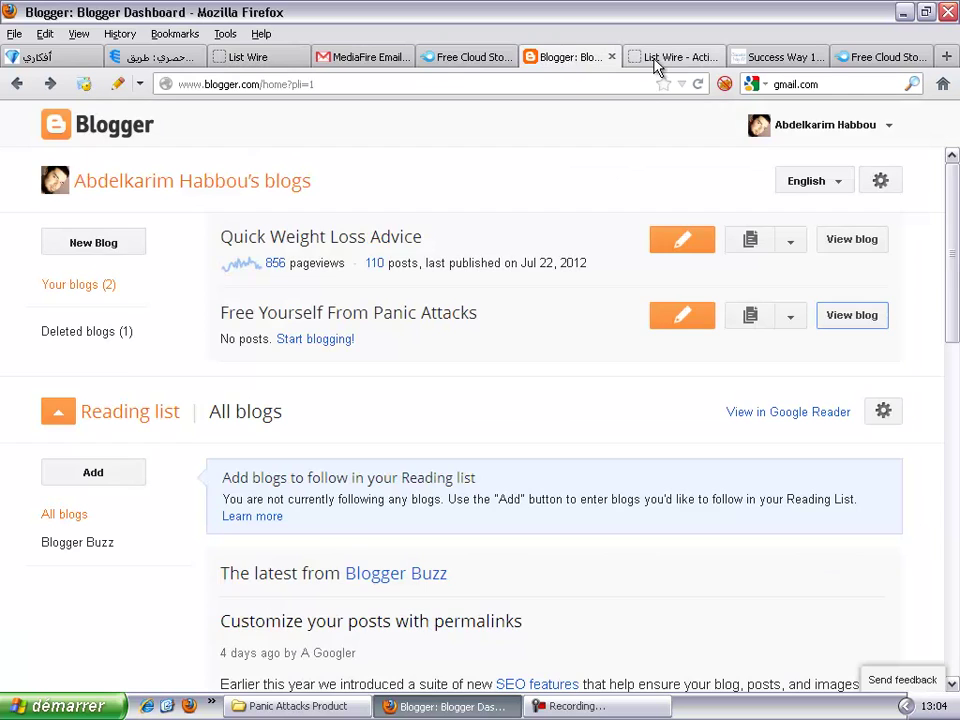
# Step: Open the Free Yourself From Panic Attacks blog in a new tab and view it
pyautogui.click(657, 60)
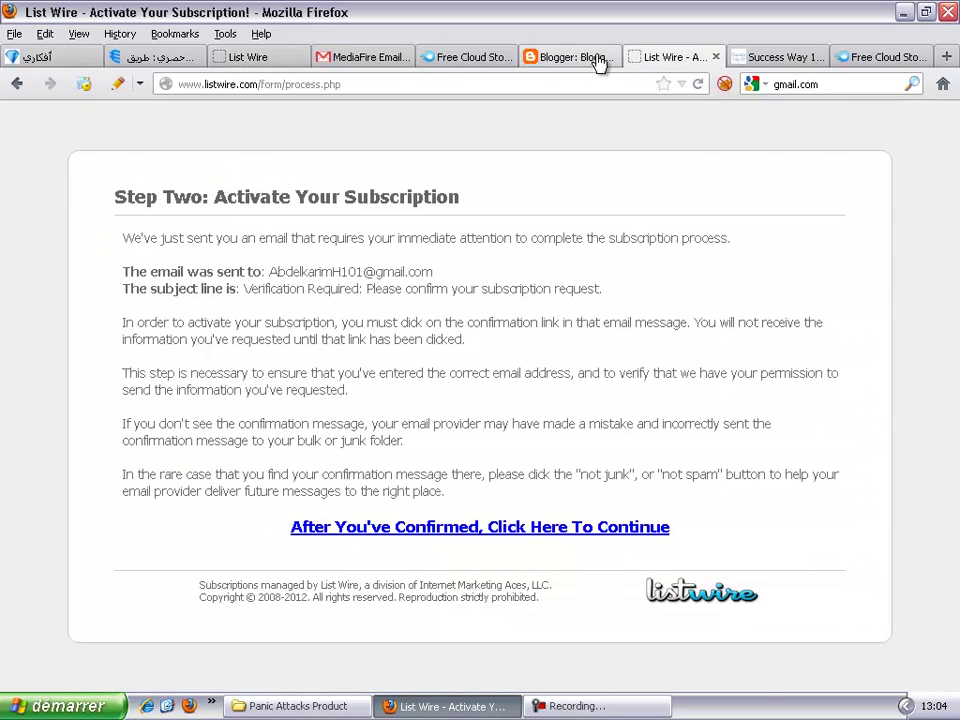
pyautogui.click(575, 60)
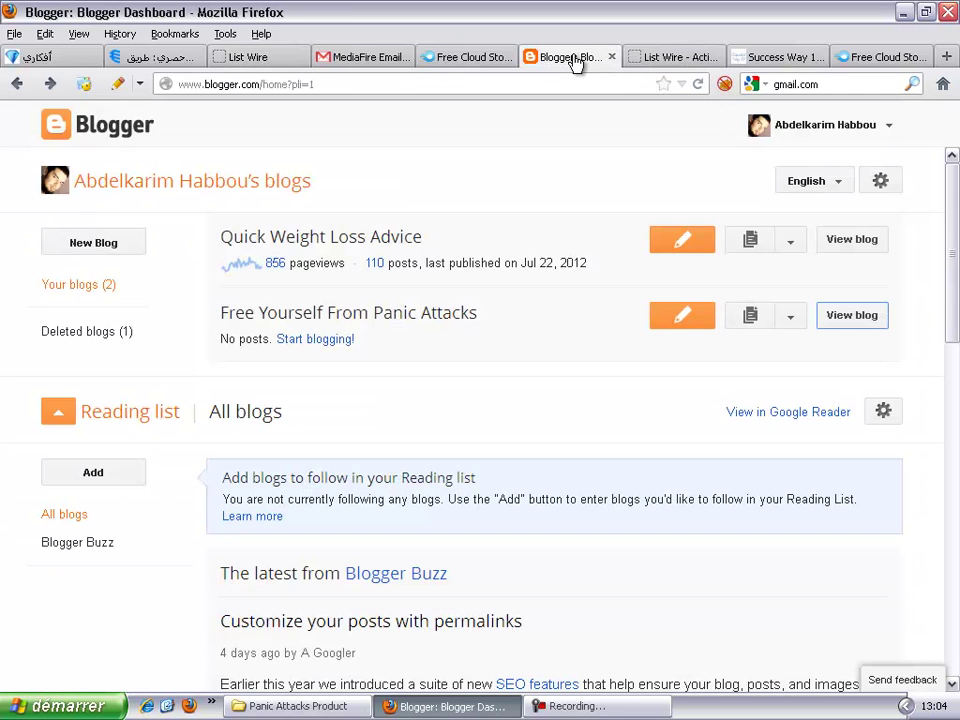
pyautogui.rightClick(851, 318)
pyautogui.click(862, 322)
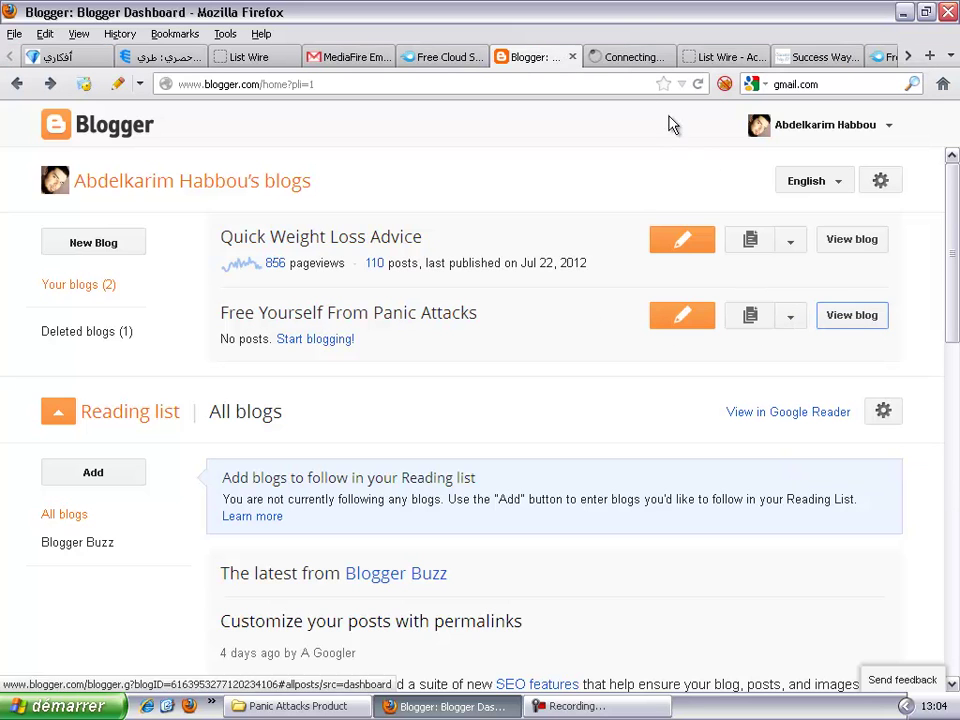
pyautogui.click(616, 57)
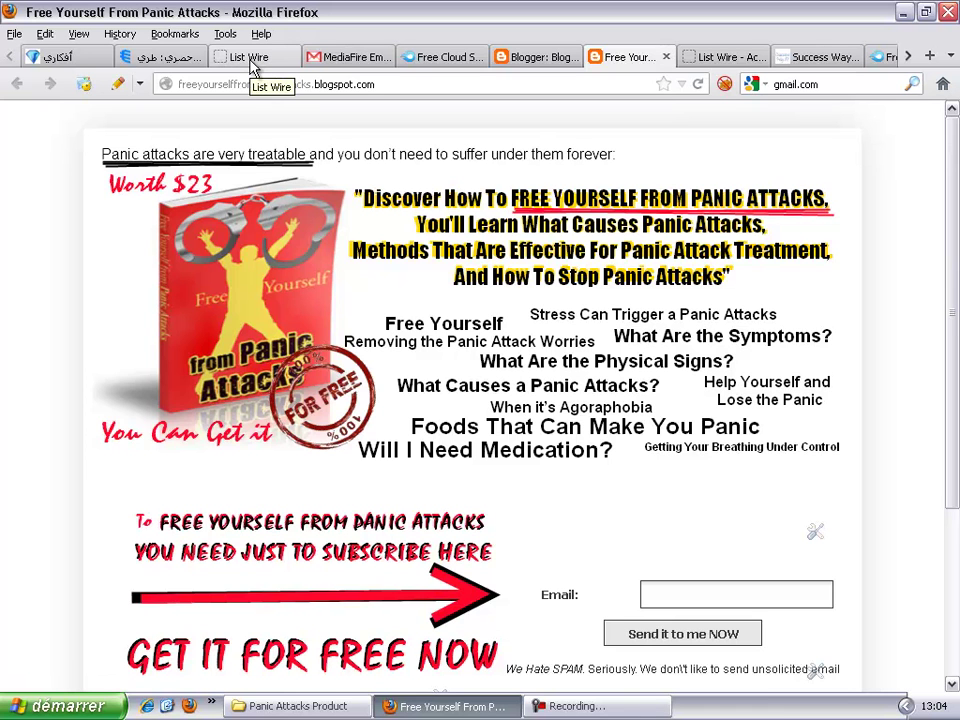
# Step: Return to List Wire's blank follow-up message form and focus the Subject Line
pyautogui.click(340, 60)
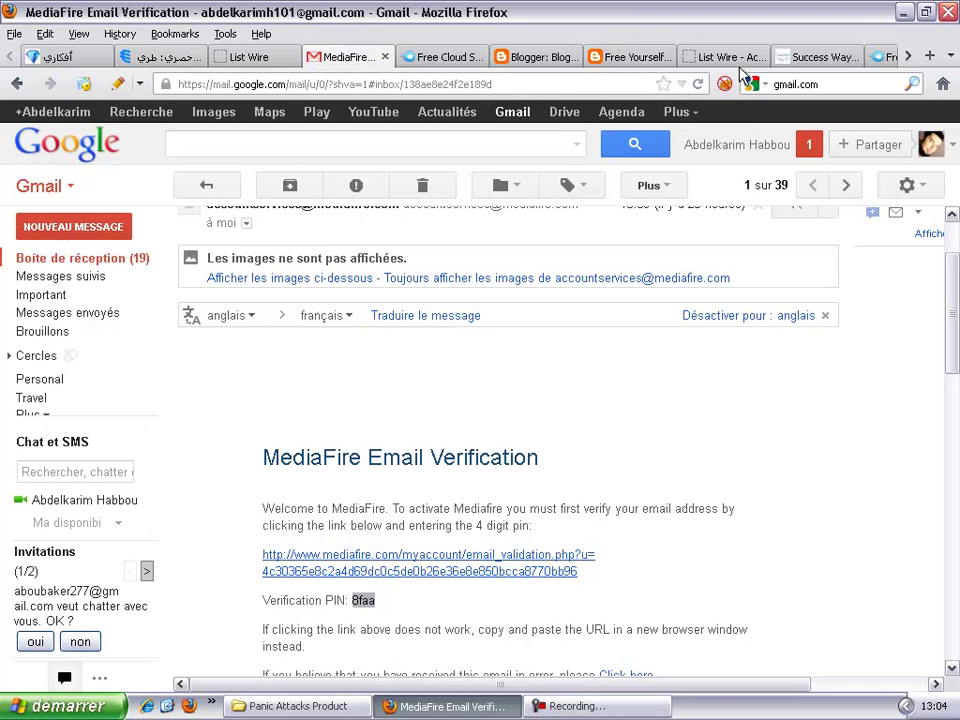
pyautogui.click(245, 52)
pyautogui.click(396, 202)
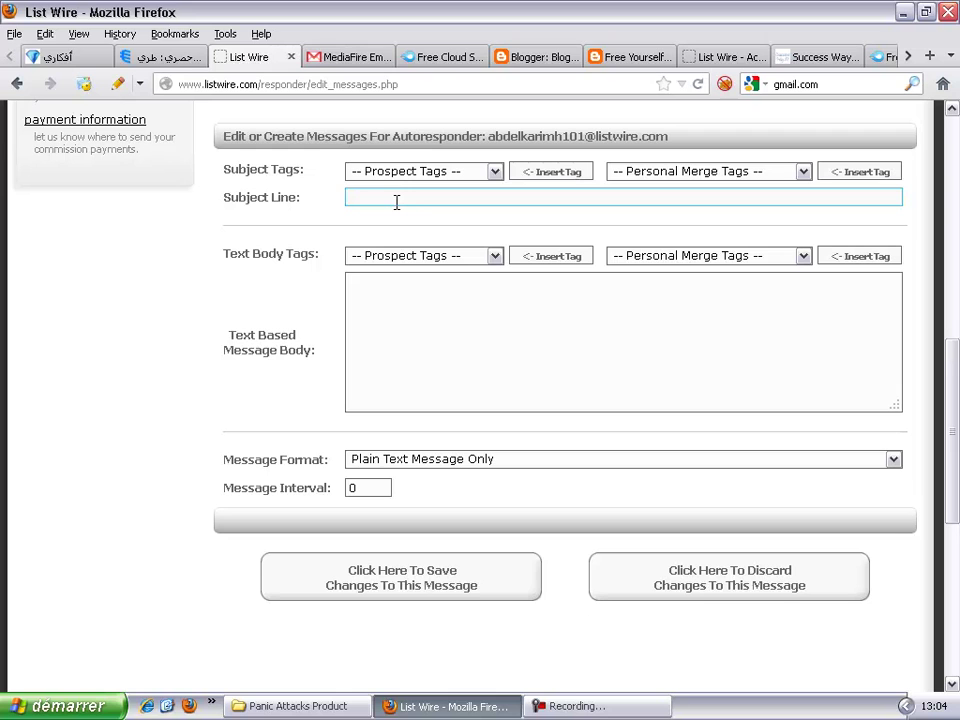
# Step: Enter the subject 'FREE Yourself From Panic Attacks Download Link', correcting the Pannic spelling
pyautogui.write('FREE Yourself From ')
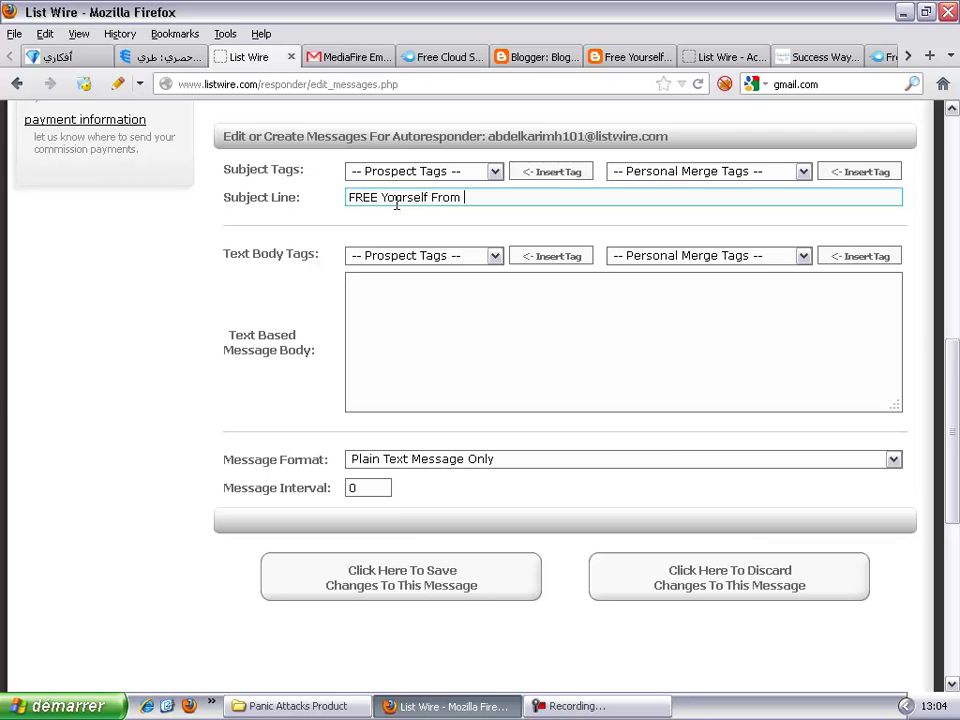
pyautogui.write('Pannic')
pyautogui.click(612, 60)
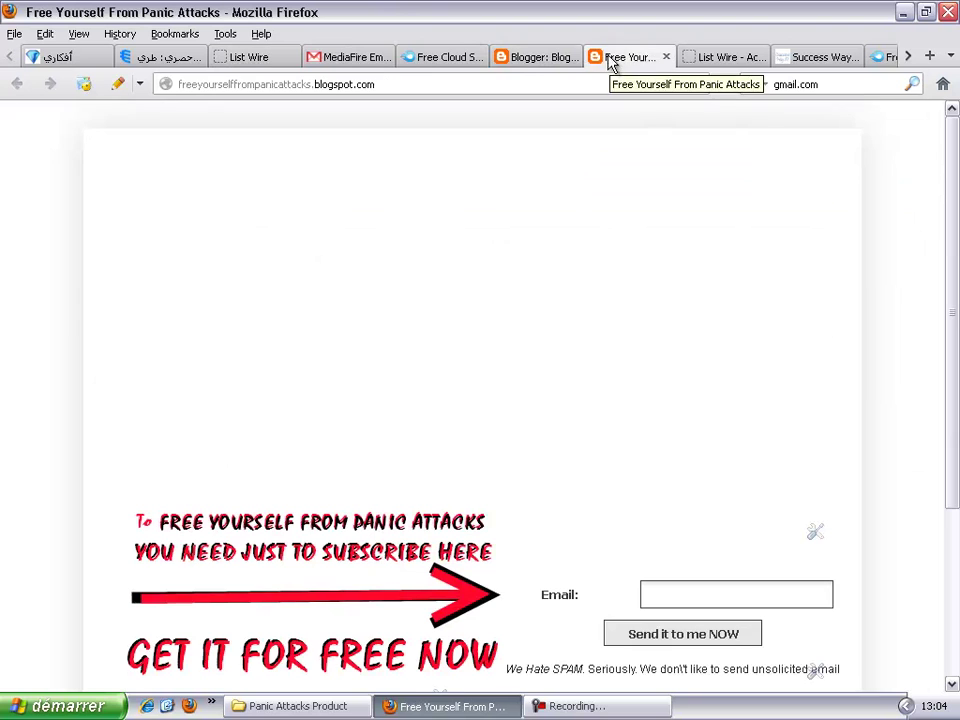
pyautogui.click(535, 58)
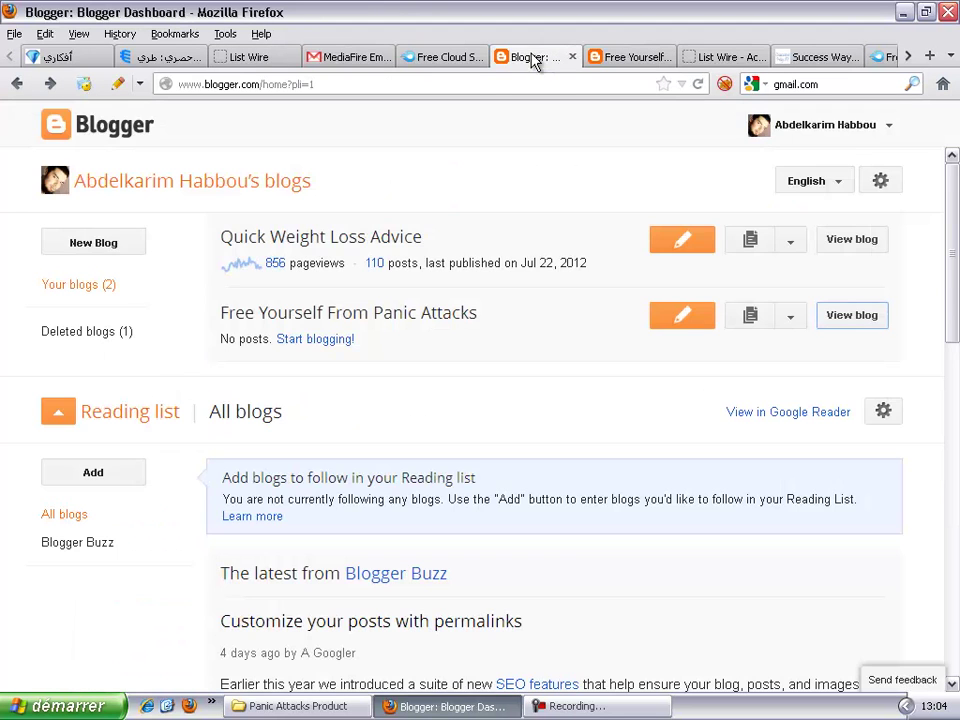
pyautogui.click(238, 60)
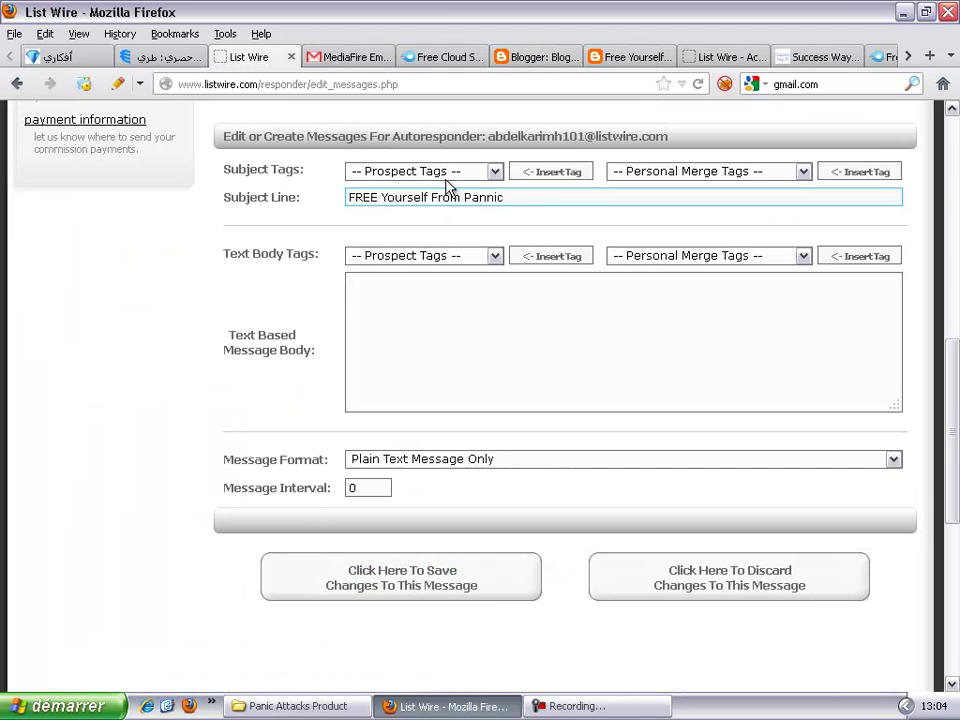
pyautogui.press('BackSpace')
pyautogui.press('BackSpace')
pyautogui.press('BackSpace')
pyautogui.write('ic Attacks')
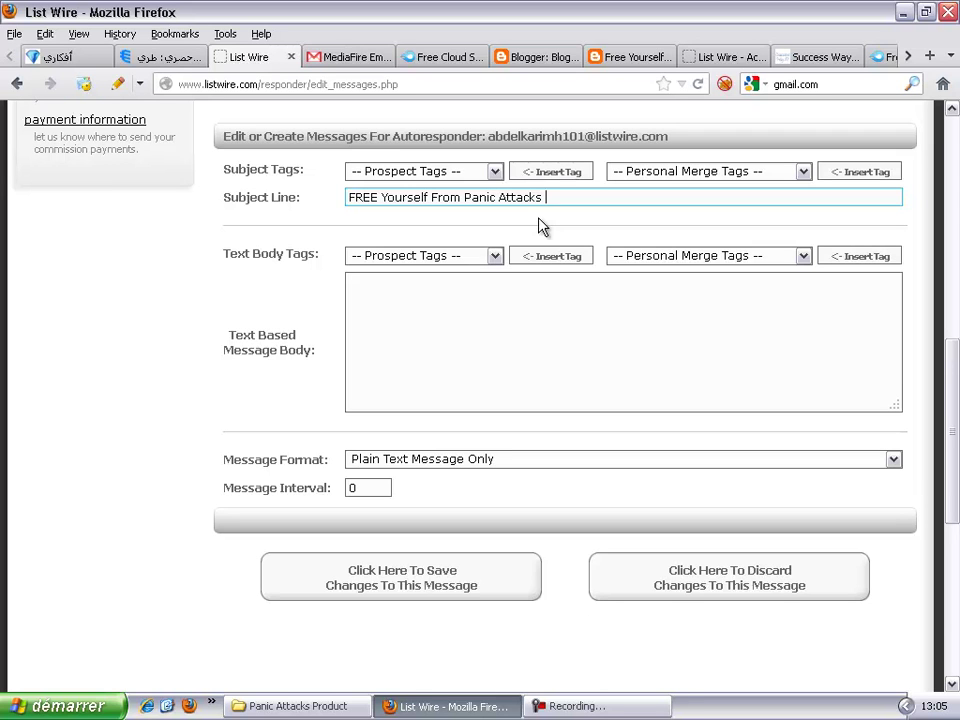
pyautogui.write(' Download Link')
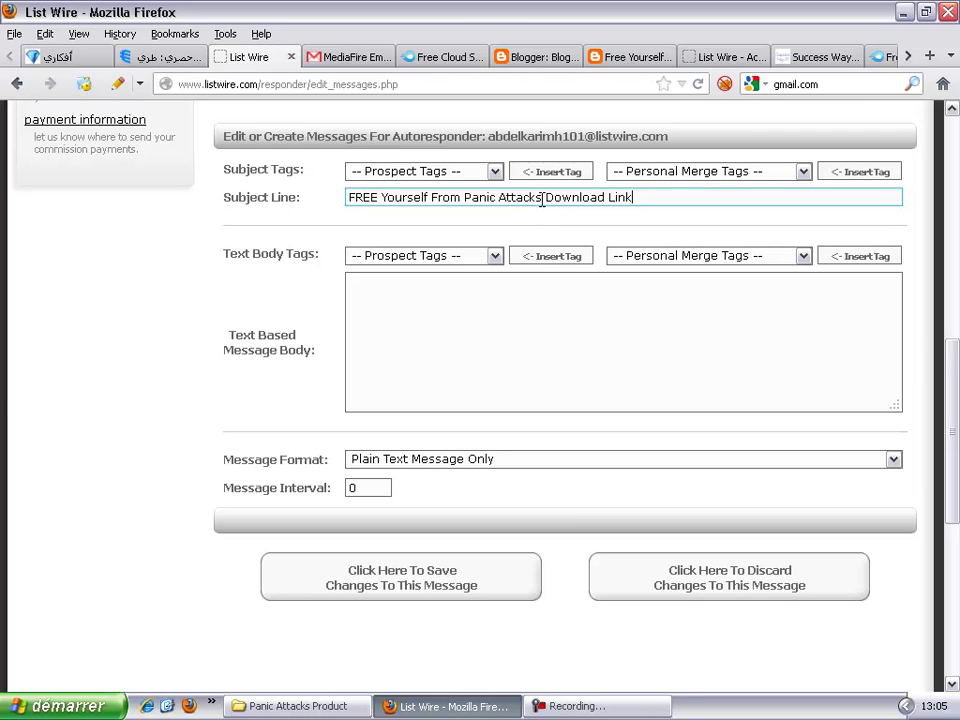
# Step: Paste the subject into the text body, add a colon and start a new line
pyautogui.click(494, 339)
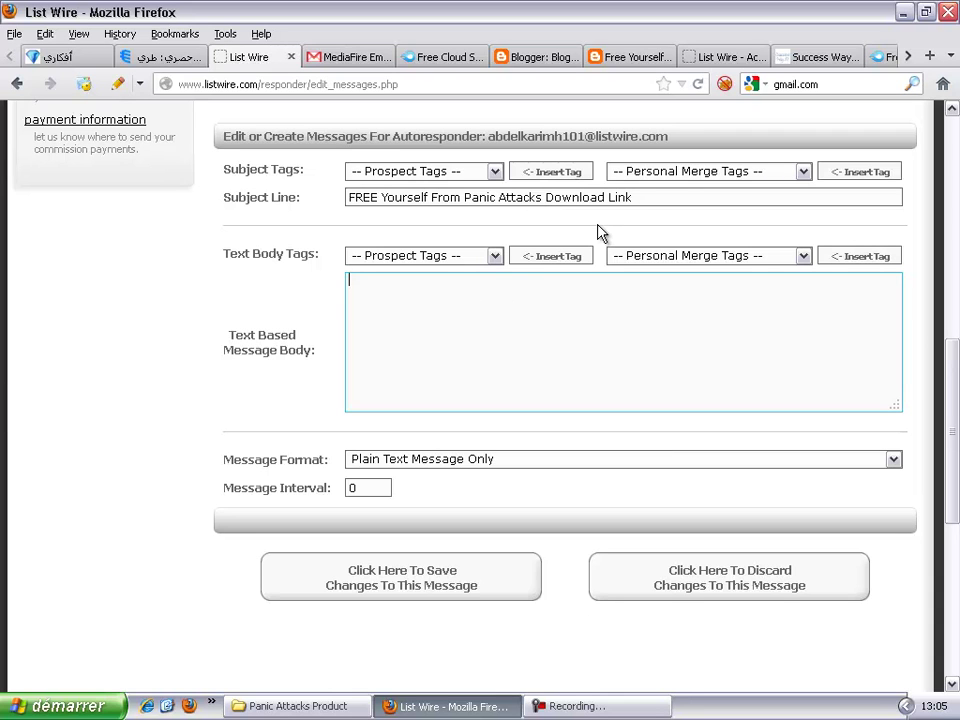
pyautogui.moveTo(643, 203); pyautogui.dragTo(283, 220)
pyautogui.hotkey('ctrl', 'c')
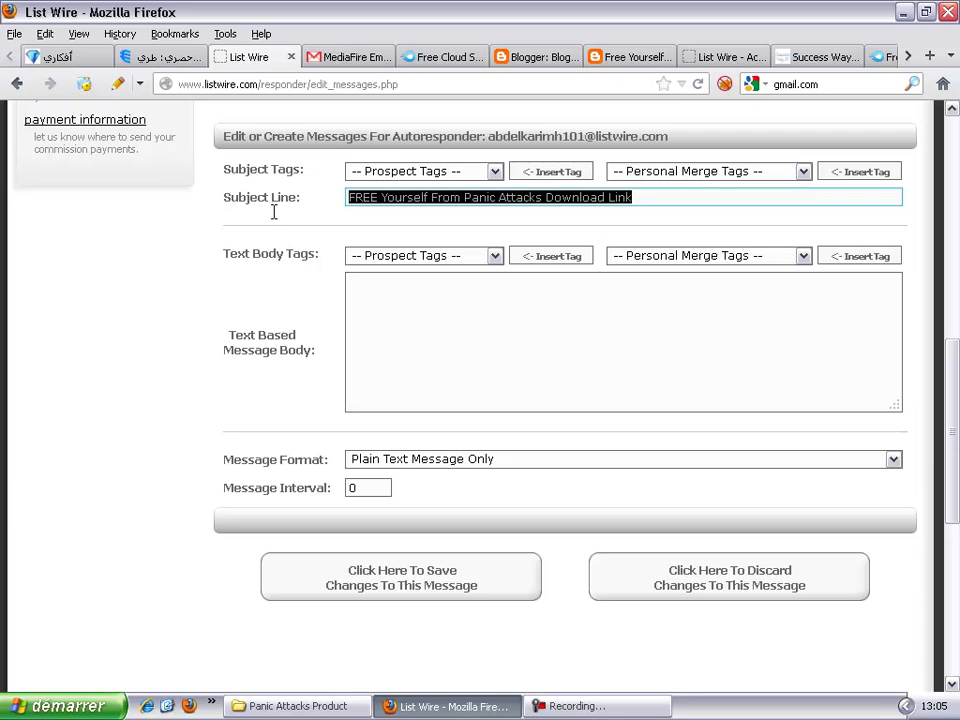
pyautogui.click(446, 311)
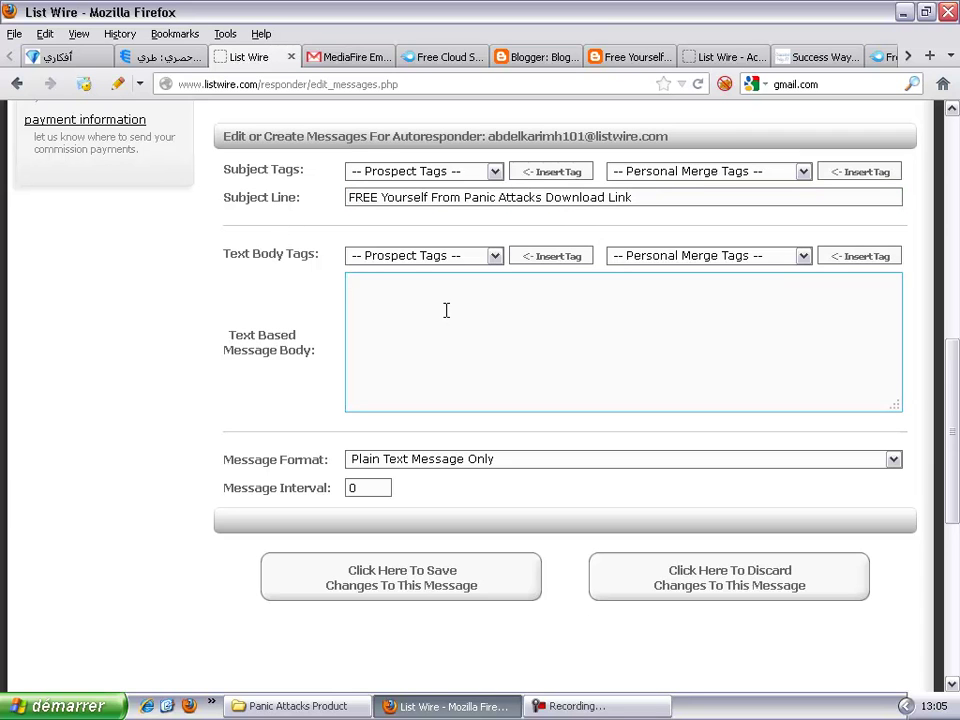
pyautogui.hotkey('ctrl', 'v')
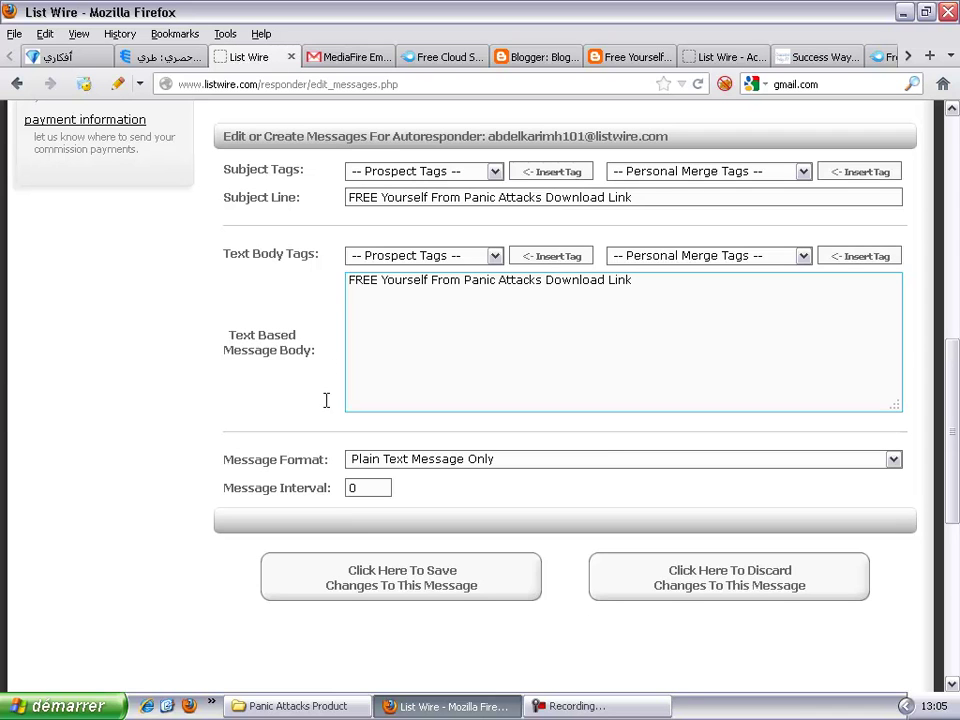
pyautogui.click(664, 282)
pyautogui.write(':')
pyautogui.press('Return')
# Step: Copy the MediaFire download link of Pannic Attacks Ebook.rar
pyautogui.click(412, 60)
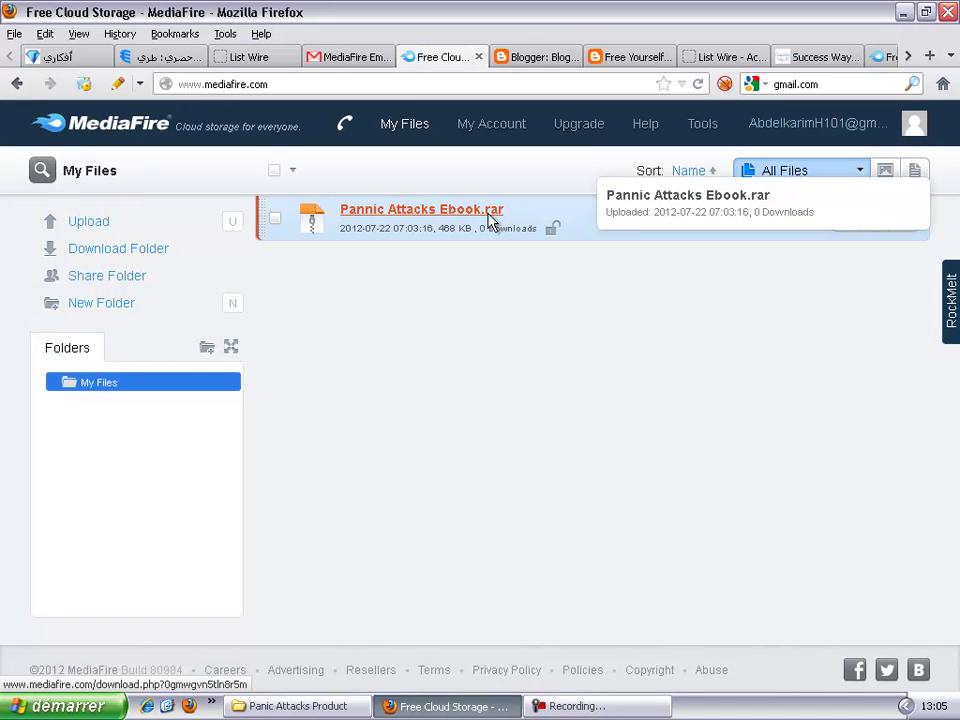
pyautogui.rightClick(489, 220)
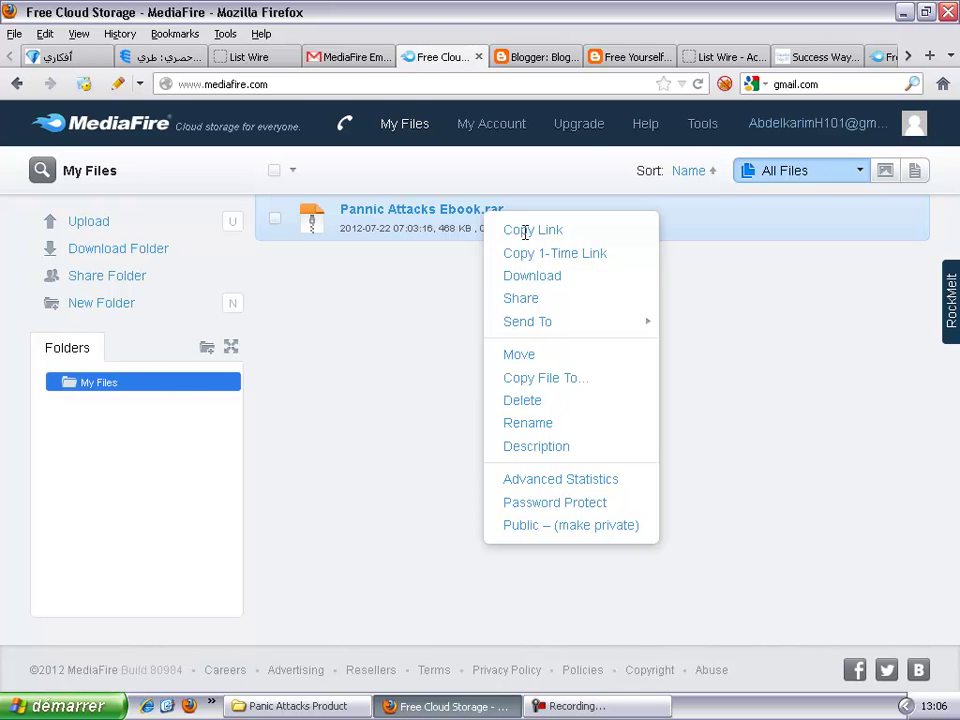
pyautogui.click(527, 241)
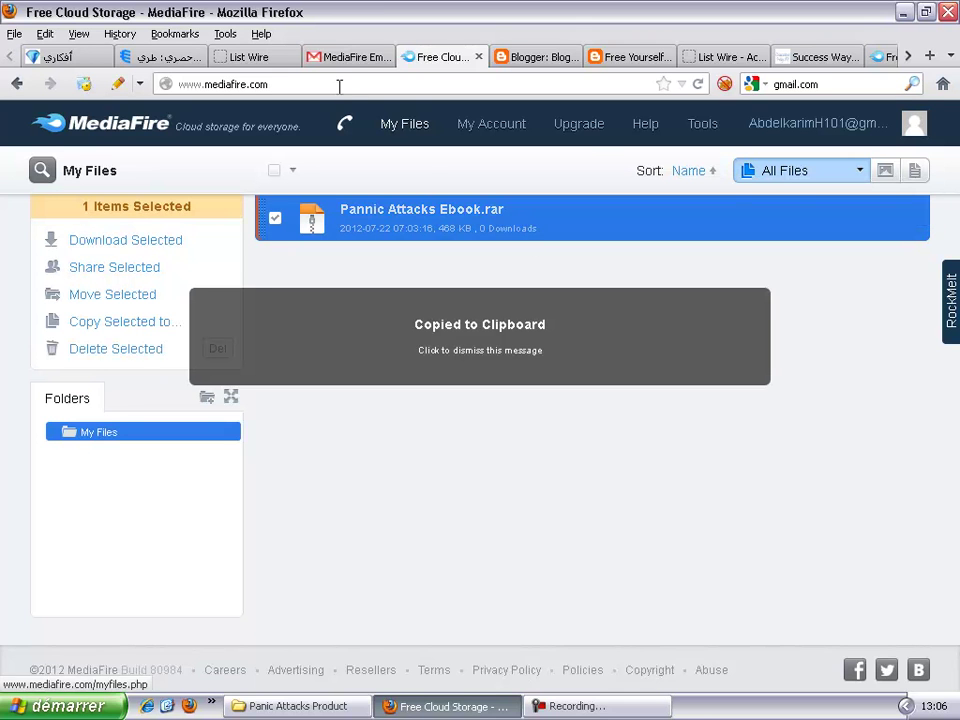
# Step: Paste the ebook download link on the second line of the List Wire message body
pyautogui.click(340, 60)
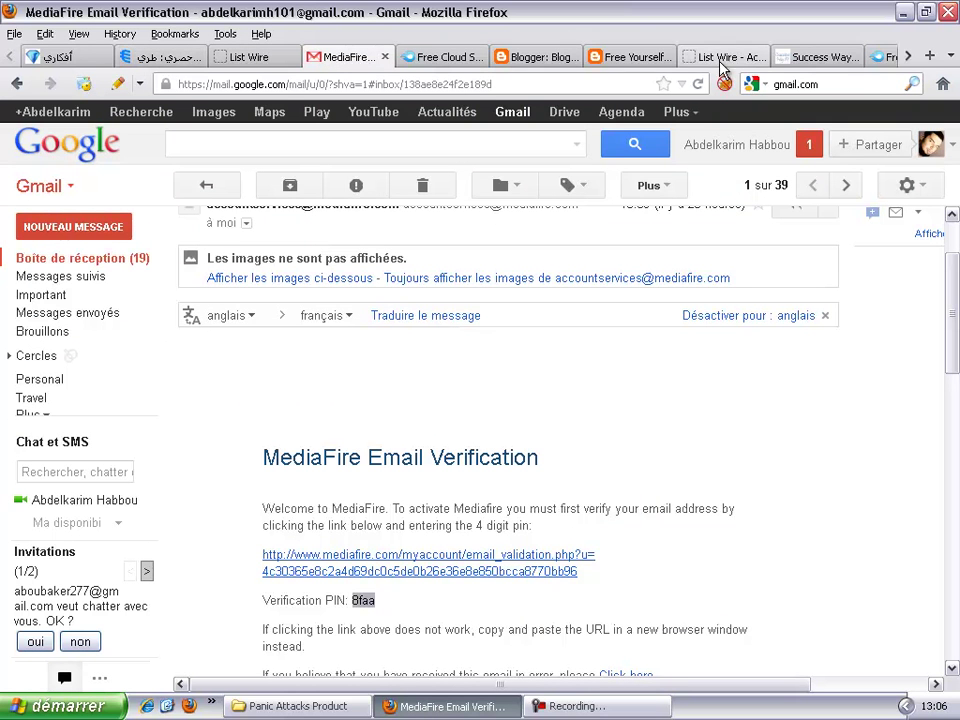
pyautogui.click(820, 60)
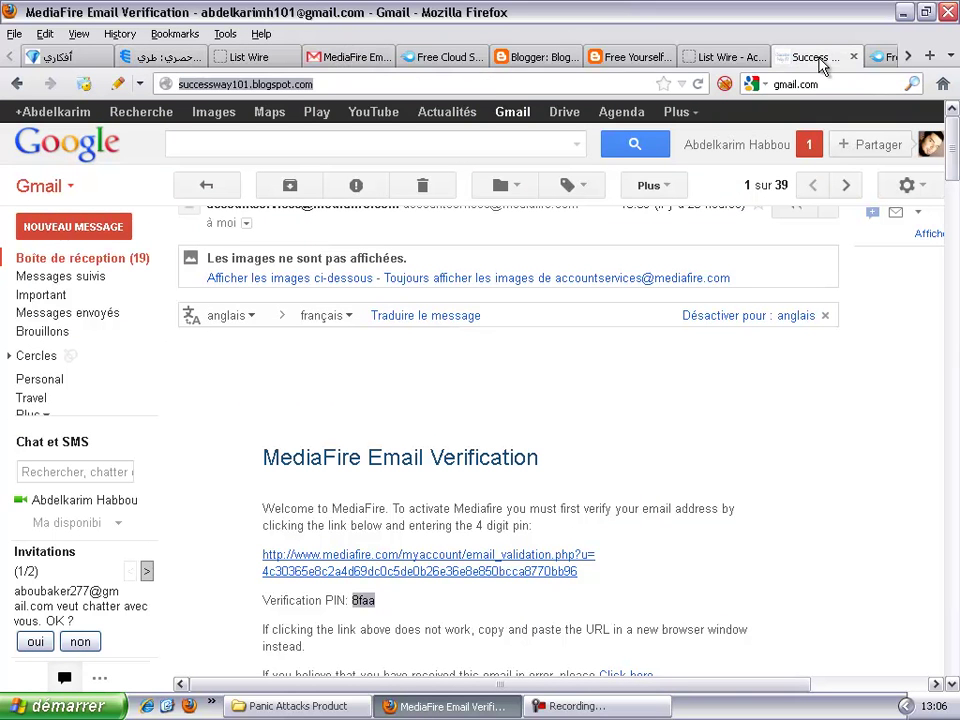
pyautogui.click(440, 55)
pyautogui.click(334, 58)
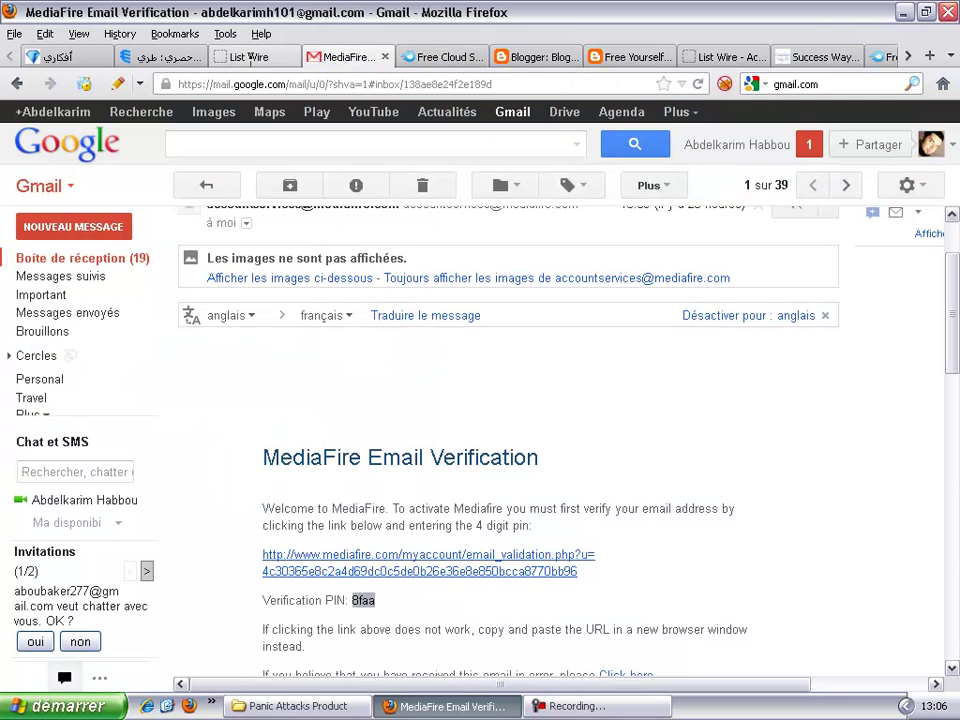
pyautogui.click(245, 57)
pyautogui.click(395, 319)
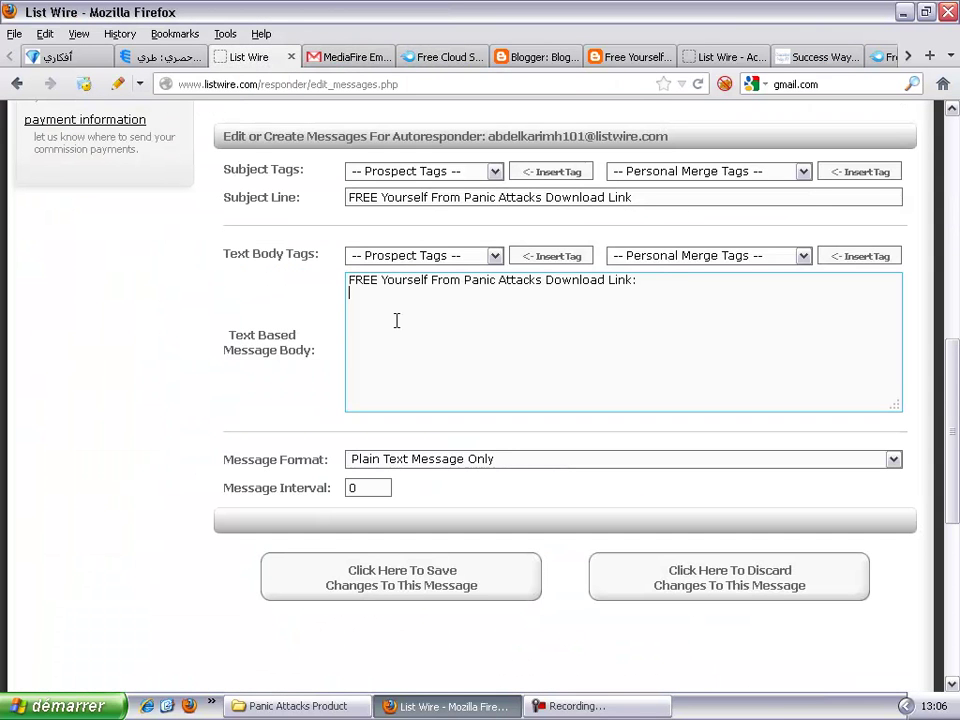
pyautogui.hotkey('ctrl', 'v')
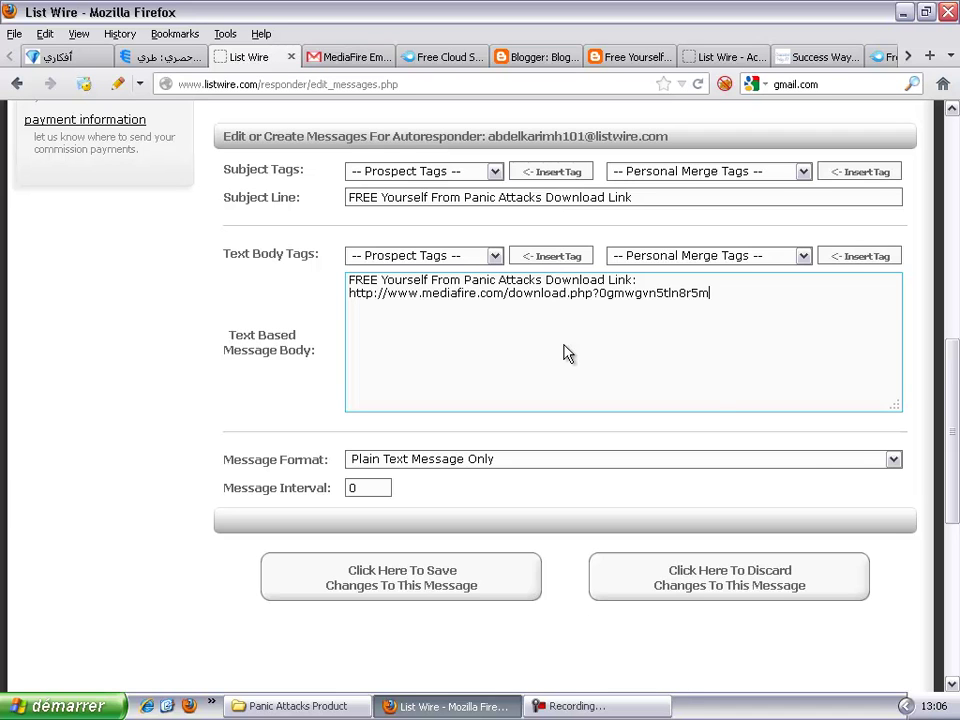
# Step: Open the Message Format dropdown to show the available message formats
pyautogui.click(893, 461)
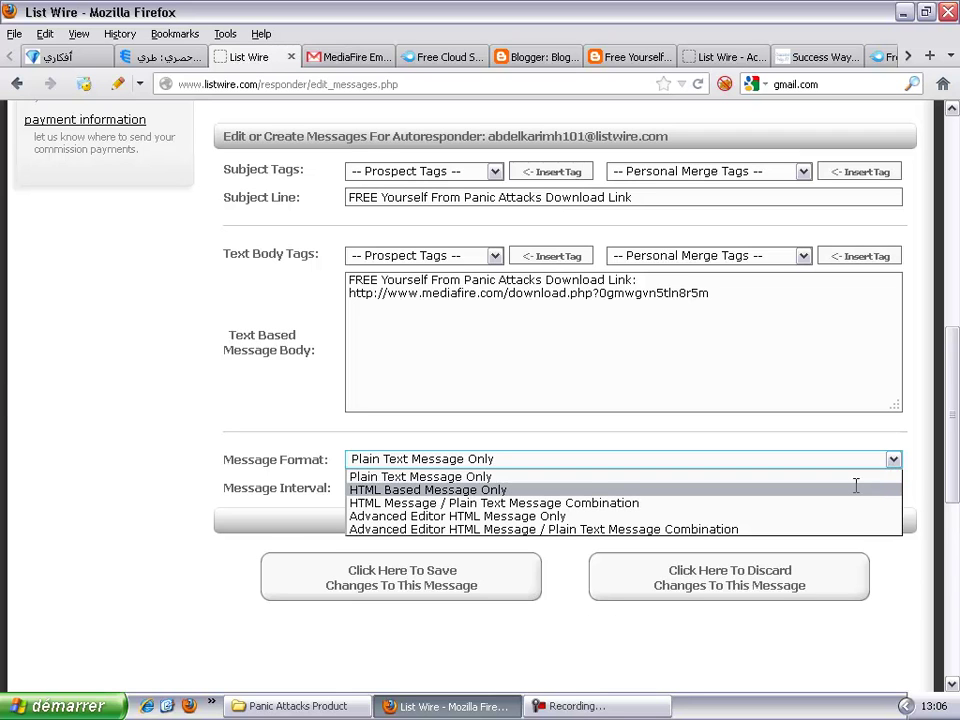
# Step: Change the message format to Advanced Editor HTML Message / Plain Text Message Combination
pyautogui.click(856, 488)
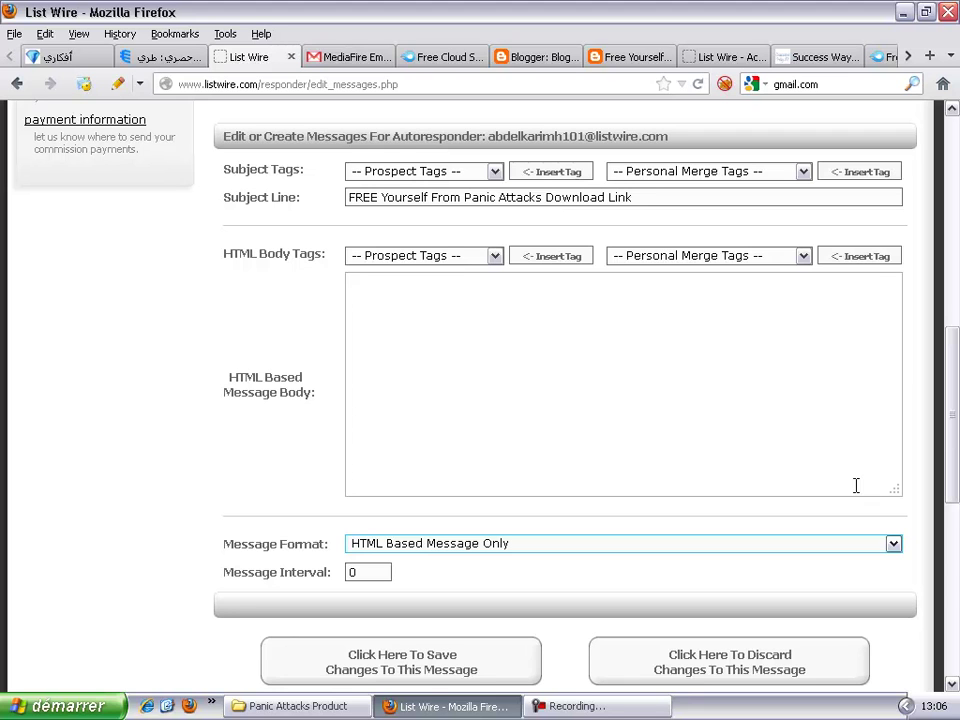
pyautogui.click(704, 440)
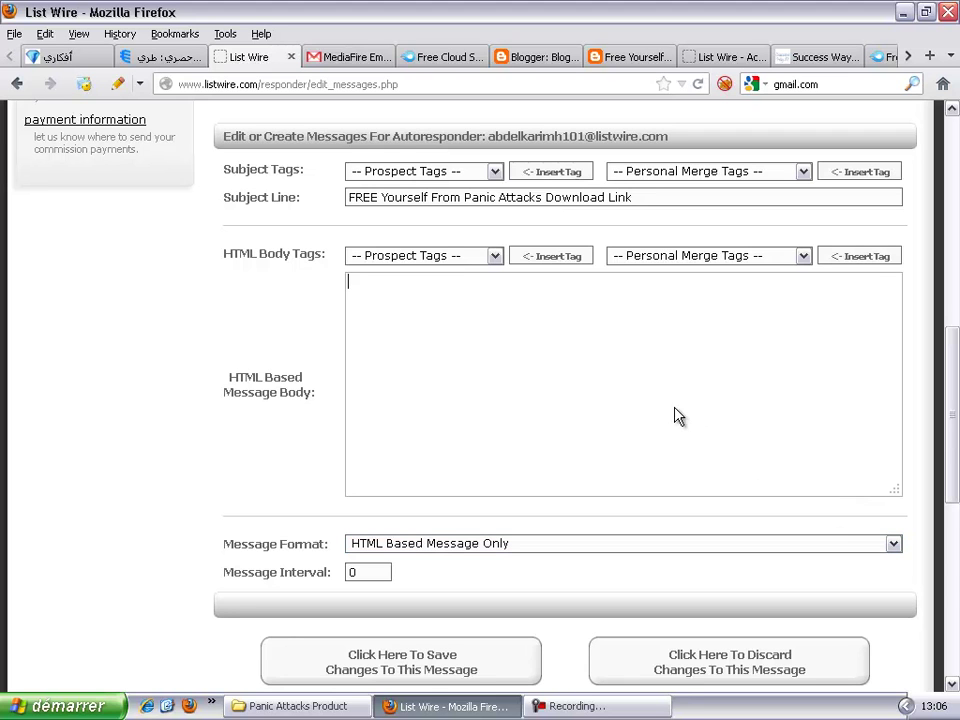
pyautogui.click(890, 548)
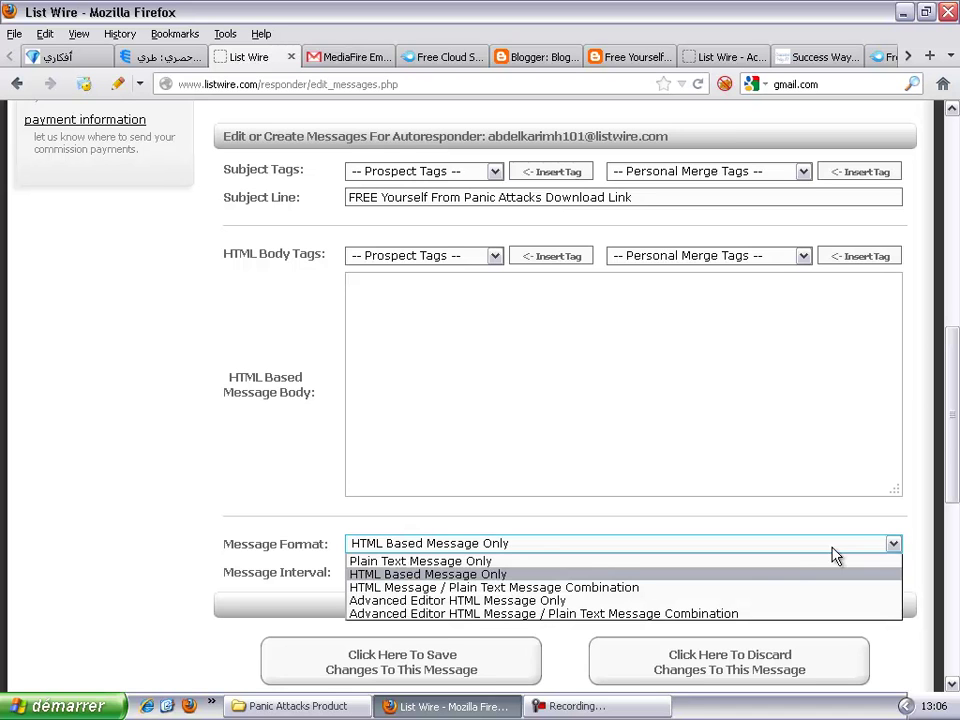
pyautogui.click(640, 614)
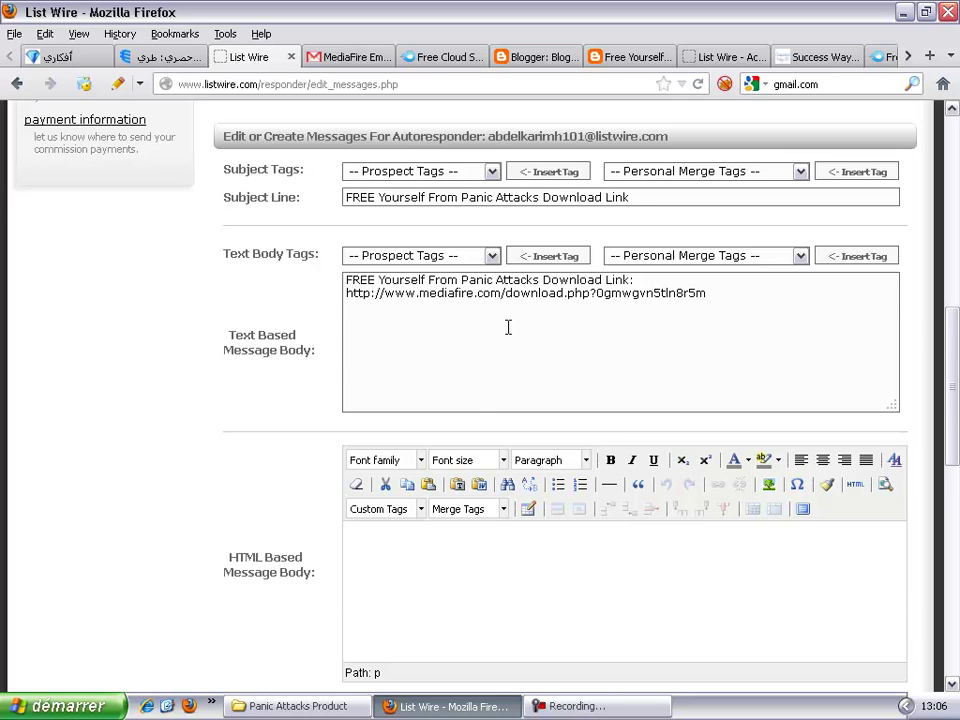
pyautogui.scroll(-2, 508, 327)
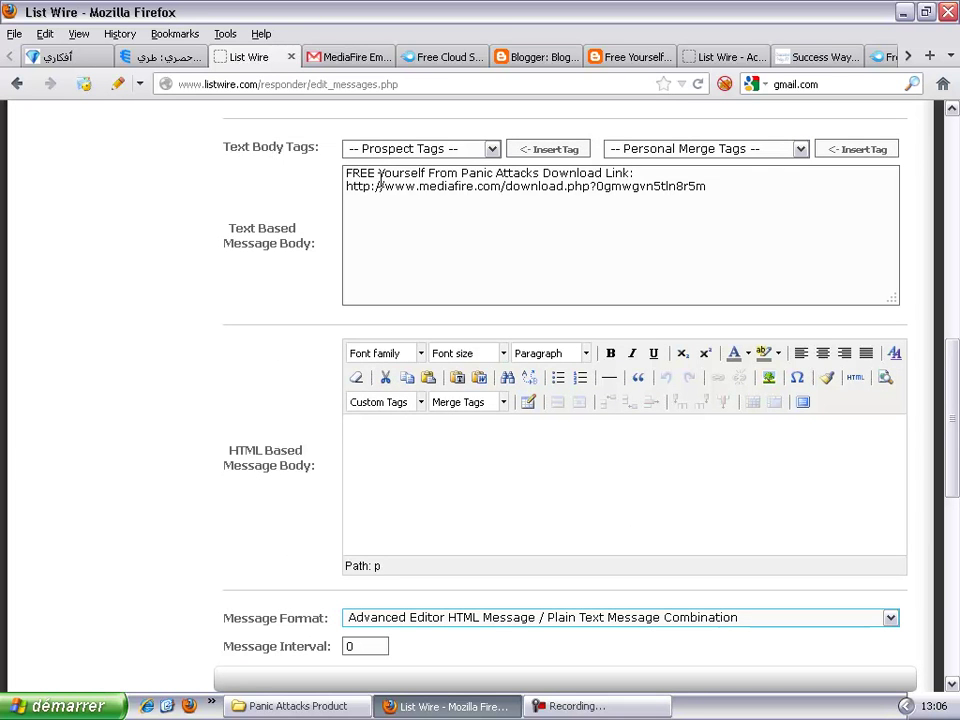
# Step: Select the plain text body, then start the HTML body with 'Click'
pyautogui.click(348, 173)
pyautogui.moveTo(361, 174); pyautogui.dragTo(786, 200)
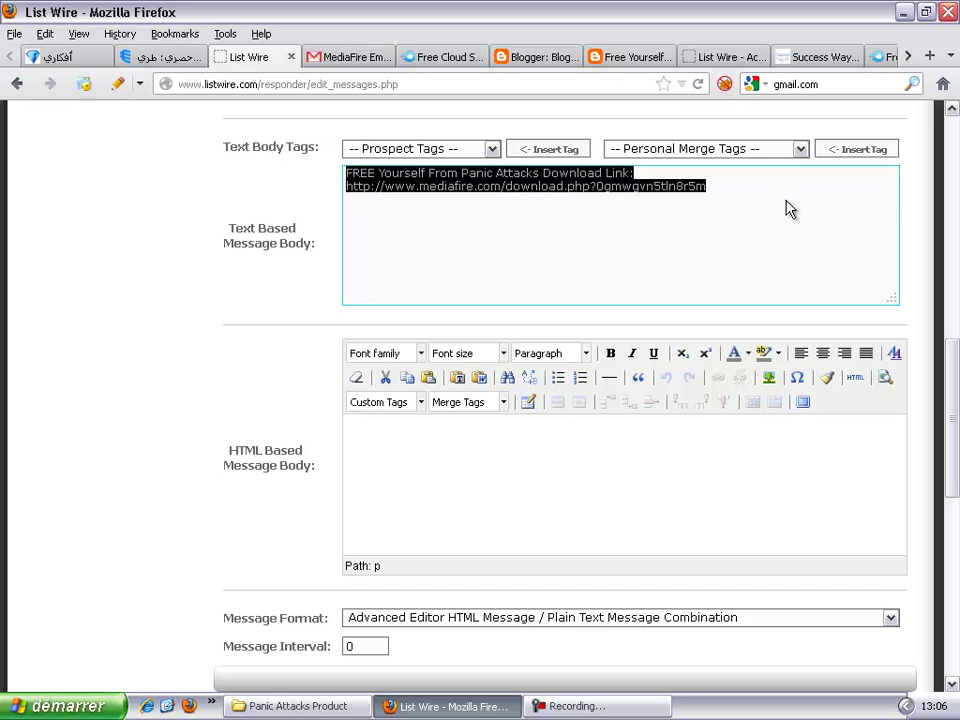
pyautogui.click(405, 447)
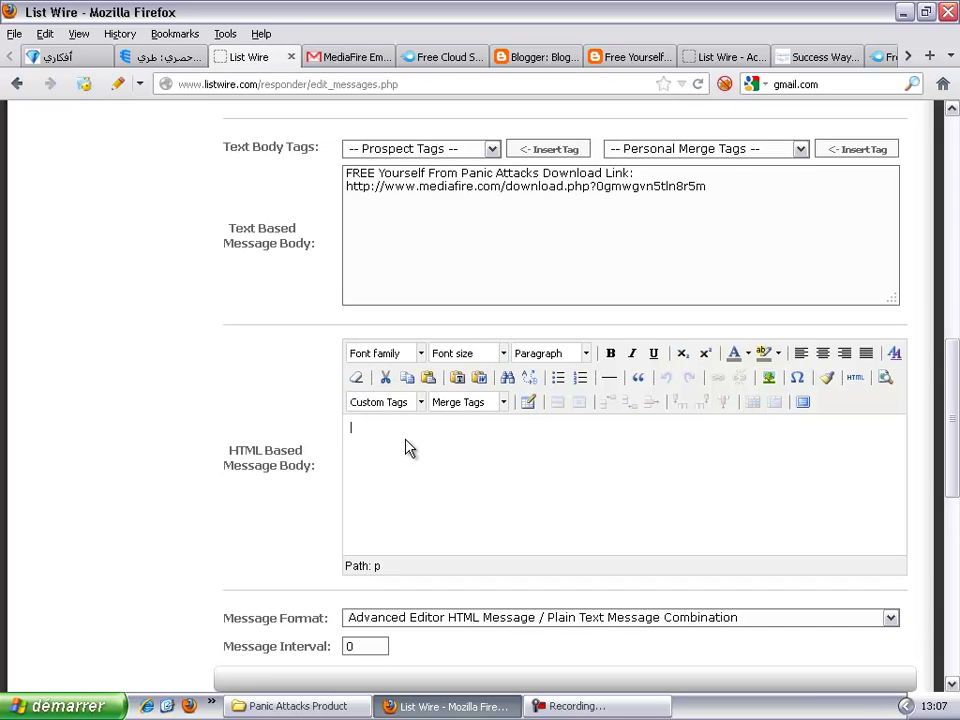
pyautogui.write('Click')
# Step: Delete the download link line and the heading line, leaving the plain text body empty
pyautogui.click(690, 190)
pyautogui.hotkey('ctrl', 'a')
pyautogui.press('Left')
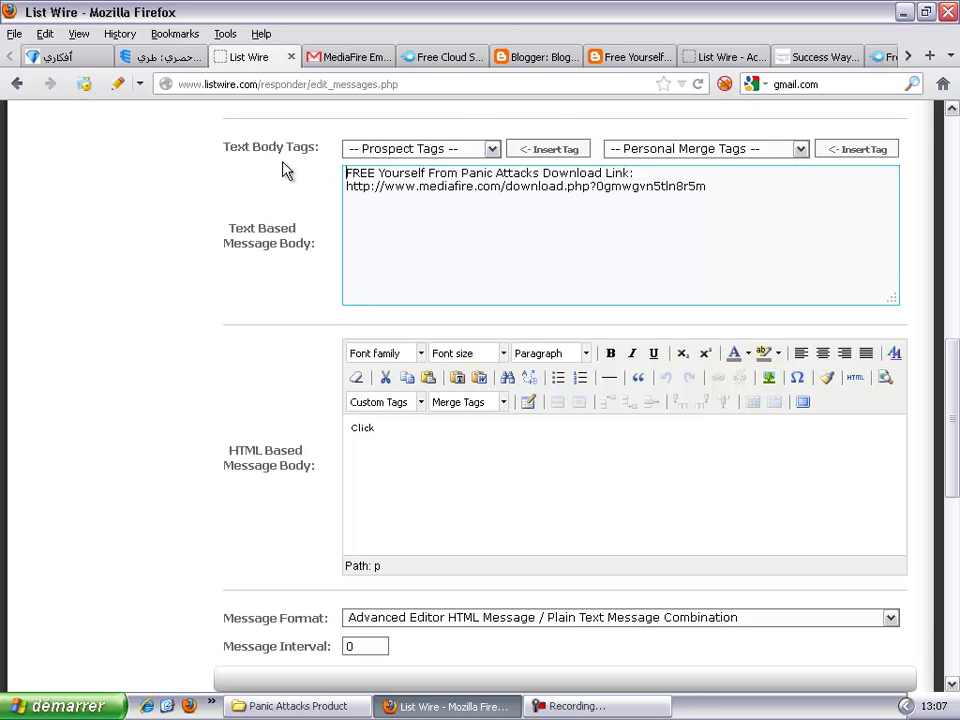
pyautogui.doubleClick(613, 189)
pyautogui.tripleClick(614, 190)
pyautogui.hotkey('ctrl', 'c')
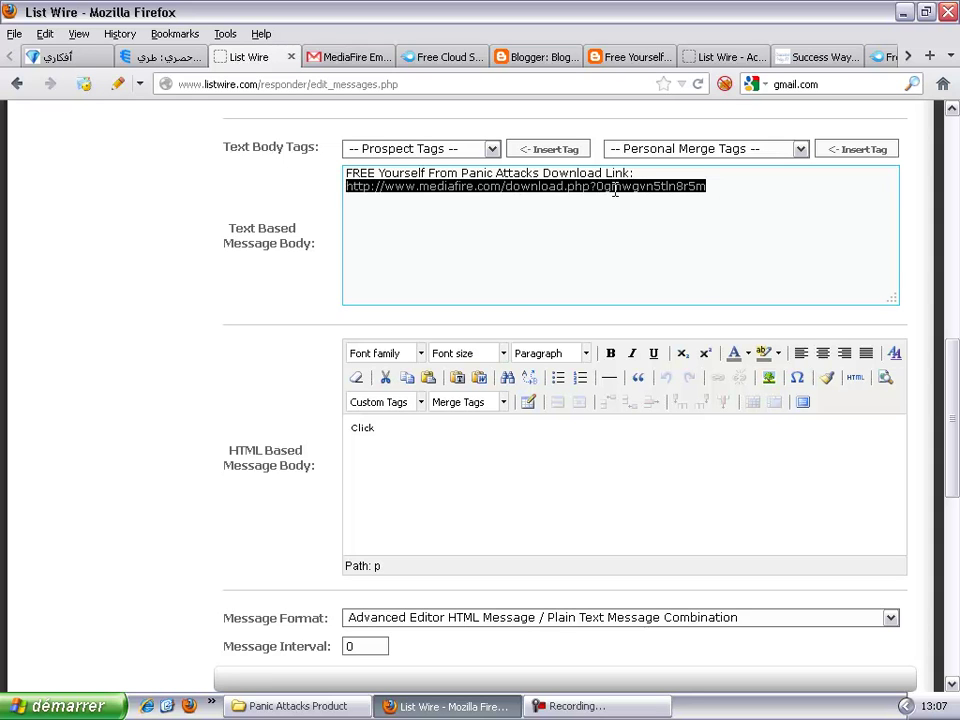
pyautogui.press('BackSpace')
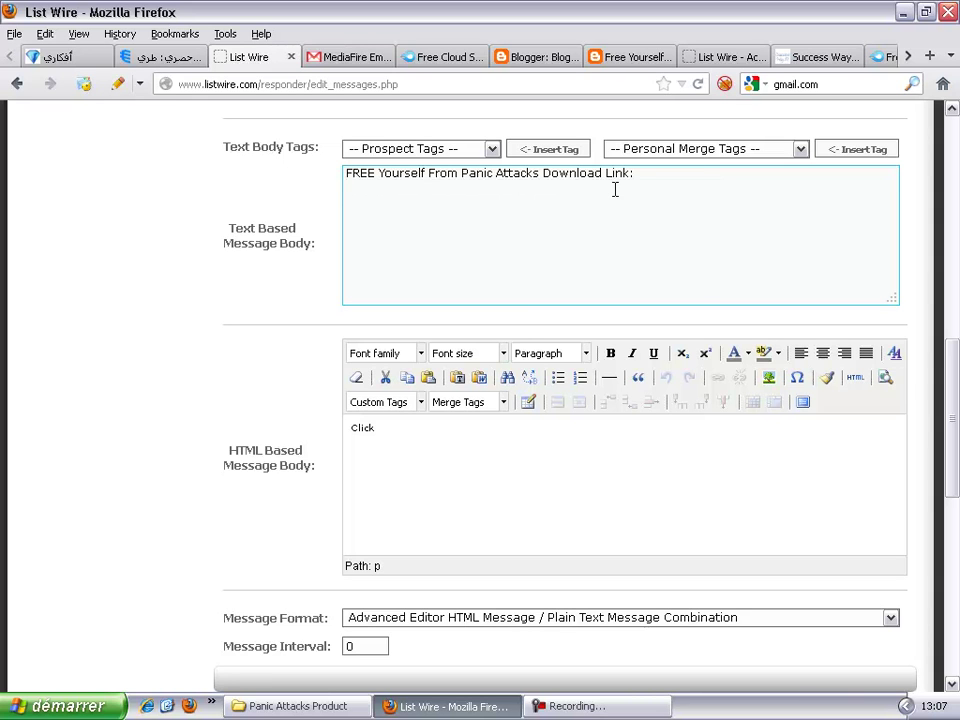
pyautogui.tripleClick(617, 172)
pyautogui.tripleClick(617, 172)
pyautogui.press('BackSpace')
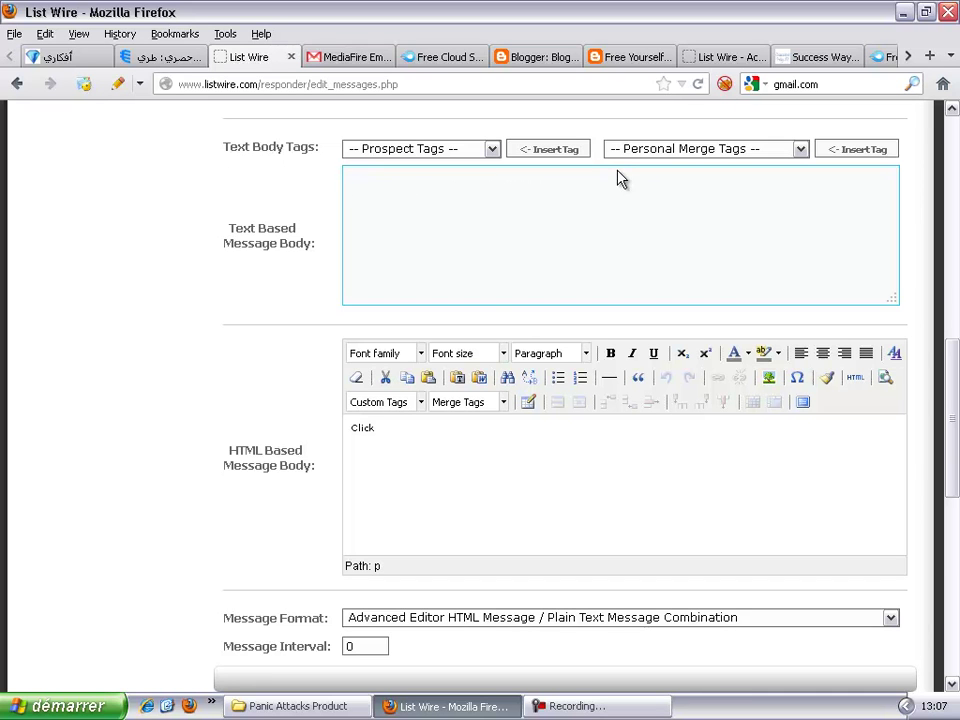
# Step: Complete the HTML body as 'Click HERE To Download "Free Yourself From Panic Attacks"'
pyautogui.click(392, 440)
pyautogui.write('Here ')
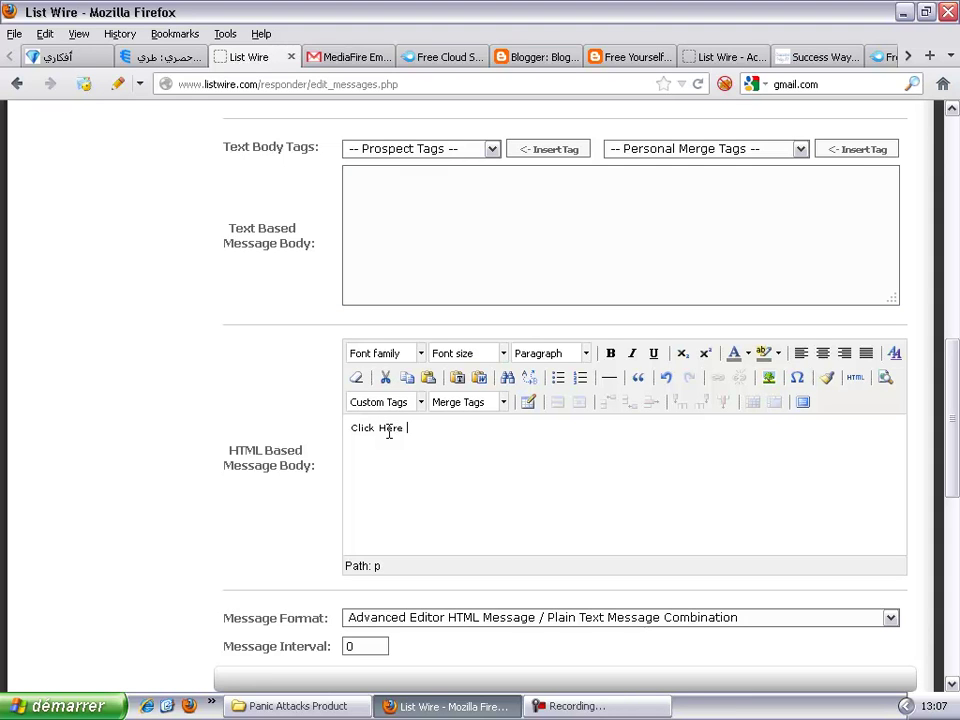
pyautogui.write('To Download "Free You')
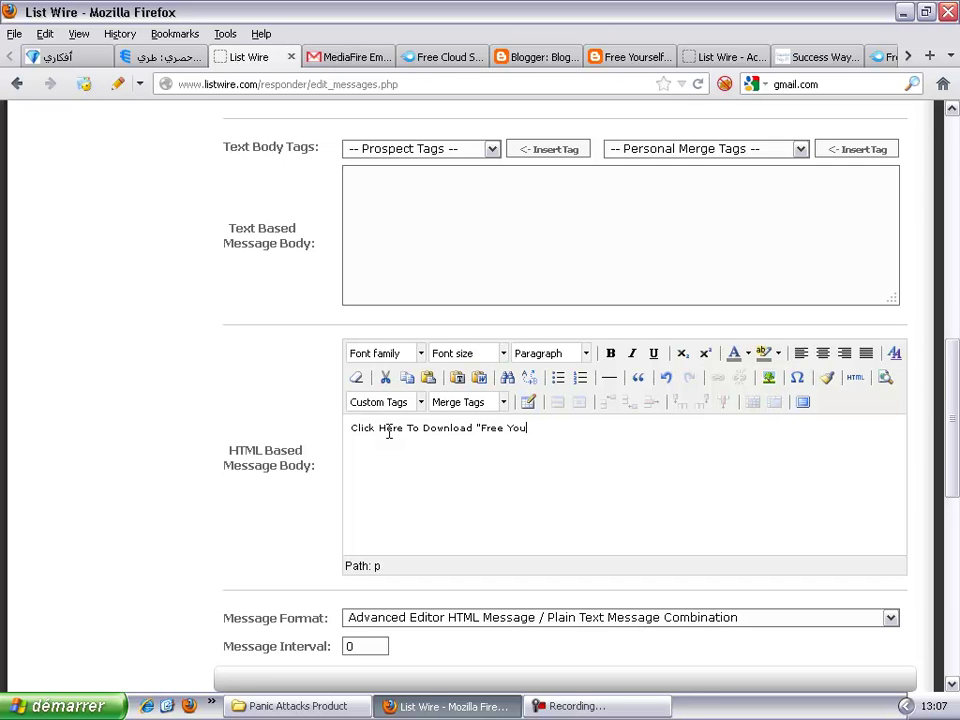
pyautogui.write('rself From Panic Attacks"')
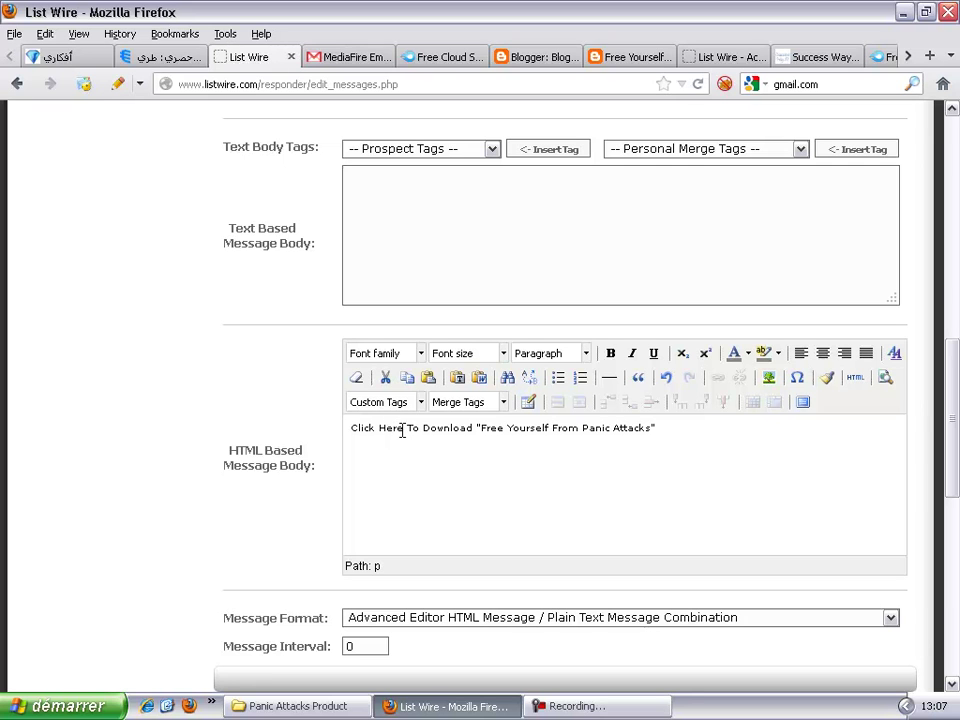
pyautogui.moveTo(402, 430); pyautogui.dragTo(380, 428)
pyautogui.write('HERE')
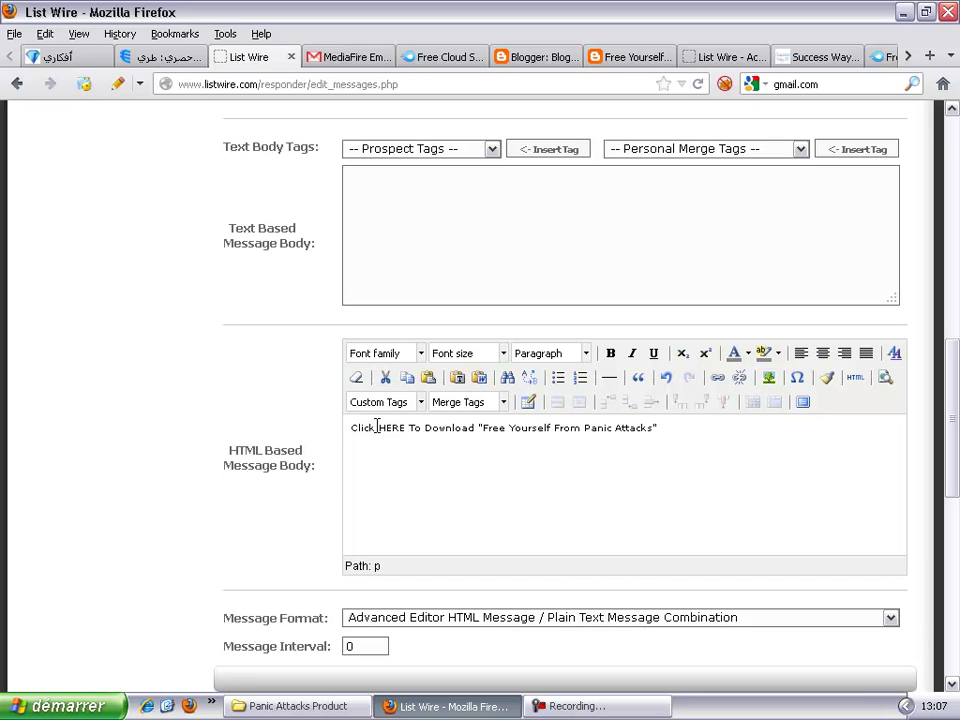
# Step: Select the word HERE, open the Insert/edit link dialog, and switch to the MediaFire files tab
pyautogui.click(383, 427)
pyautogui.moveTo(380, 427); pyautogui.dragTo(406, 427)
pyautogui.click(718, 377)
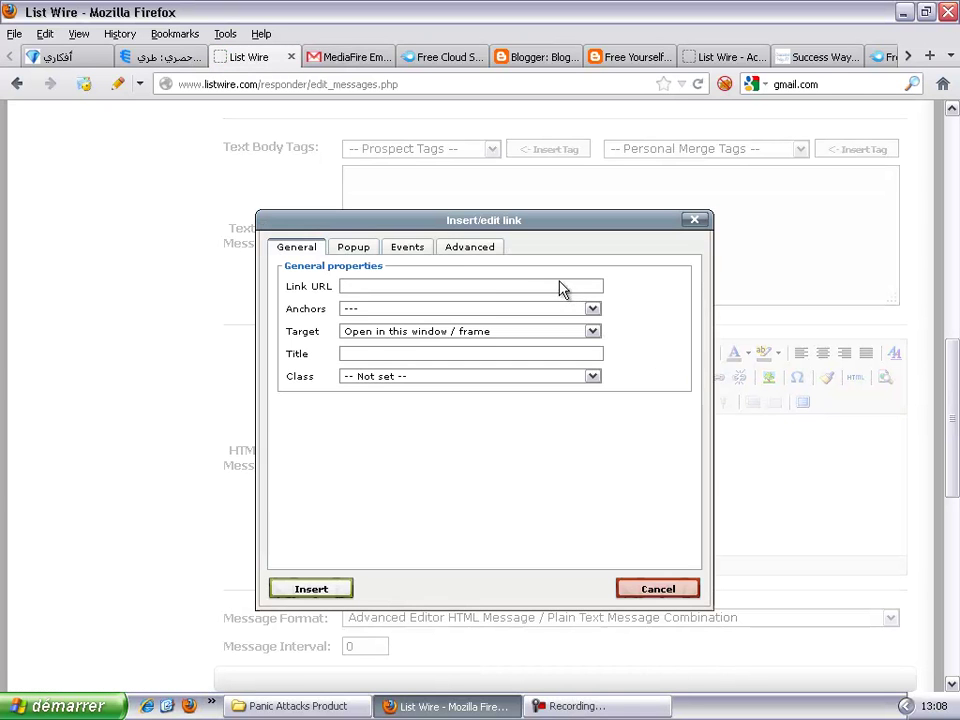
pyautogui.click(452, 60)
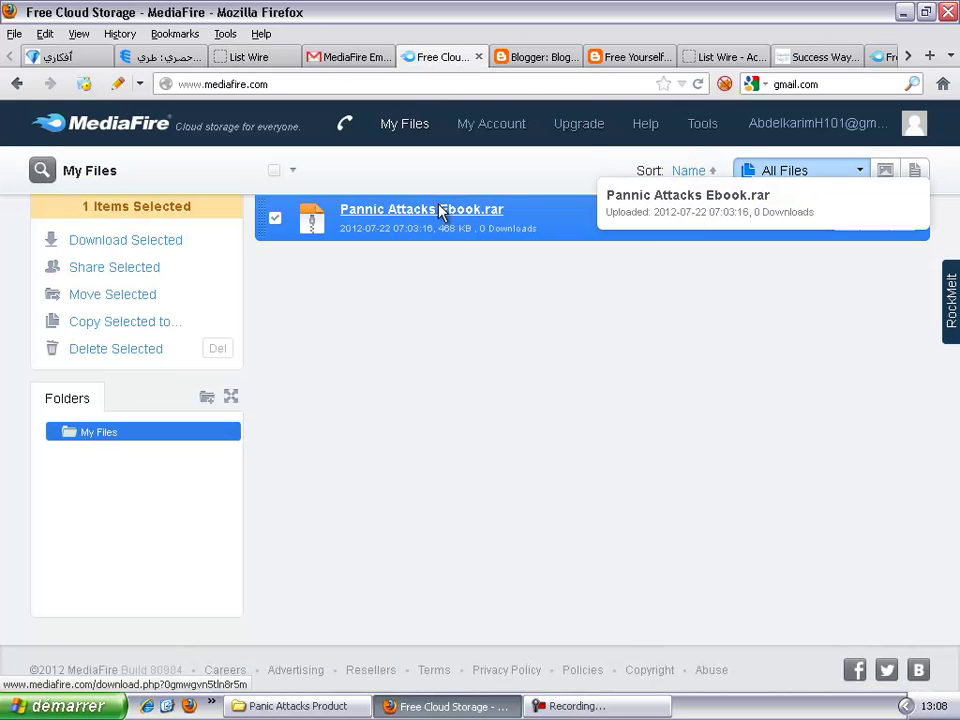
# Step: Copy the download link of Pannic Attacks Ebook.rar from MediaFire's file list
pyautogui.rightClick(470, 220)
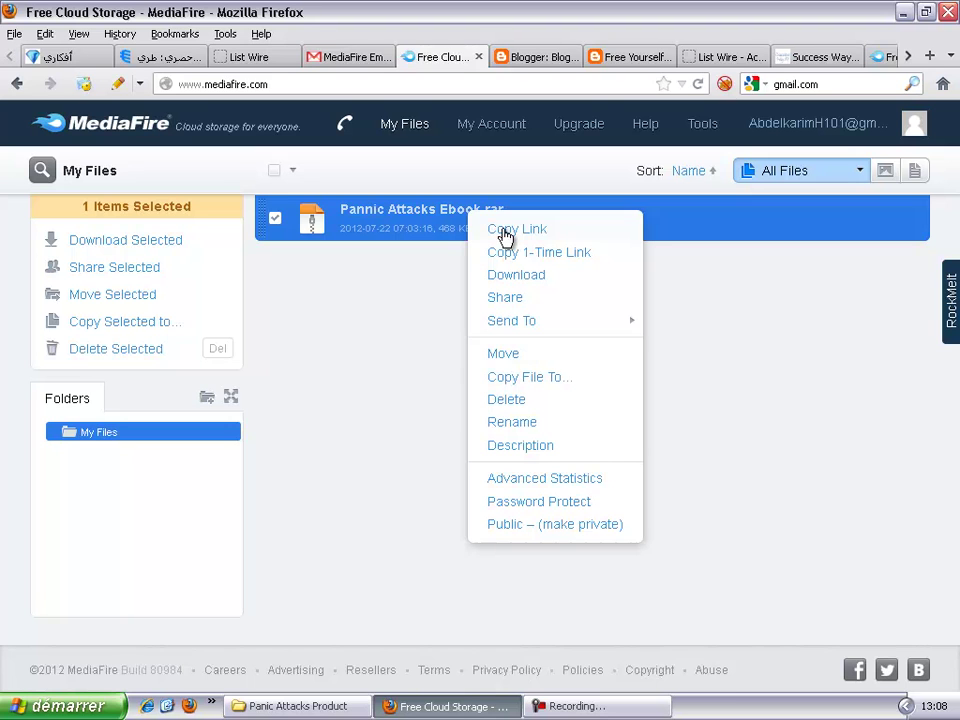
pyautogui.click(504, 233)
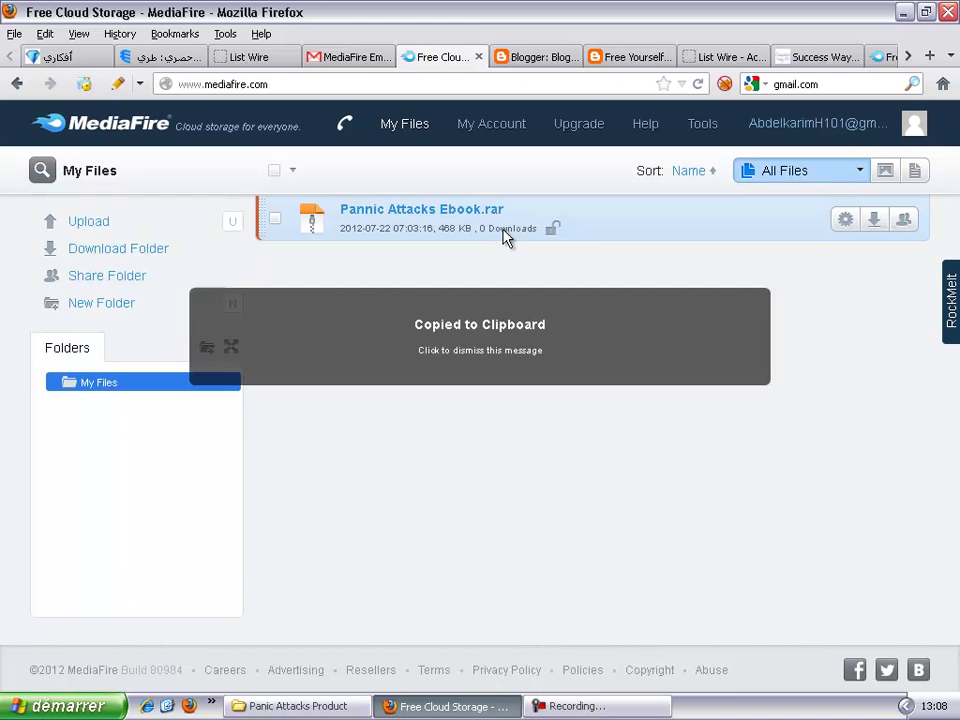
pyautogui.click(355, 59)
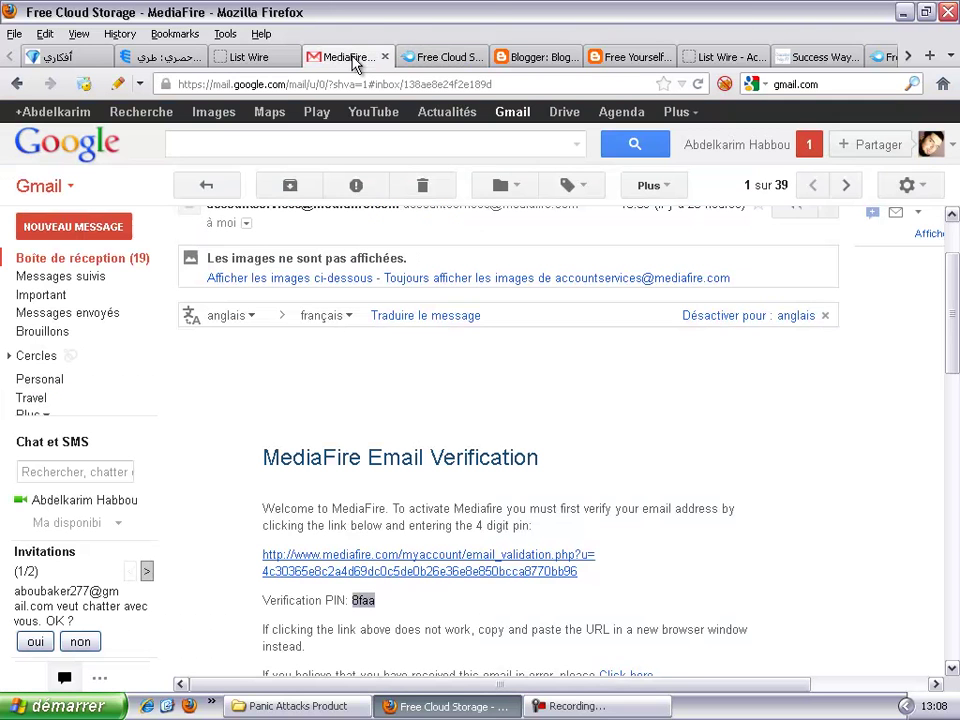
# Step: Paste the MediaFire ebook URL as HERE's Link URL, verify it, and insert the link
pyautogui.click(250, 58)
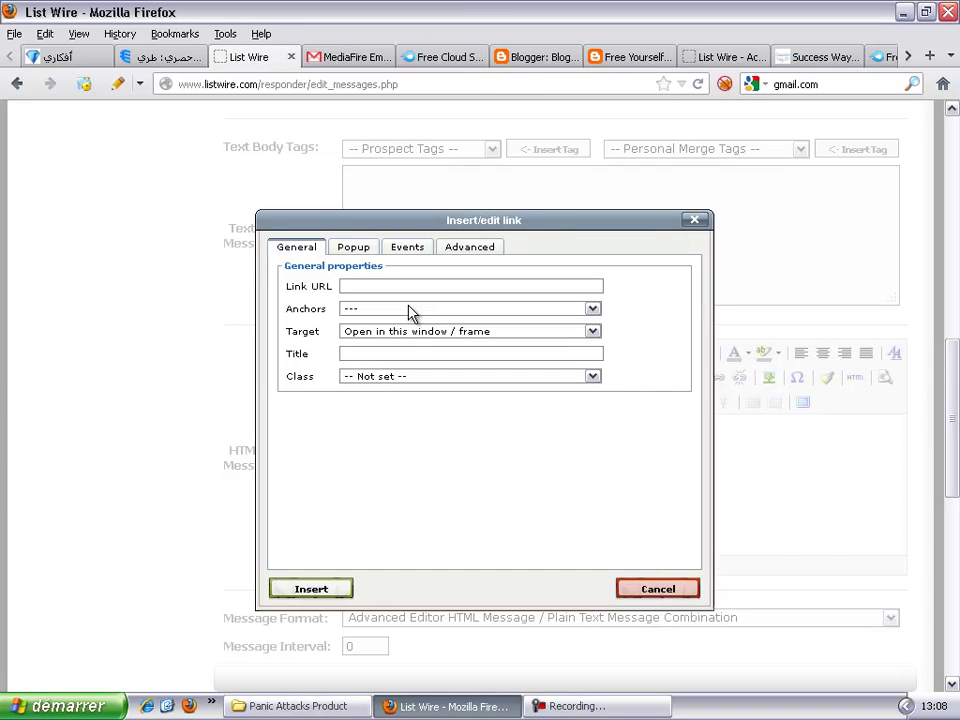
pyautogui.hotkey('ctrl', 'v')
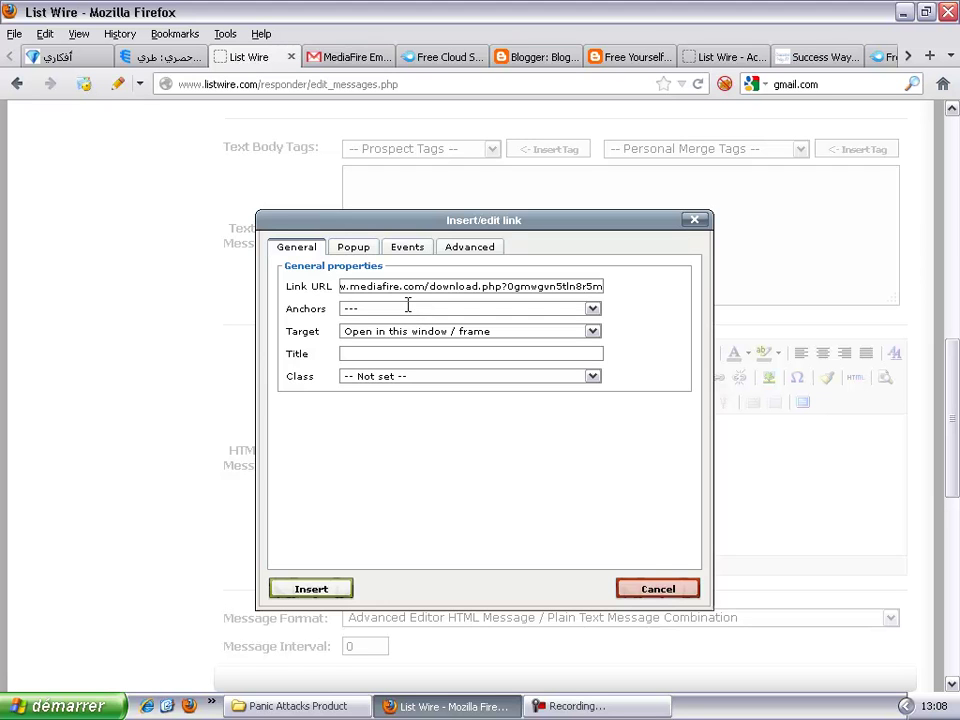
pyautogui.moveTo(402, 286); pyautogui.dragTo(272, 289)
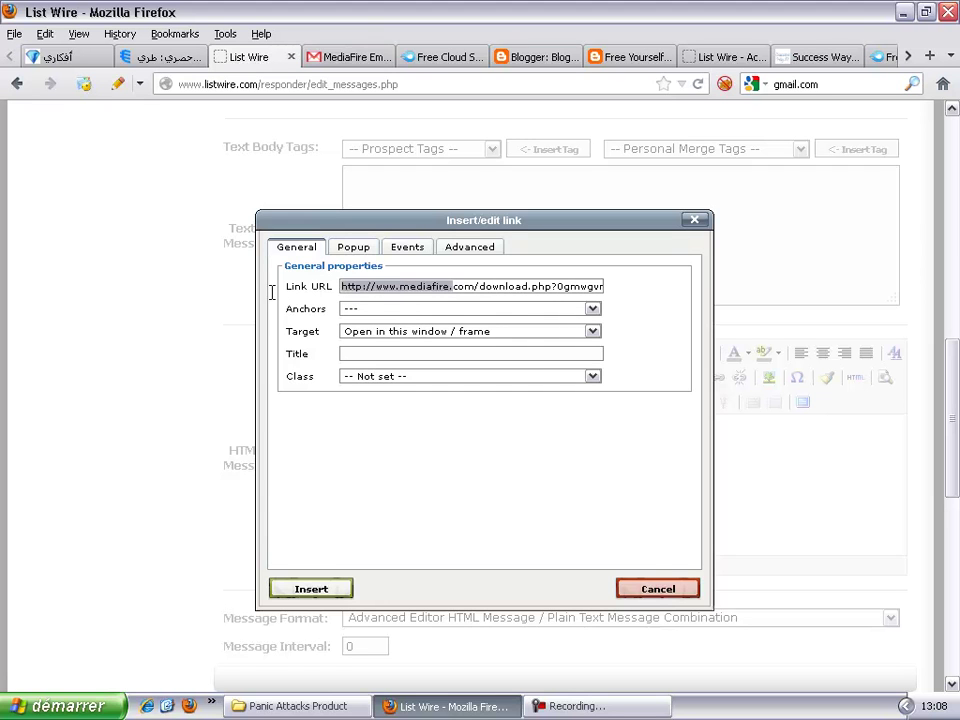
pyautogui.click(524, 287)
pyautogui.moveTo(524, 287); pyautogui.dragTo(603, 286)
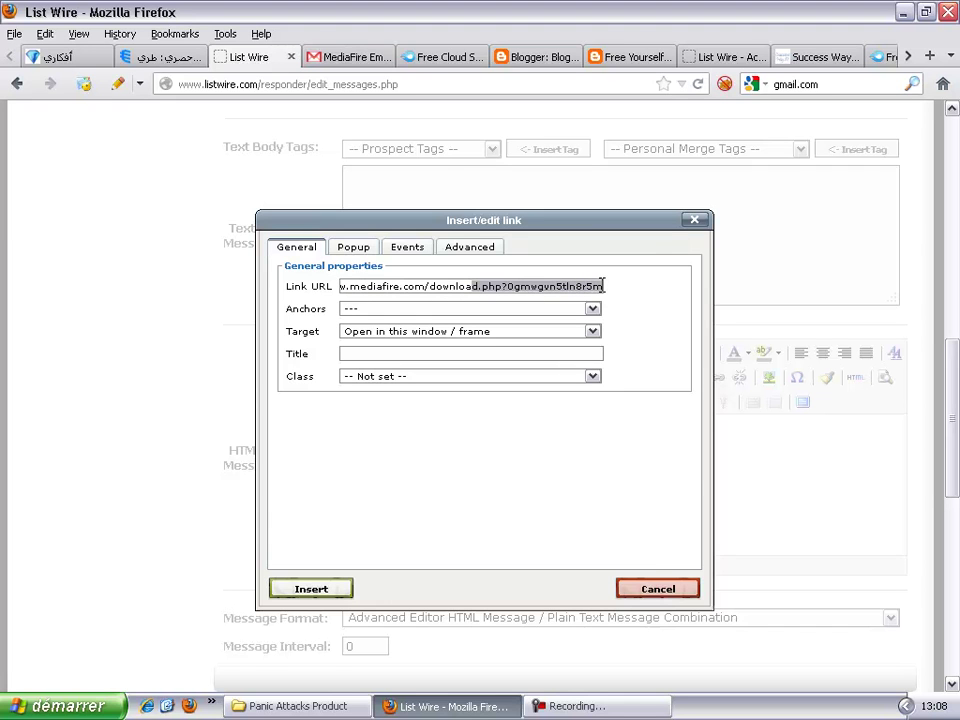
pyautogui.click(604, 287)
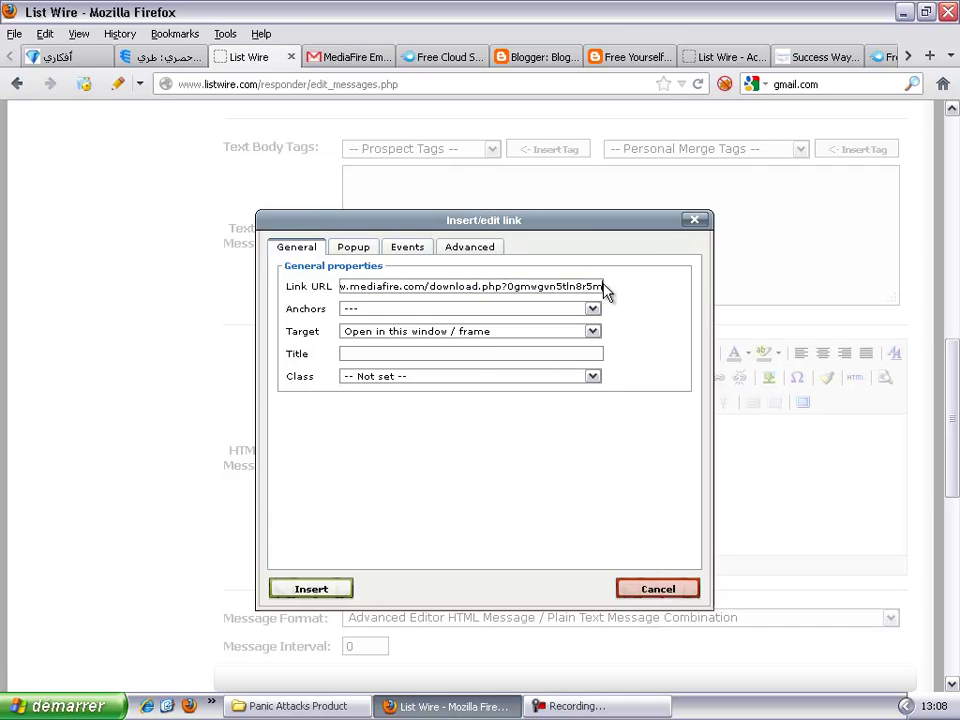
pyautogui.click(313, 590)
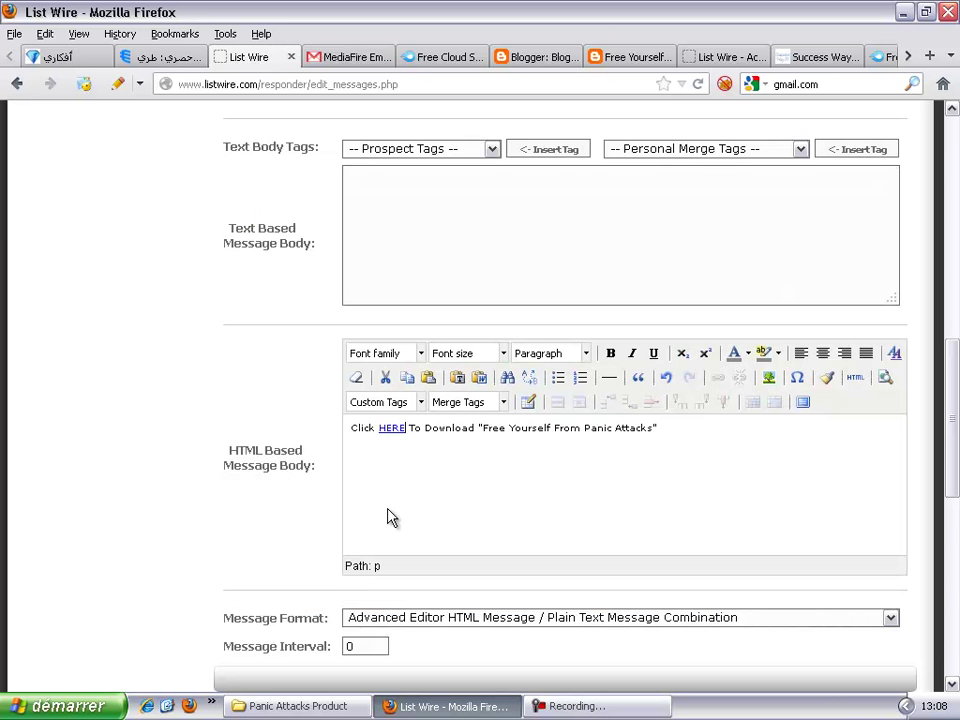
# Step: Bold the entire 'Click HERE To Download' line in the HTML body, then scroll down to the save button
pyautogui.click(661, 427)
pyautogui.moveTo(661, 431); pyautogui.dragTo(302, 440)
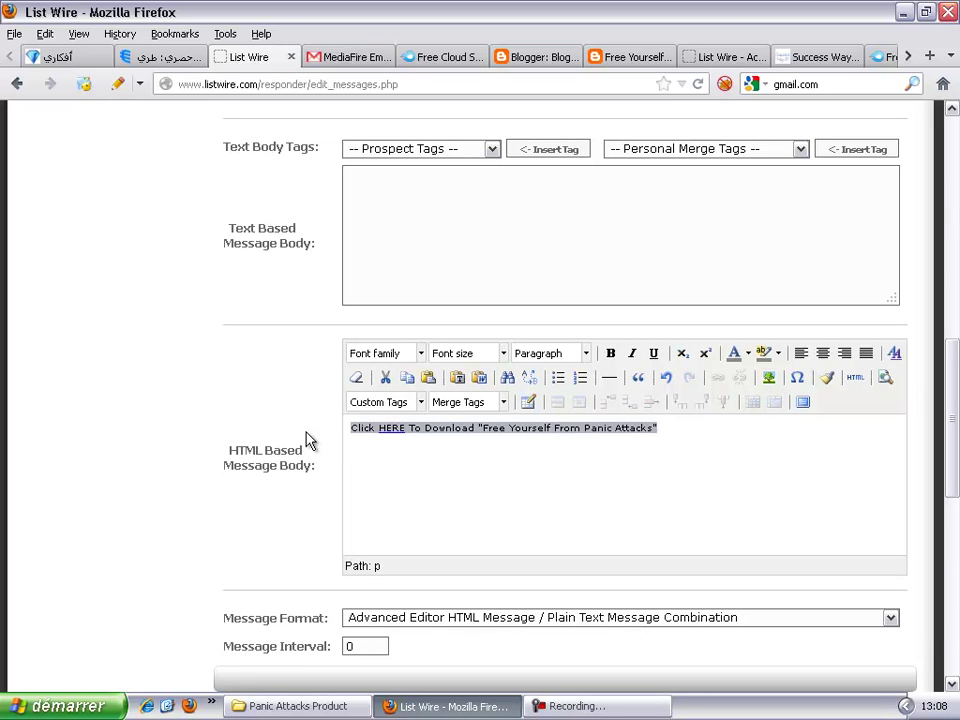
pyautogui.click(610, 355)
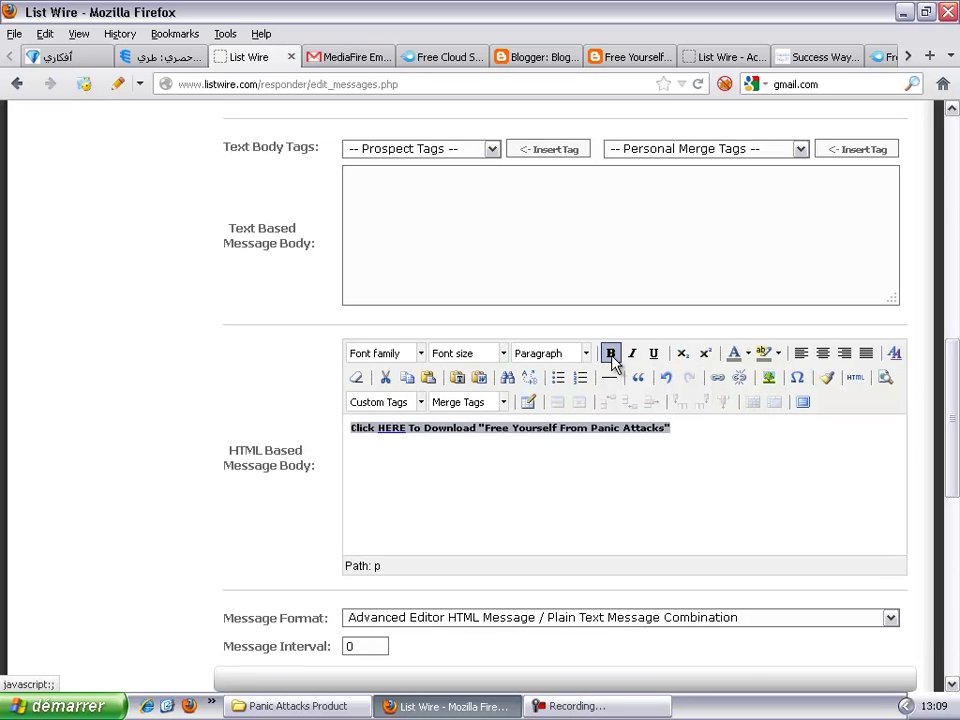
pyautogui.click(715, 433)
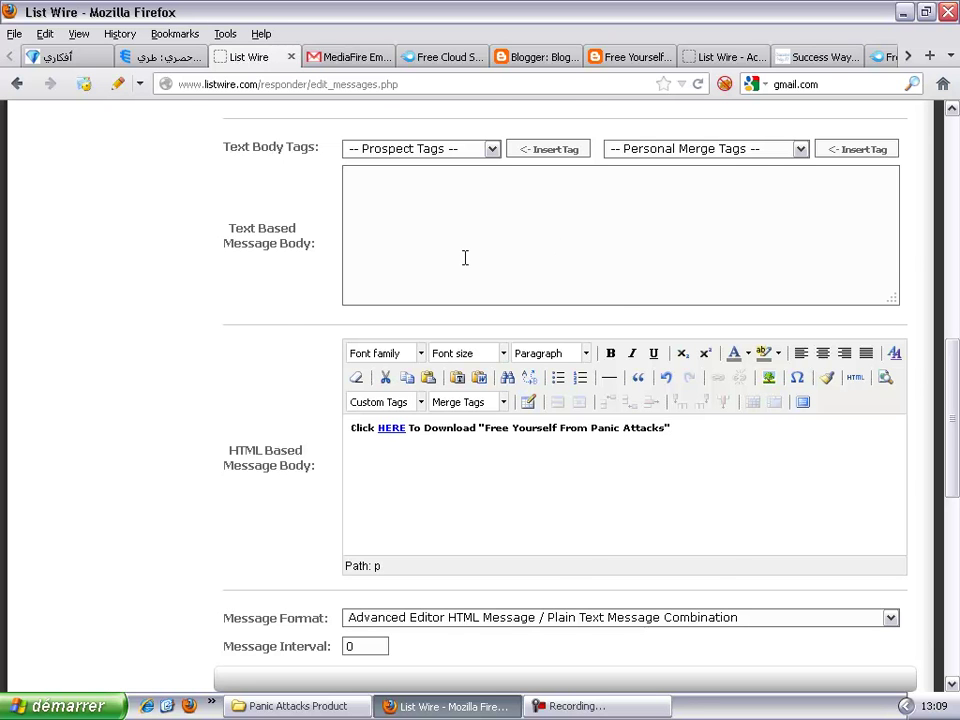
pyautogui.scroll(4, 463, 257)
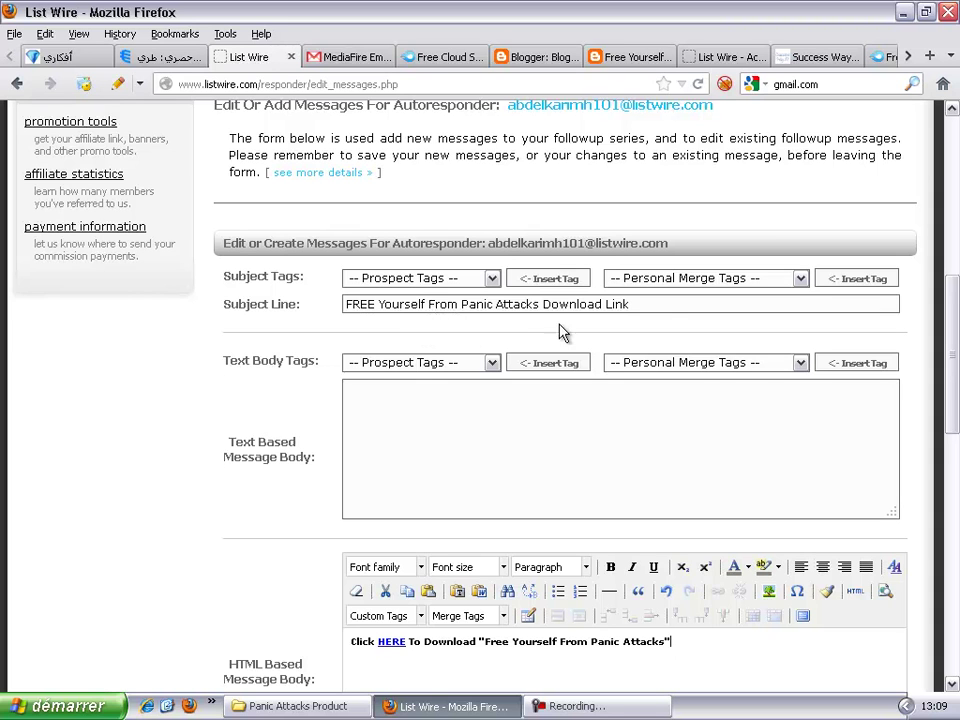
pyautogui.scroll(-5, 672, 314)
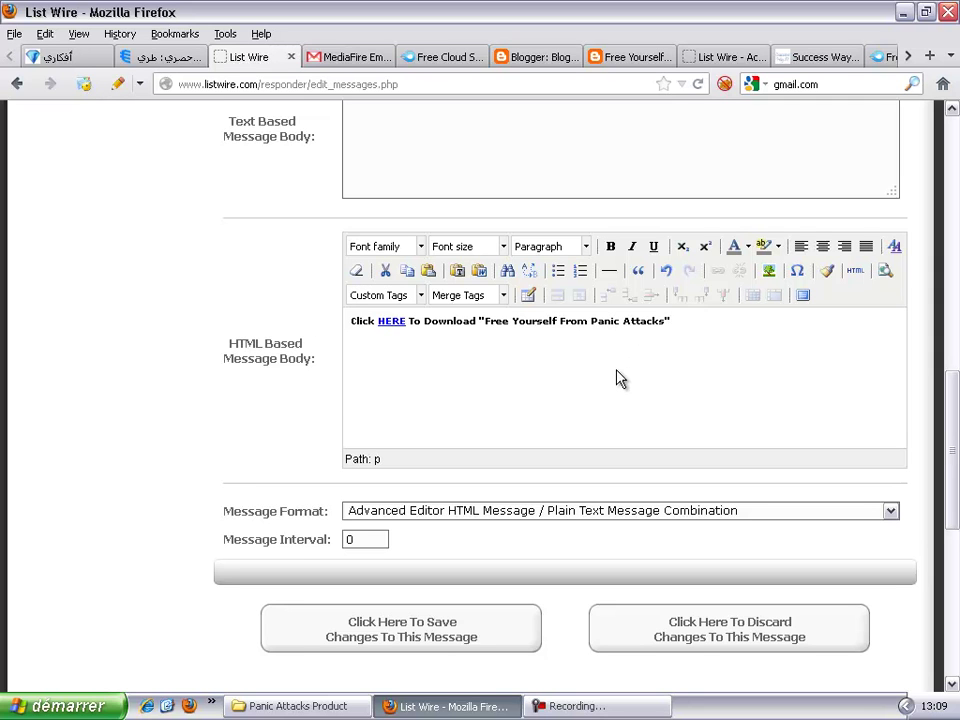
pyautogui.scroll(10, 617, 378)
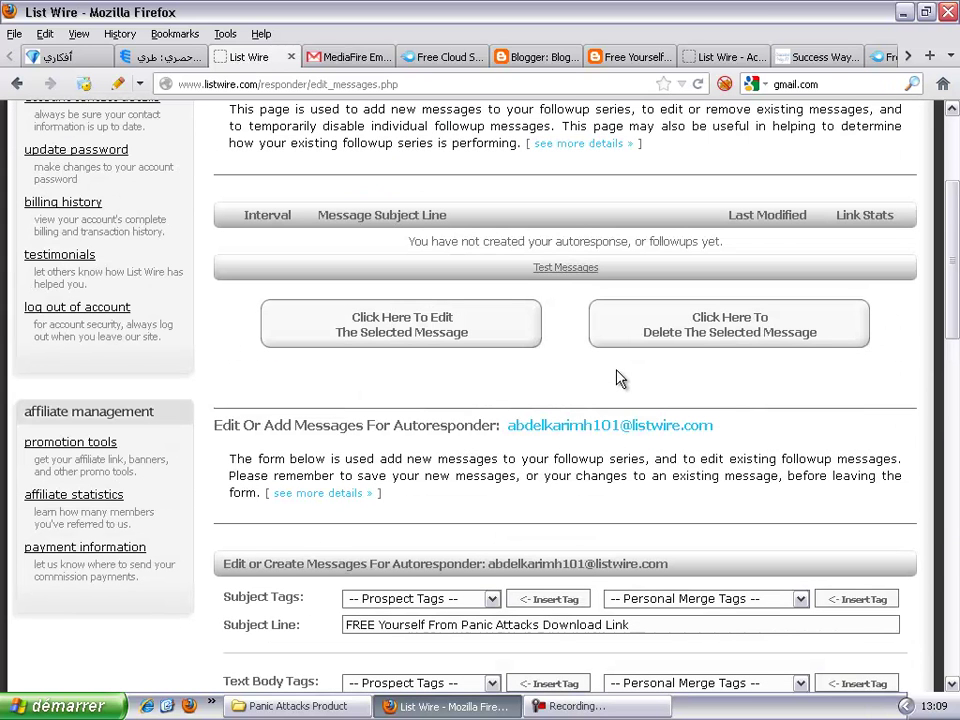
pyautogui.scroll(-10, 617, 378)
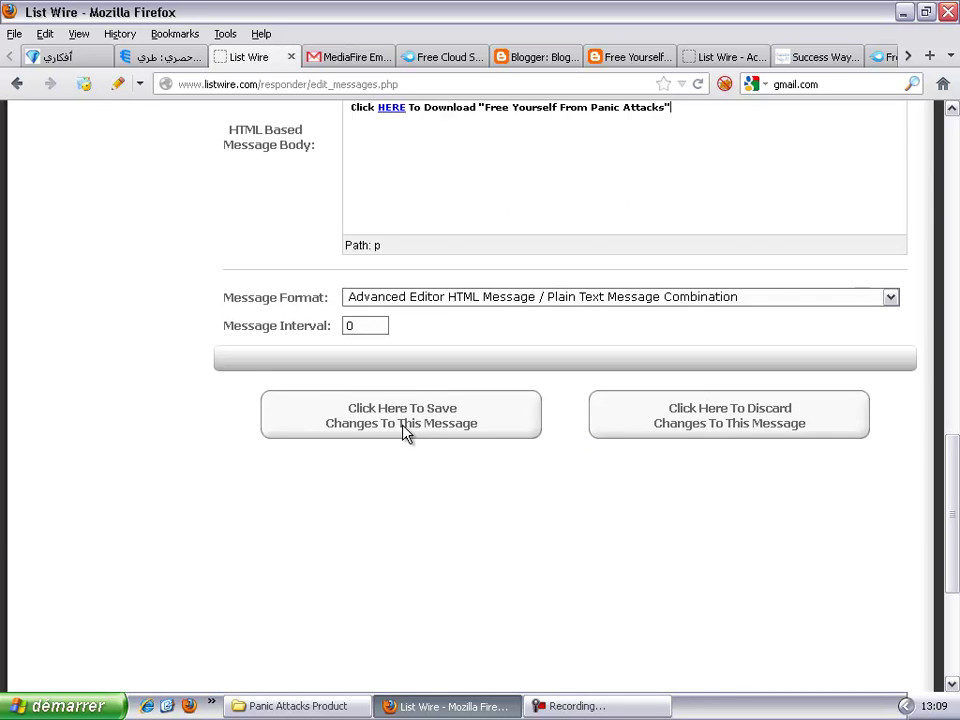
pyautogui.scroll(8, 405, 432)
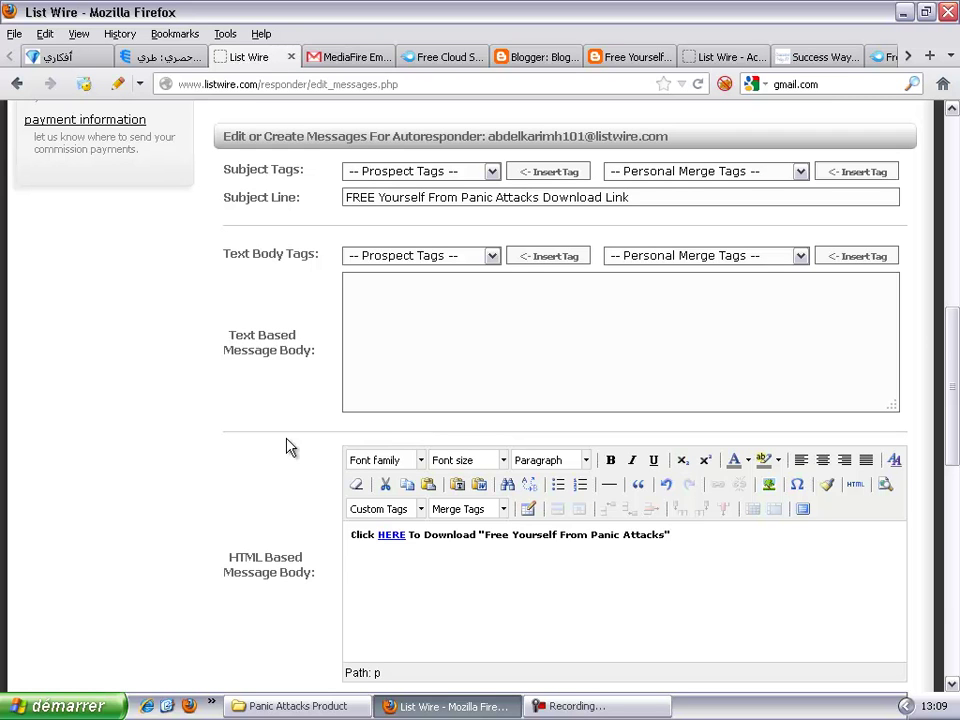
pyautogui.scroll(-3, 285, 447)
pyautogui.scroll(-3, 285, 447)
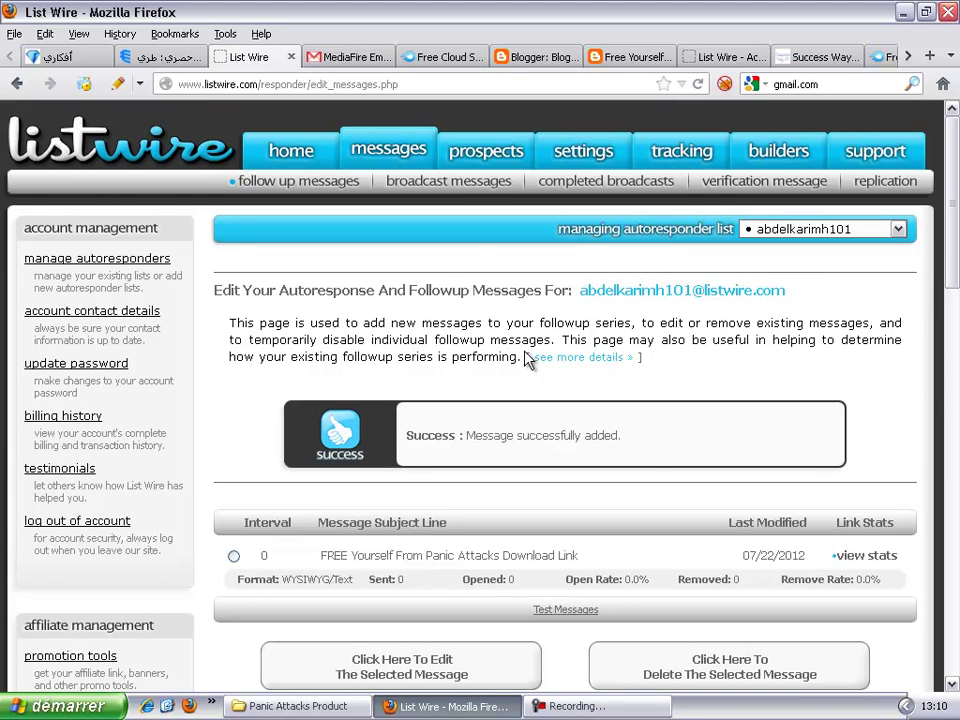
# Step: Open the 'Verification Required' email in the Gmail inbox and follow its listwire confirmation link
pyautogui.click(343, 62)
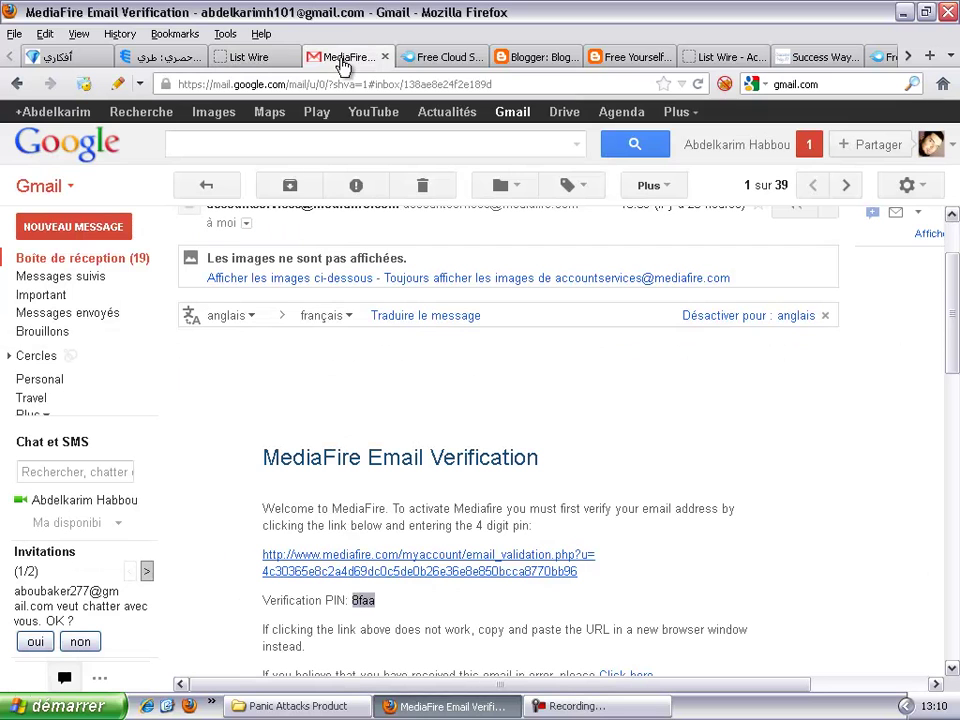
pyautogui.click(117, 264)
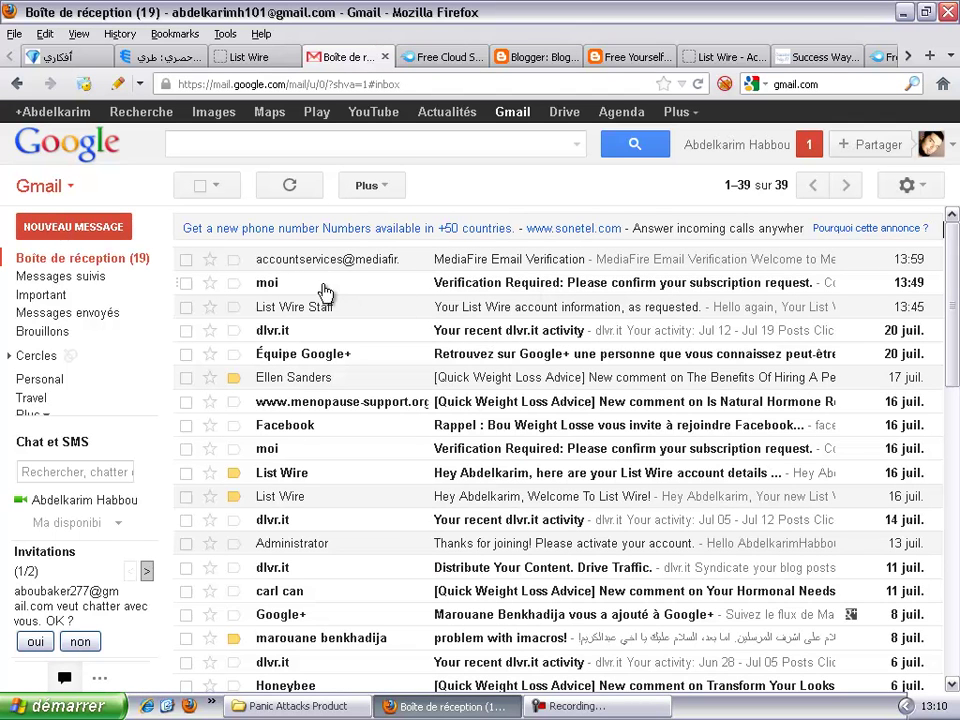
pyautogui.click(570, 291)
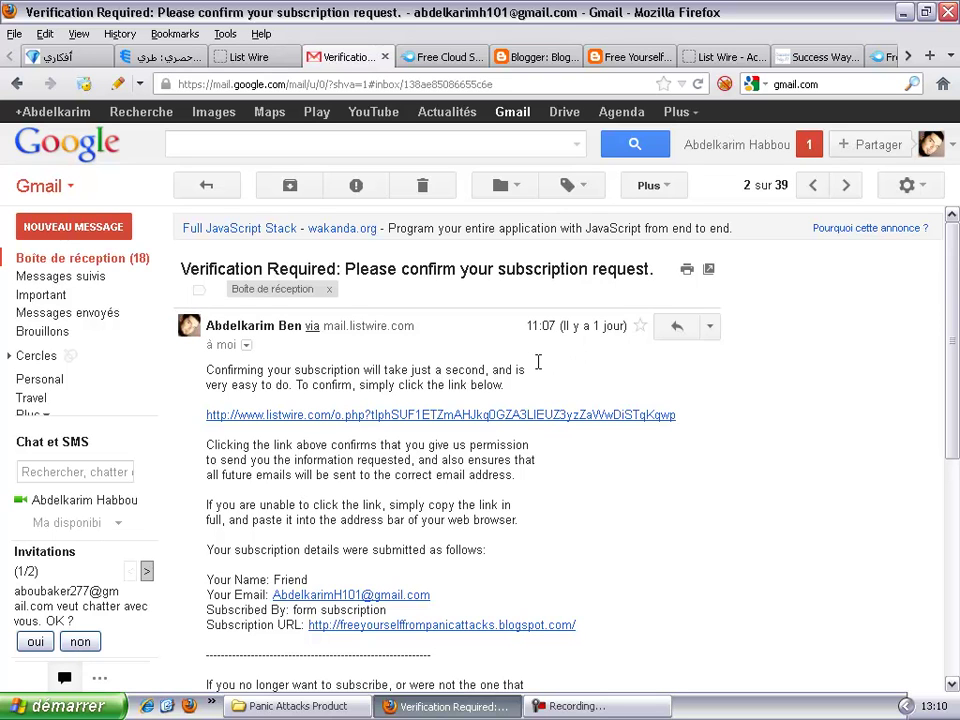
pyautogui.click(465, 416)
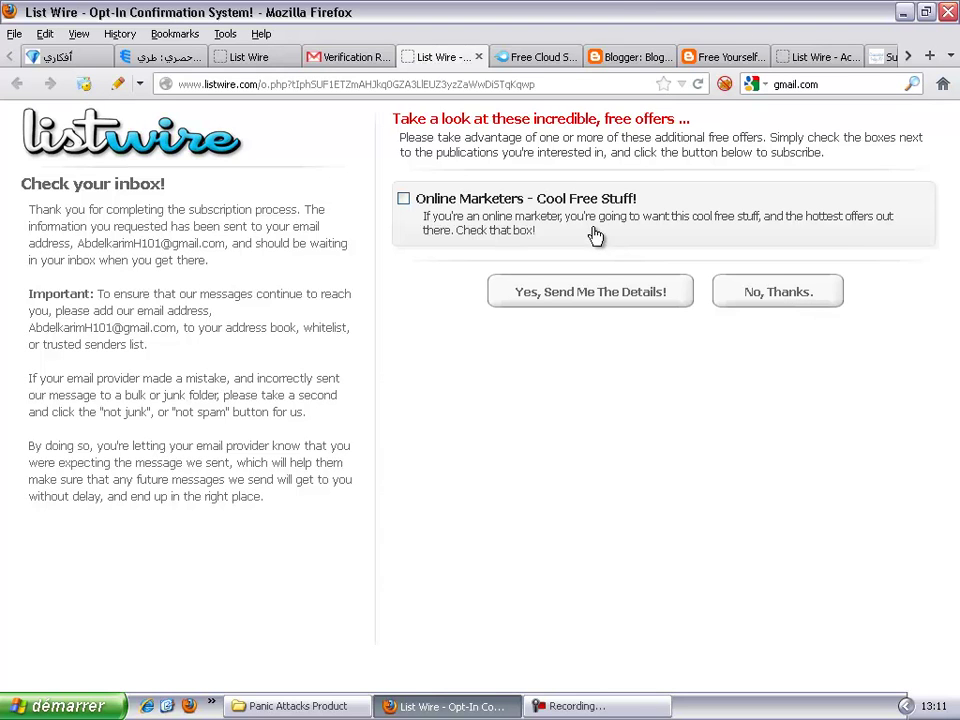
# Step: Decline the extra offers with 'No, Thanks.' and close the webinar page with Ctrl+W
pyautogui.click(762, 300)
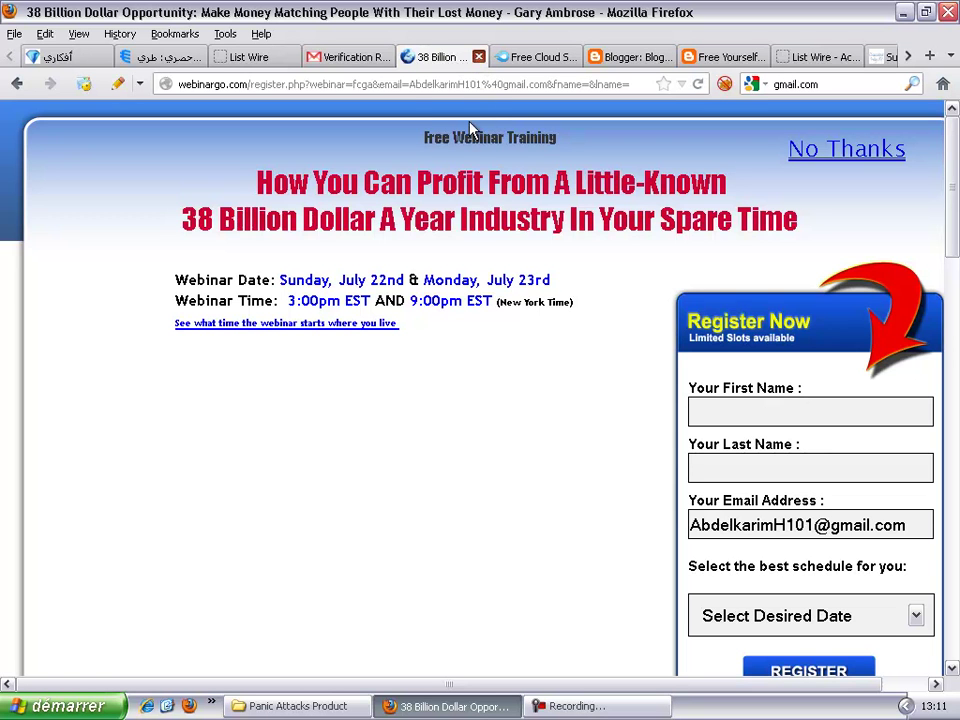
pyautogui.hotkey('ctrl', 'w')
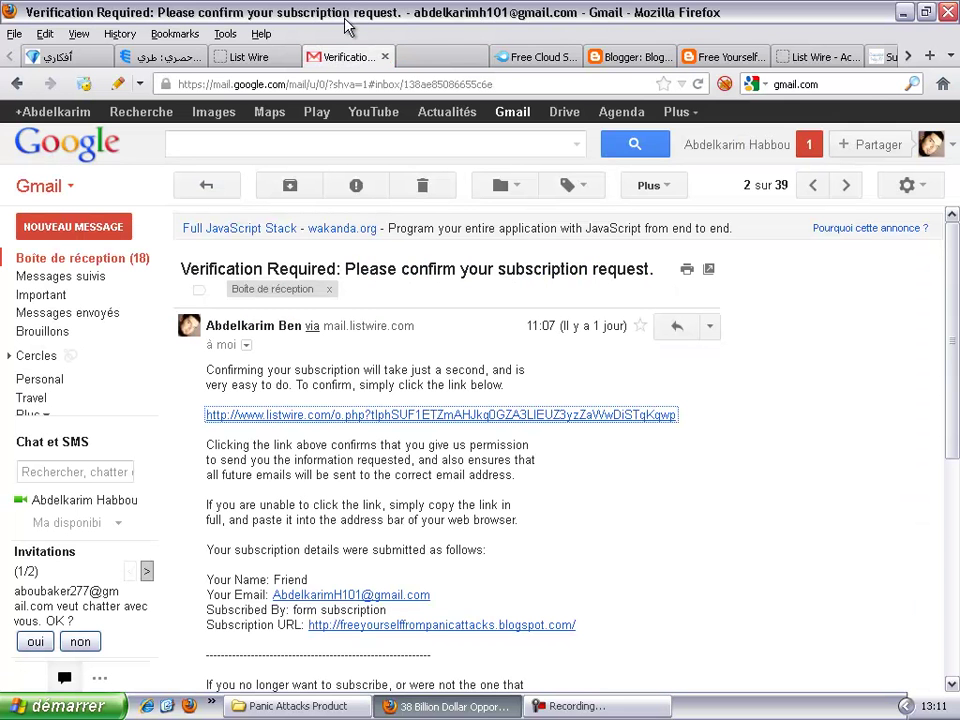
# Step: Return to Gmail's 'Boîte de réception' and reload it
pyautogui.click(88, 262)
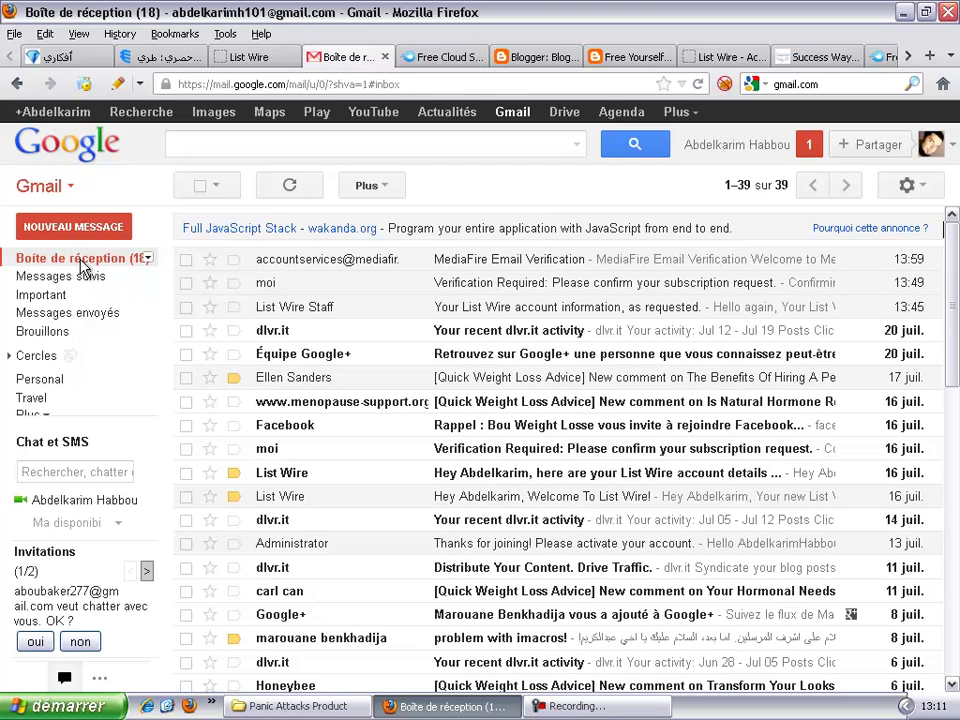
pyautogui.click(82, 259)
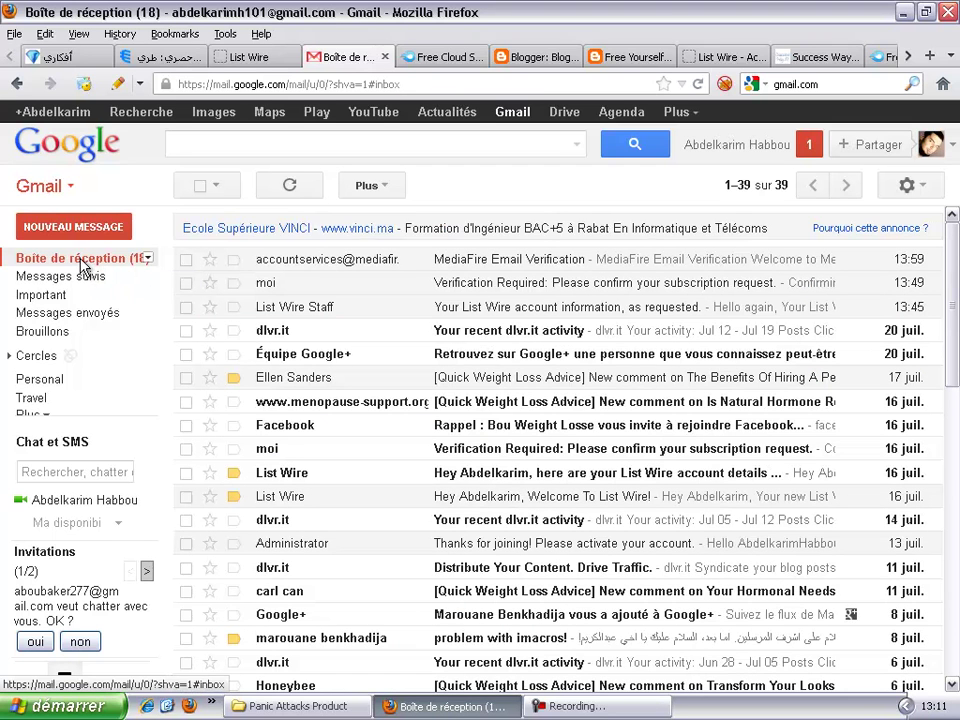